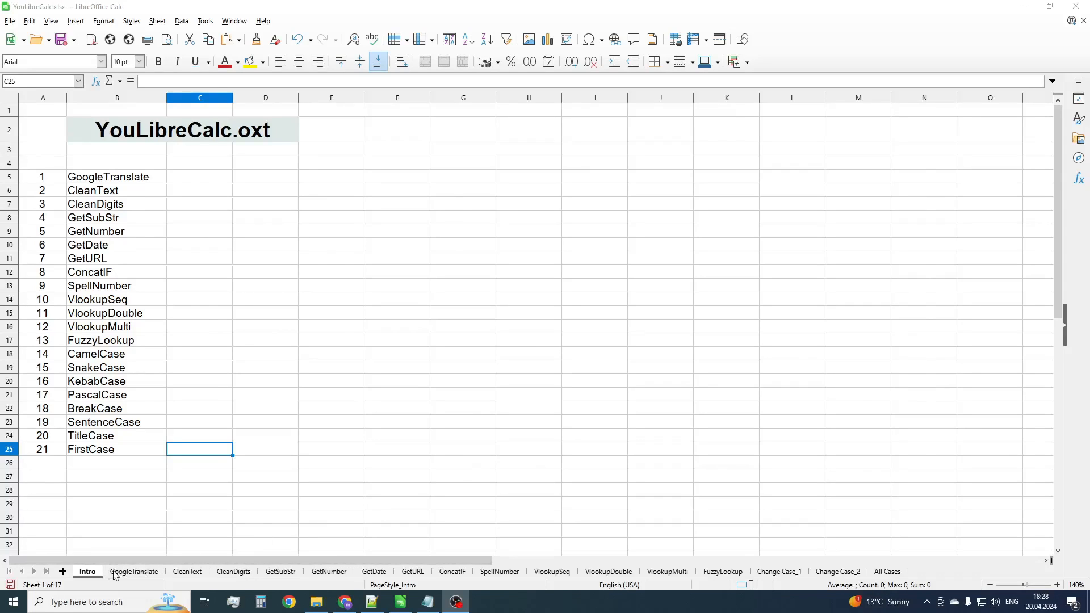
# On the GoogleTranslate sheet, find the GOOGLETRANSLATE function and insert it in Result cell E4.
pyautogui.click(114, 572)
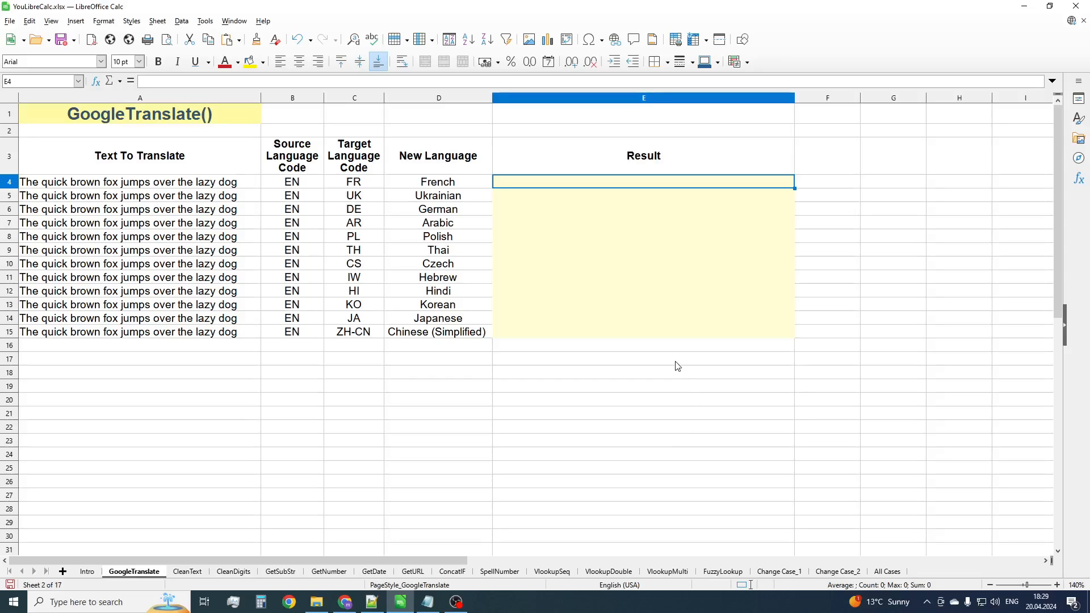
pyautogui.click(95, 81)
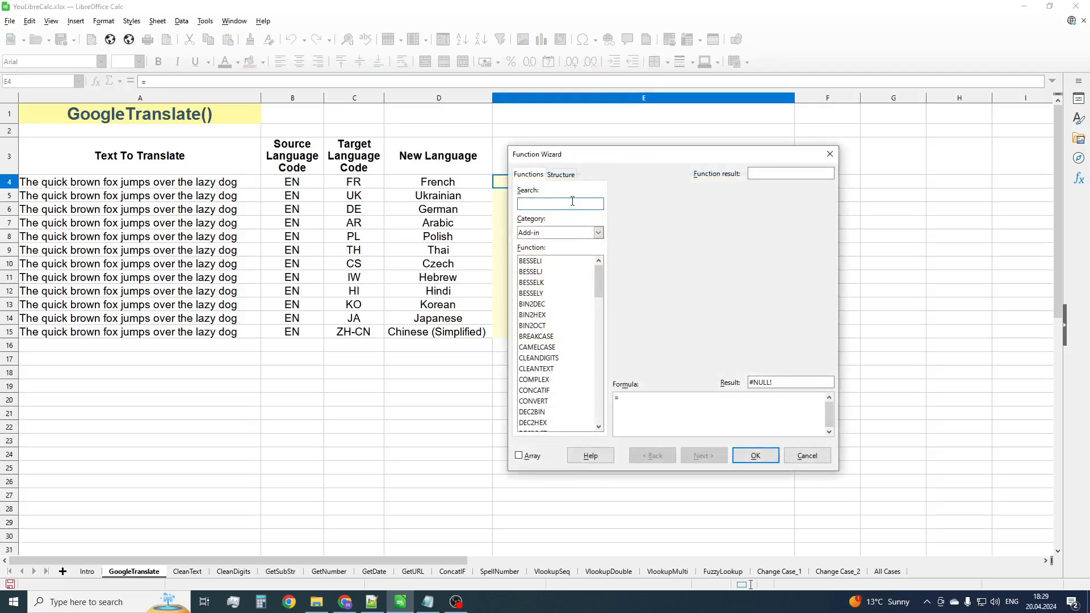
pyautogui.write('goo')
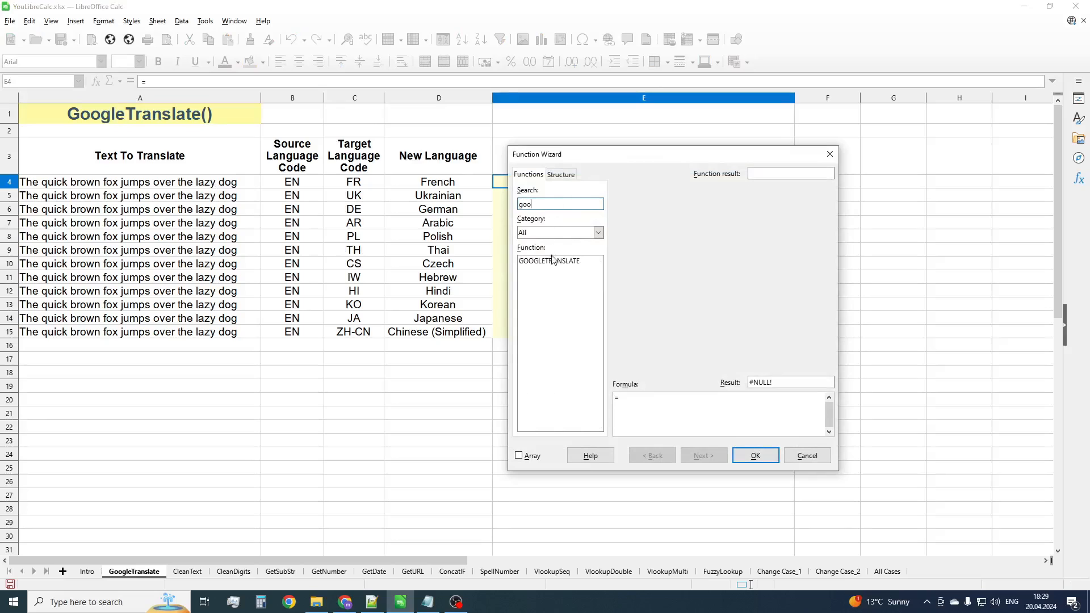
pyautogui.doubleClick(576, 262)
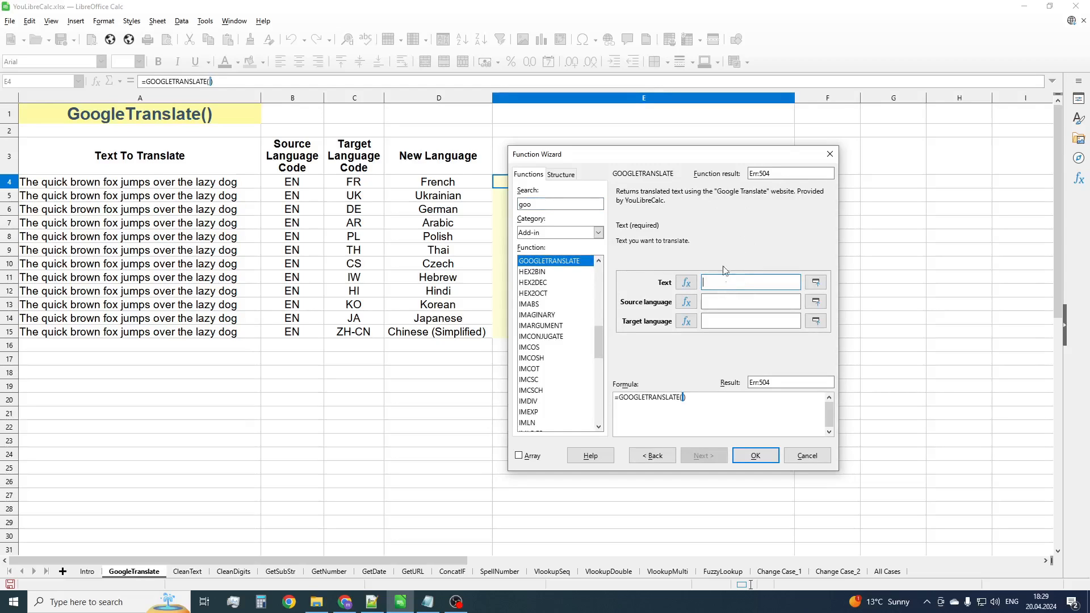
# Set the function's text to A4, source language to B4 and target language to C4, and fill the formula down to E15.
pyautogui.click(145, 181)
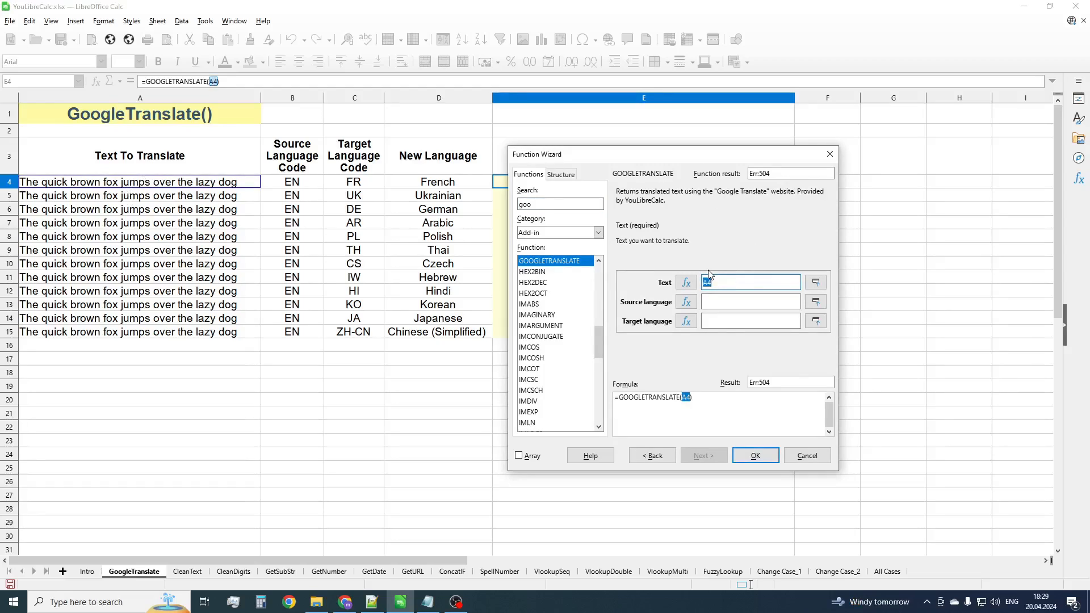
pyautogui.click(751, 302)
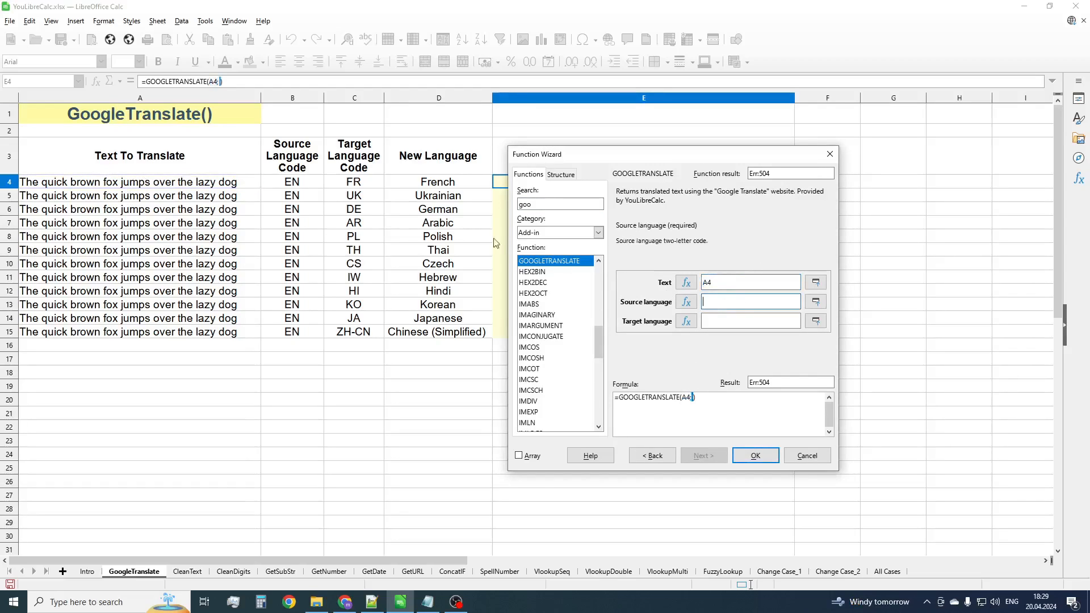
pyautogui.click(292, 181)
pyautogui.click(747, 321)
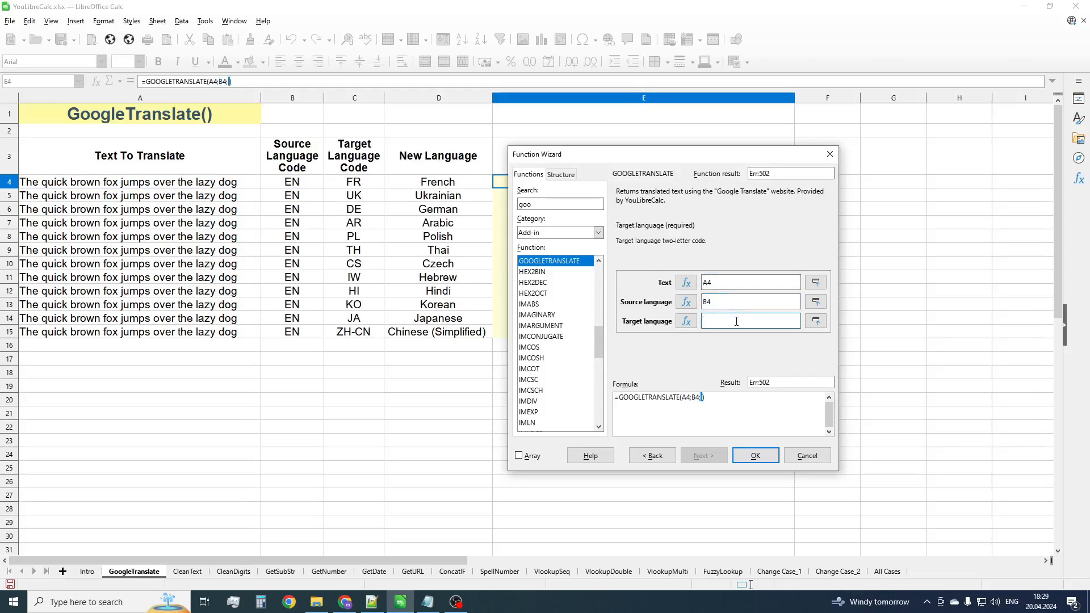
pyautogui.click(354, 182)
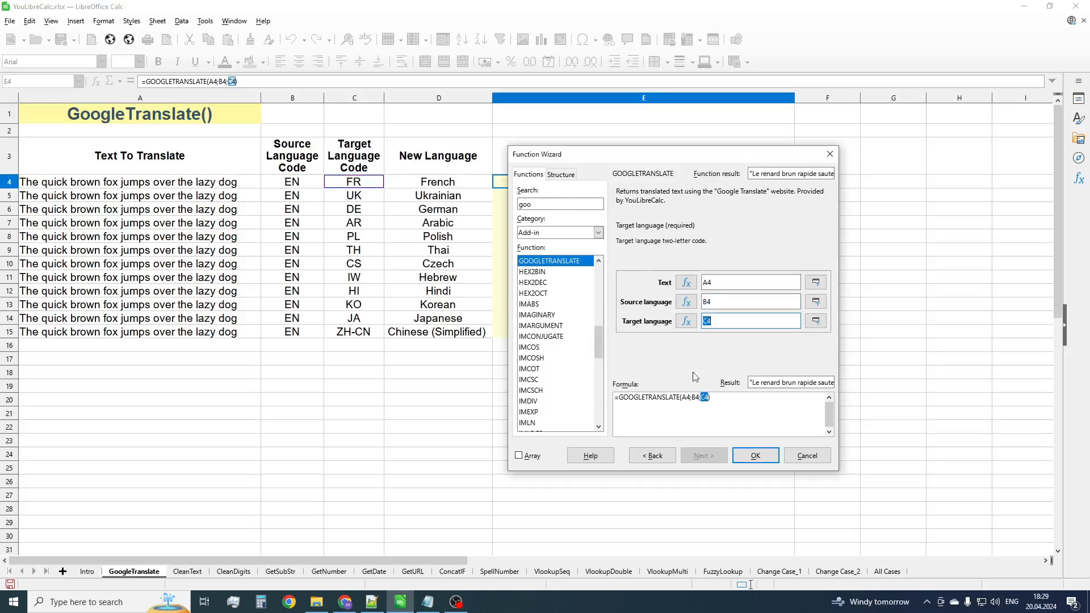
pyautogui.click(766, 455)
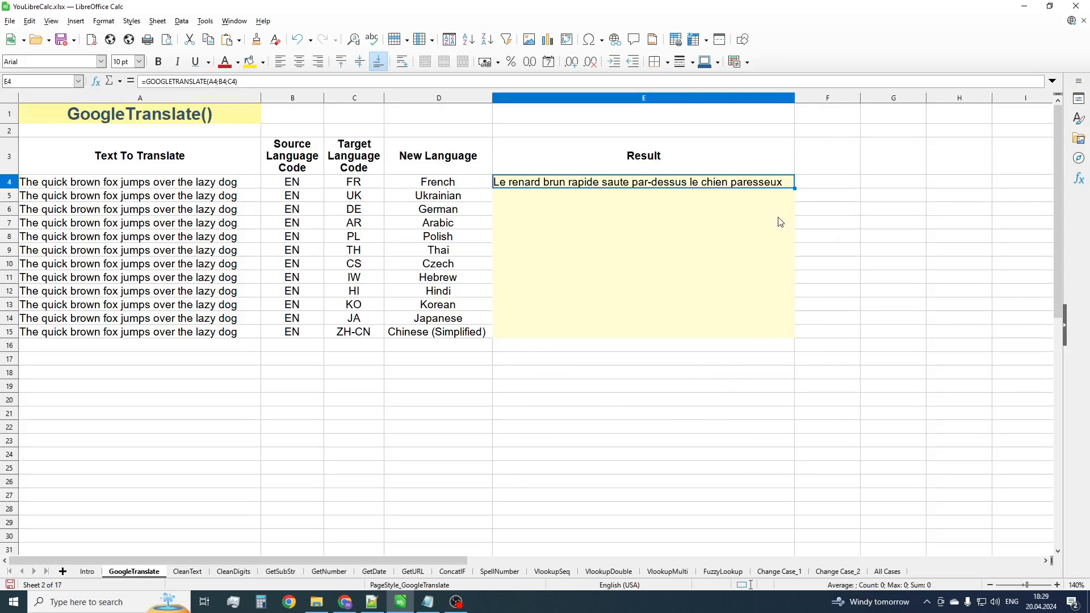
pyautogui.moveTo(795, 188); pyautogui.dragTo(793, 338)
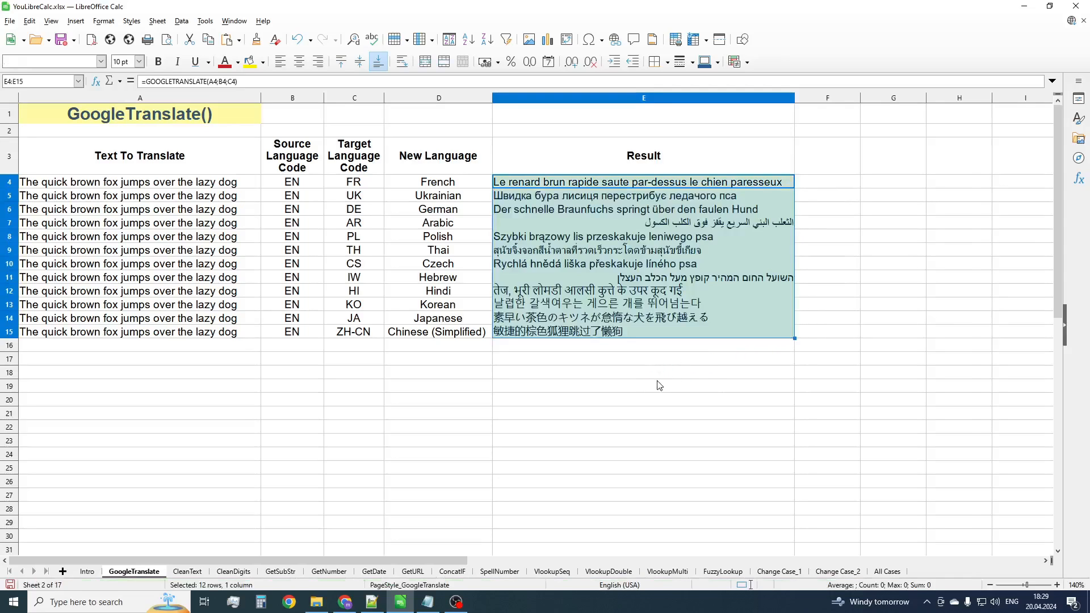
pyautogui.click(658, 374)
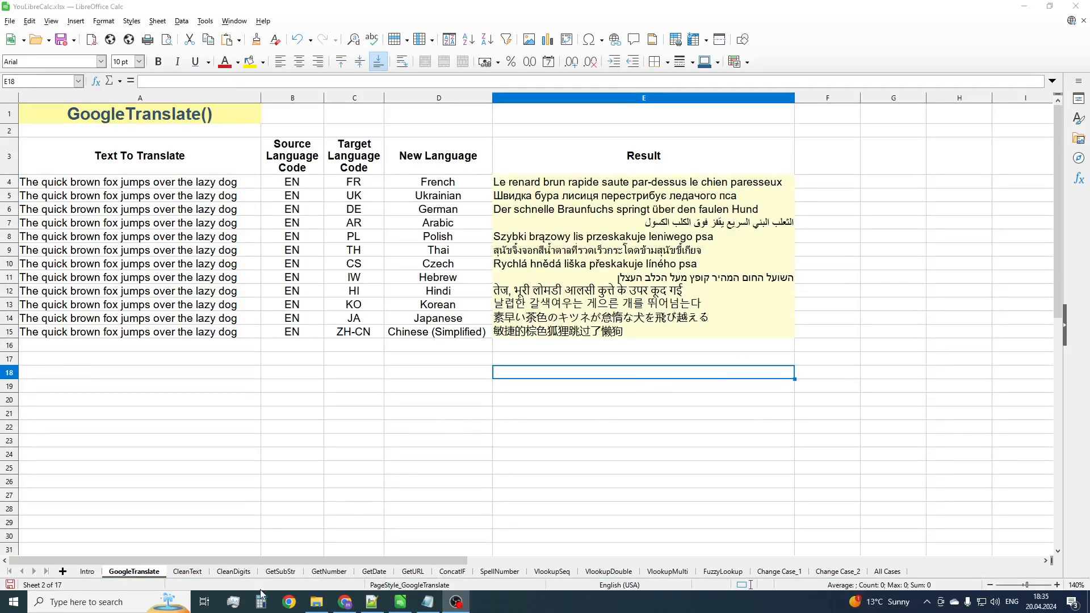
# On the CleanText sheet, insert the CLEANTEXT function in C4 with A4 as its text and fill it down to C7.
pyautogui.click(187, 572)
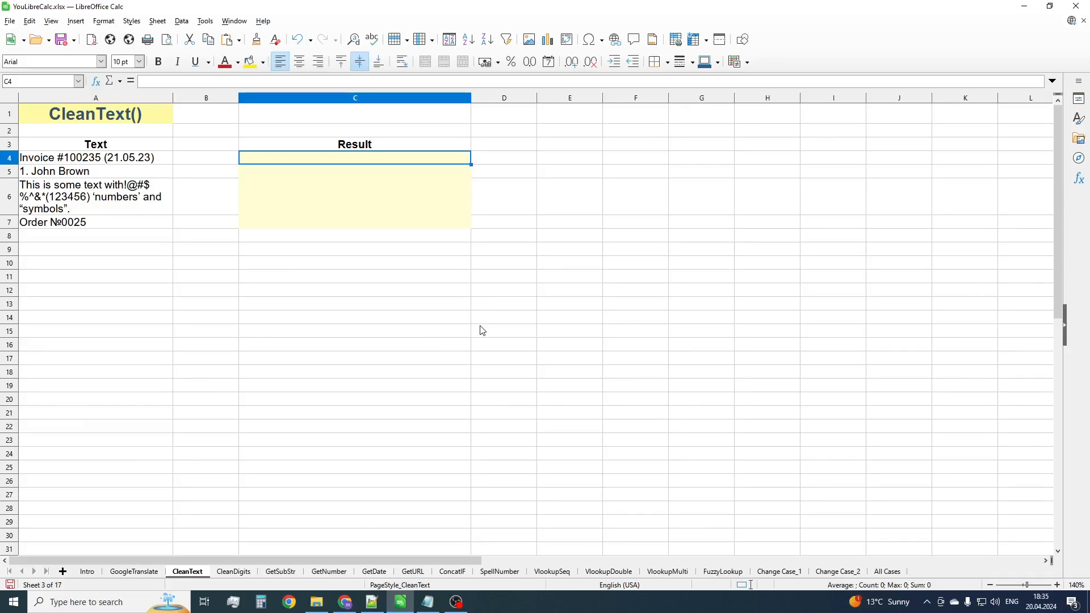
pyautogui.click(95, 81)
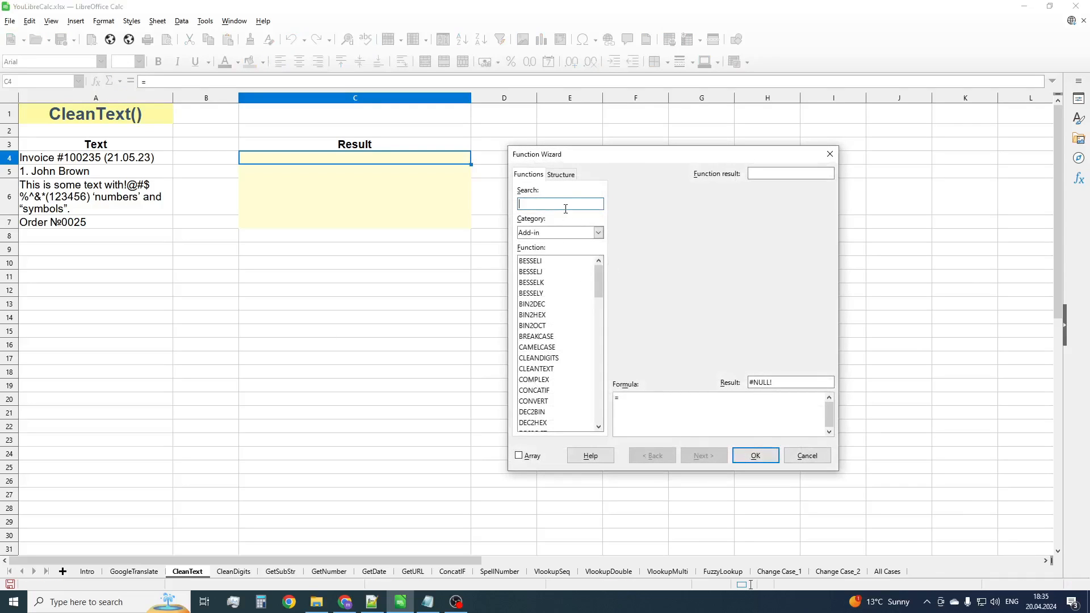
pyautogui.write('clea')
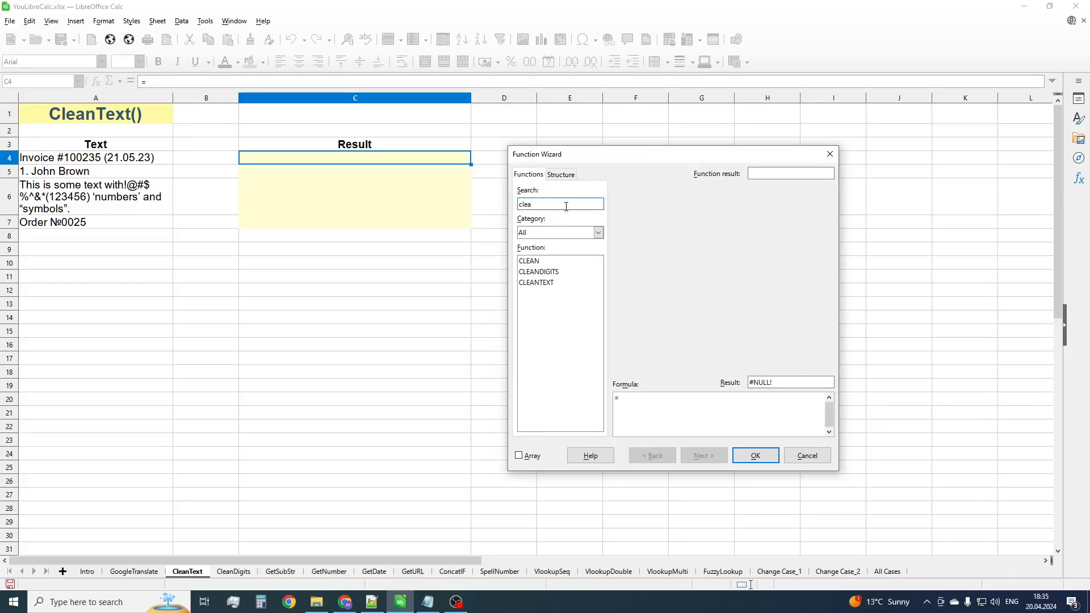
pyautogui.doubleClick(544, 284)
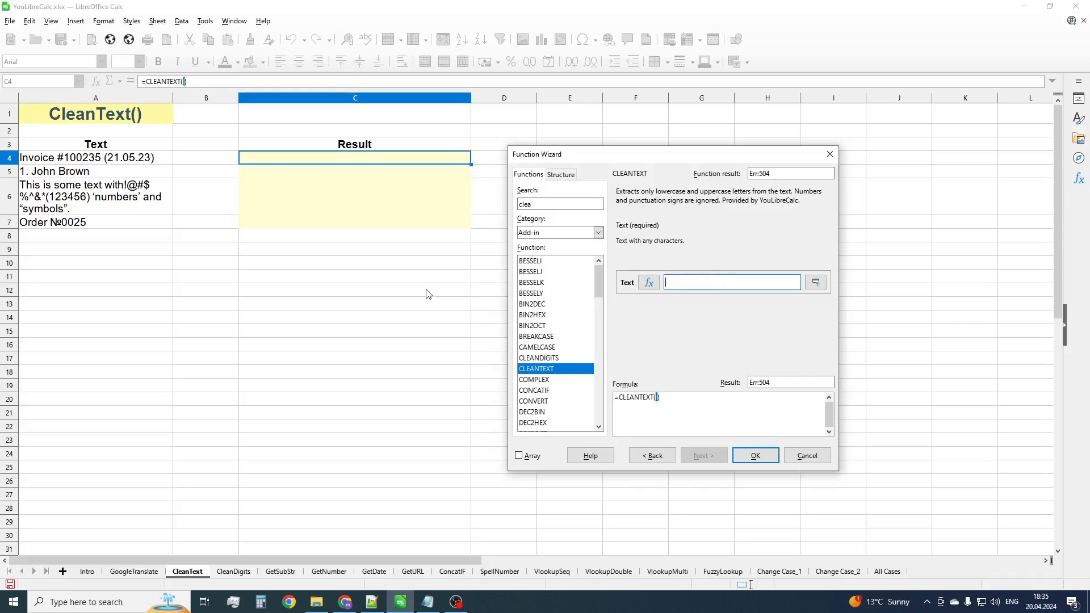
pyautogui.click(156, 161)
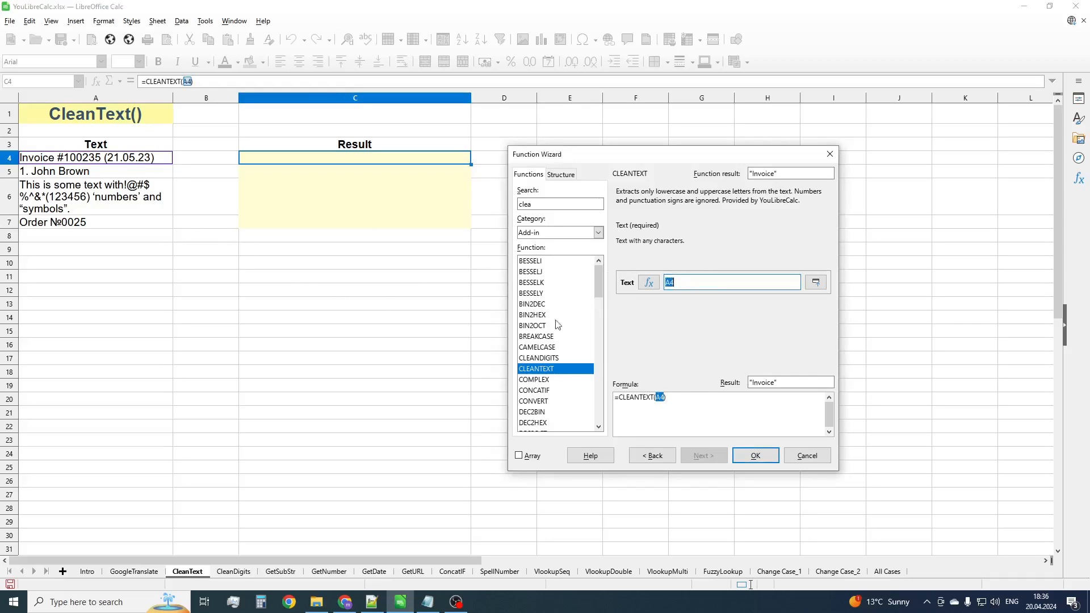
pyautogui.click(752, 455)
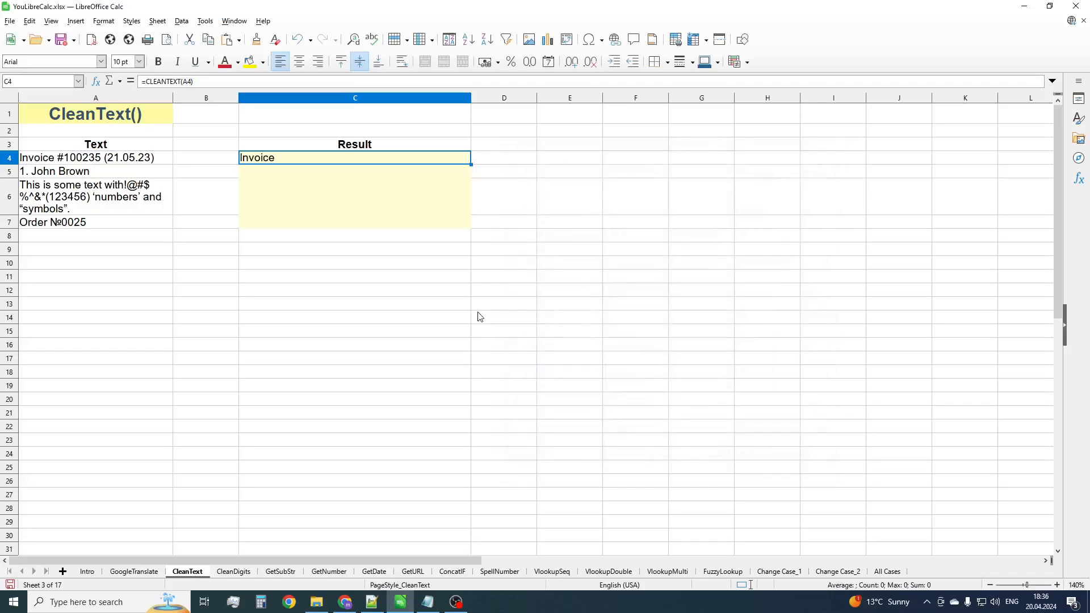
pyautogui.moveTo(472, 165); pyautogui.dragTo(453, 229)
pyautogui.click(314, 263)
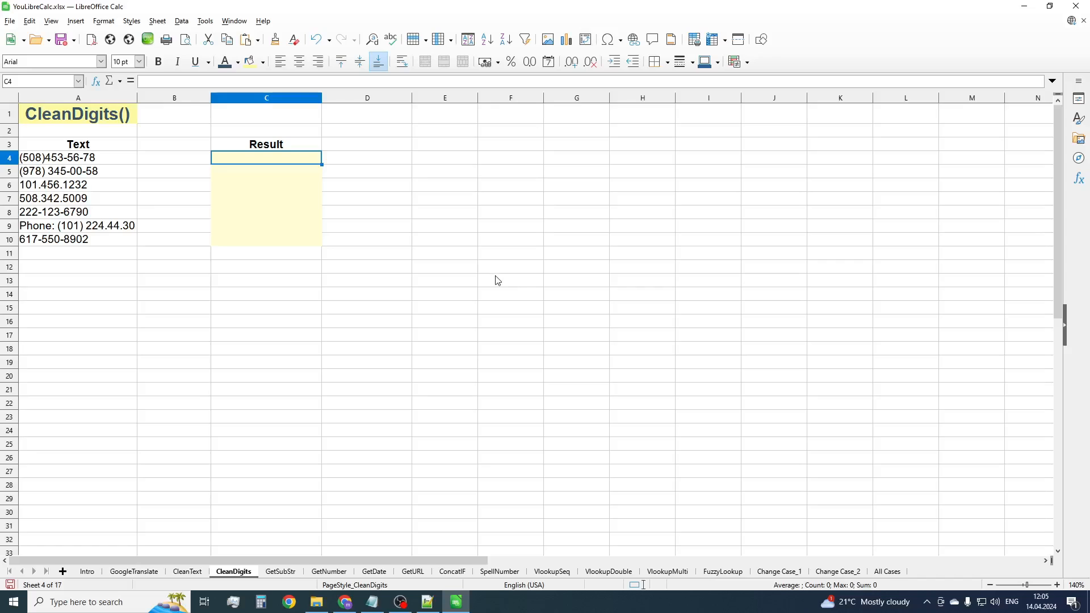
# On the CleanDigits sheet, insert the CLEANDIGITS function in C4 with A4 as its text and fill it down to C10.
pyautogui.click(96, 81)
pyautogui.click(616, 174)
pyautogui.write('cle')
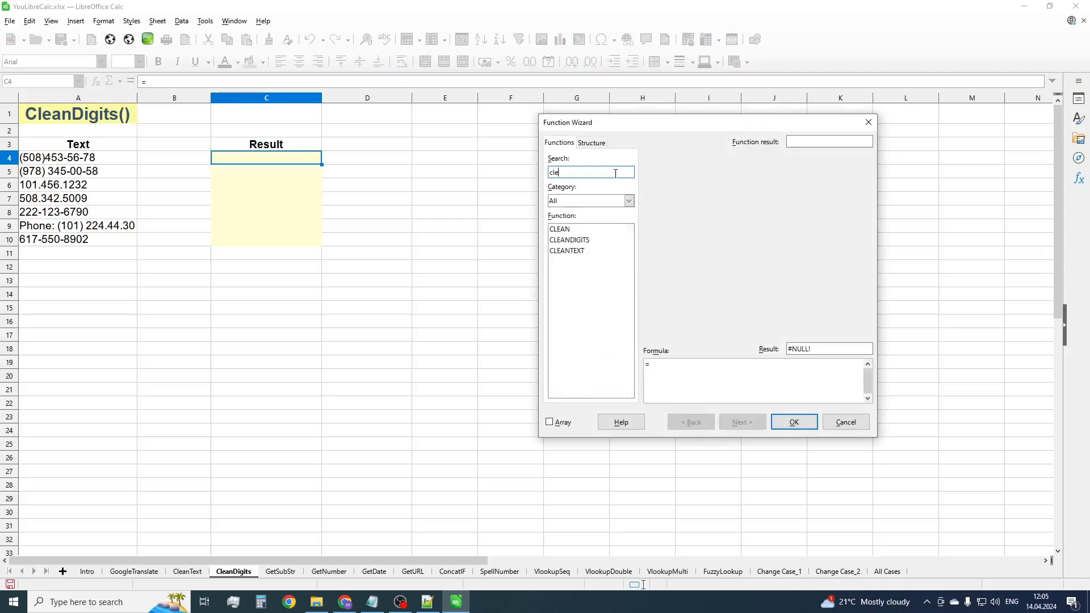
pyautogui.doubleClick(590, 240)
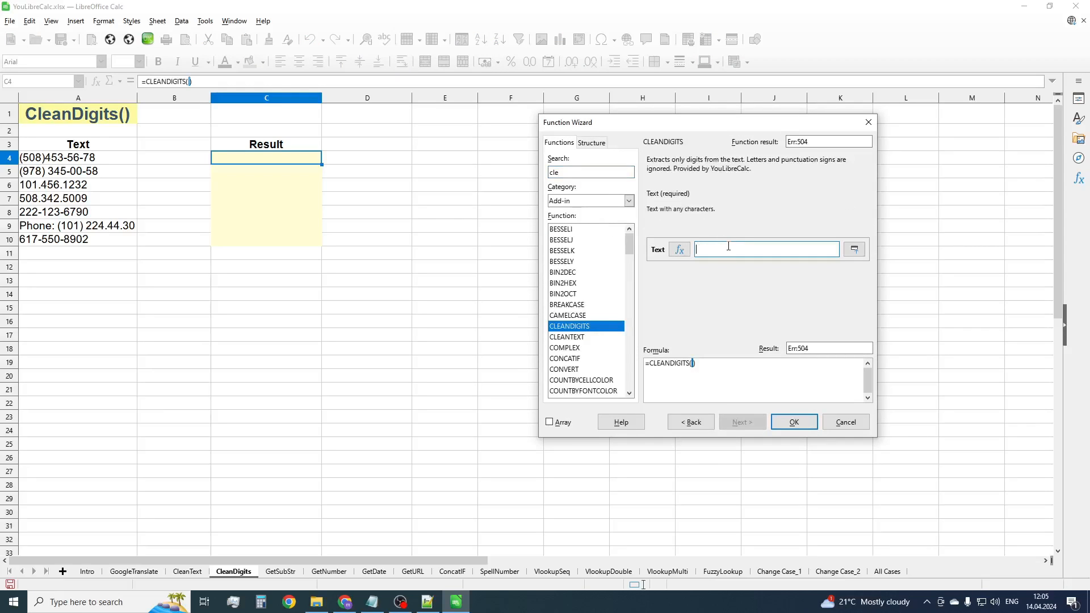
pyautogui.click(116, 158)
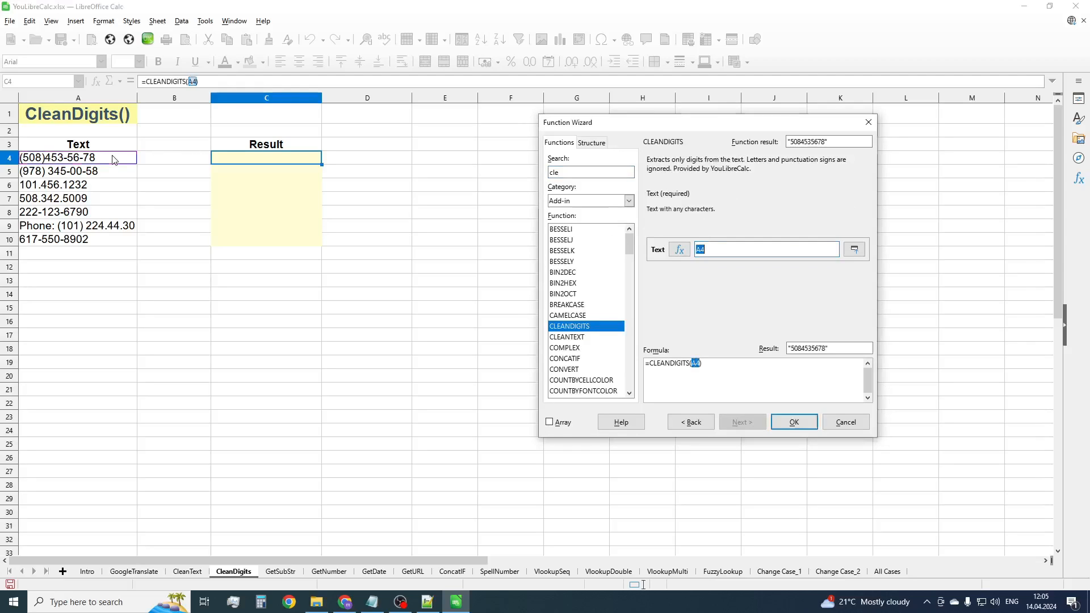
pyautogui.click(794, 423)
pyautogui.moveTo(321, 164); pyautogui.dragTo(315, 245)
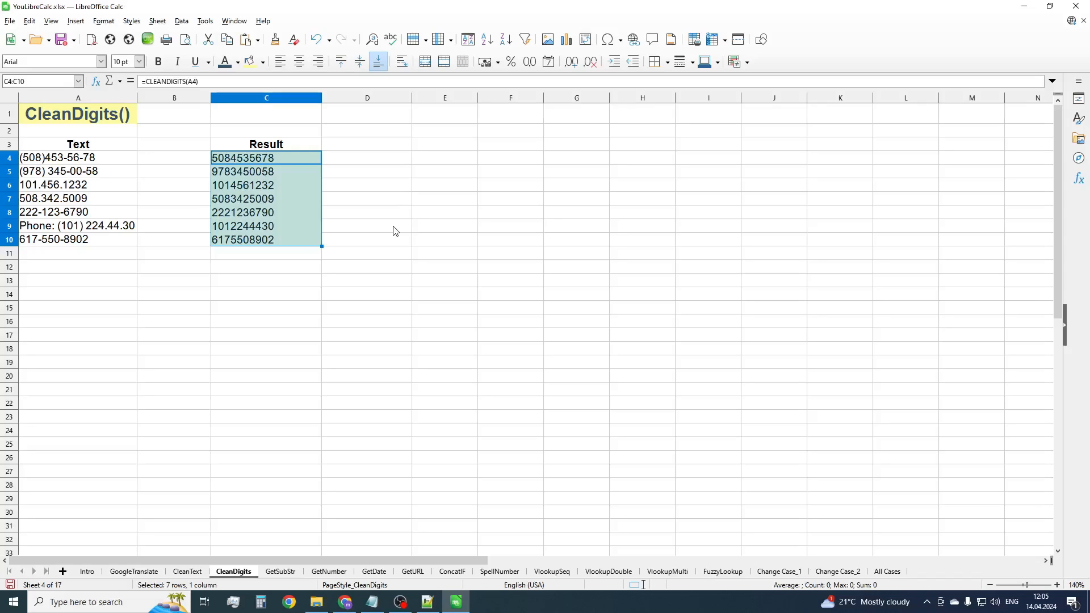
# Wrap the formula in C4 in VALUE, making it =VALUE(CLEANDIGITS(A4)), and fill it down to C10.
pyautogui.click(289, 159)
pyautogui.press('F2')
pyautogui.write('valu')
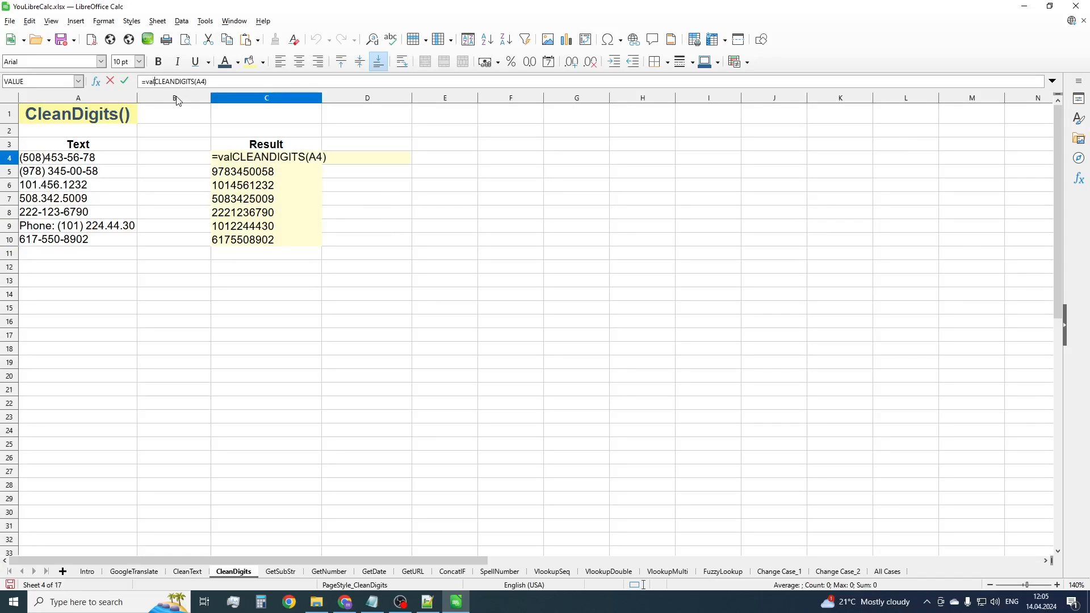
pyautogui.write('e(')
pyautogui.press('Return')
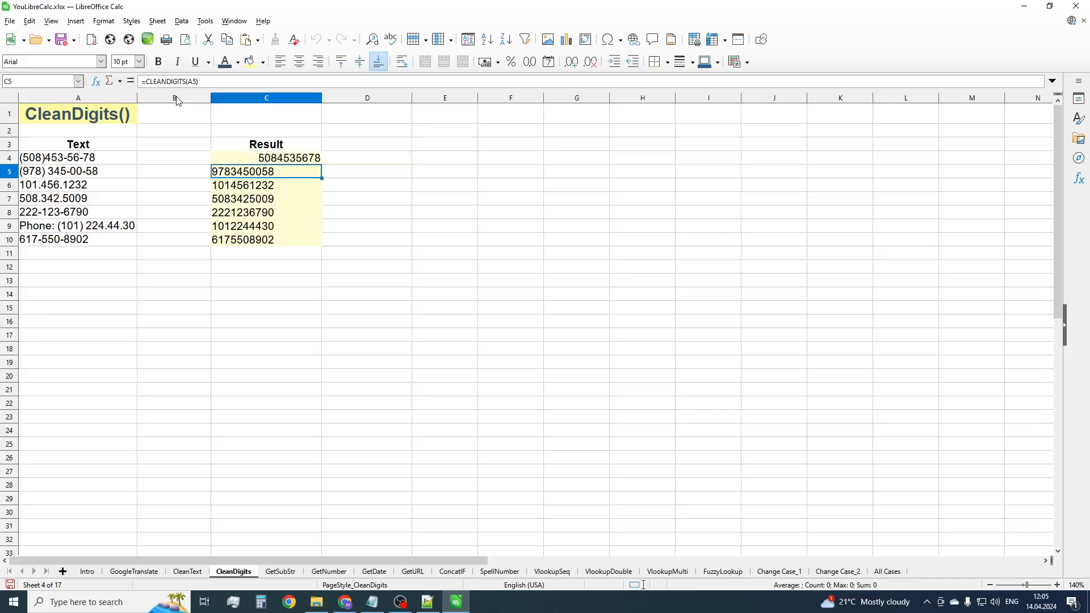
pyautogui.click(318, 161)
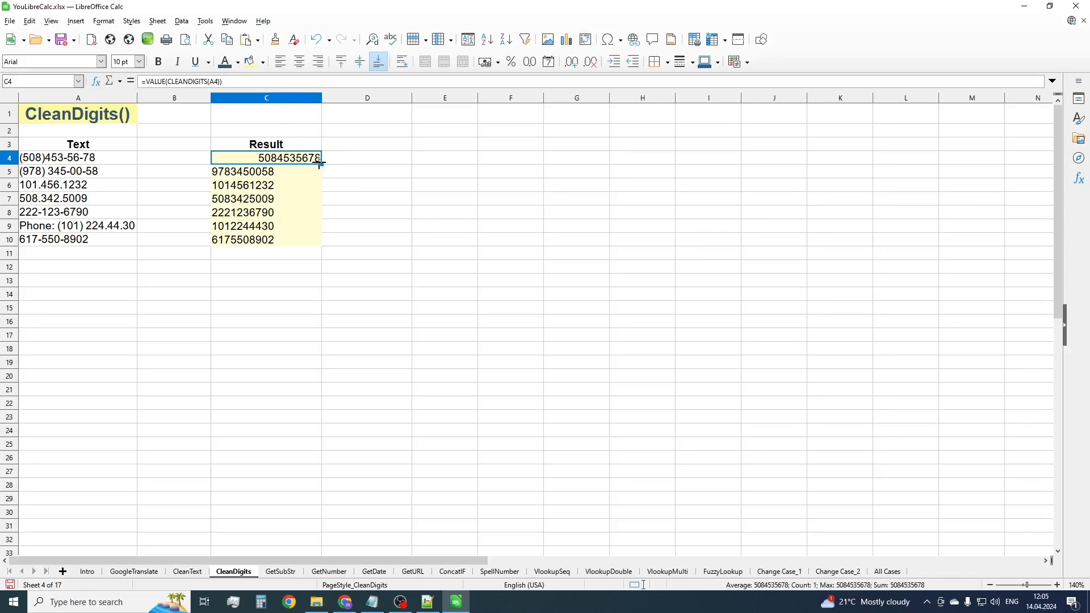
pyautogui.doubleClick(321, 164)
# Format the results in C4:C10 with the user-defined number format (###)\ ###-##-##.
pyautogui.rightClick(308, 190)
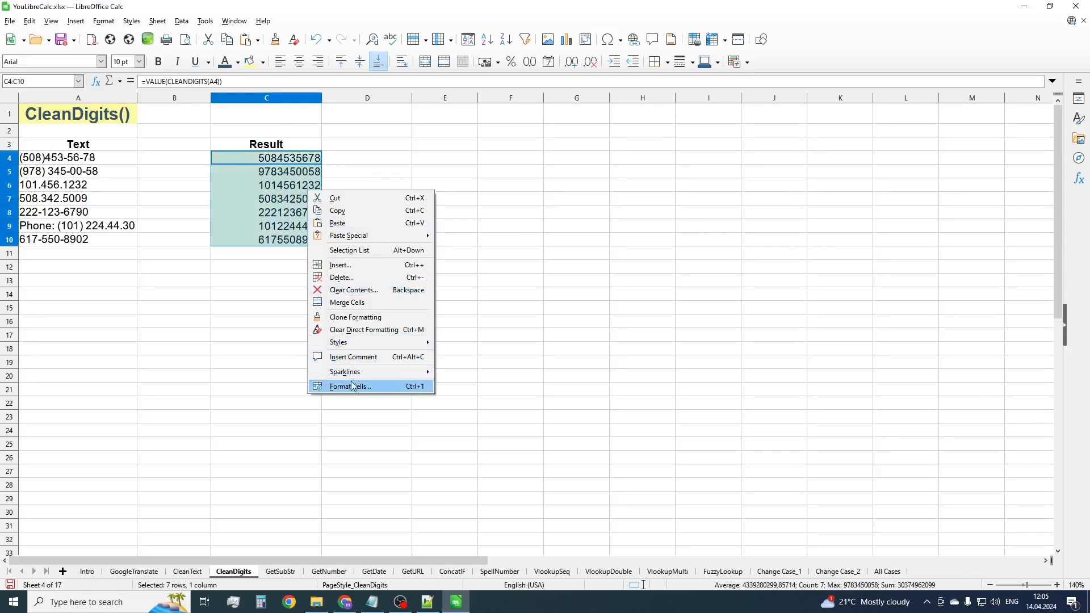
pyautogui.click(351, 387)
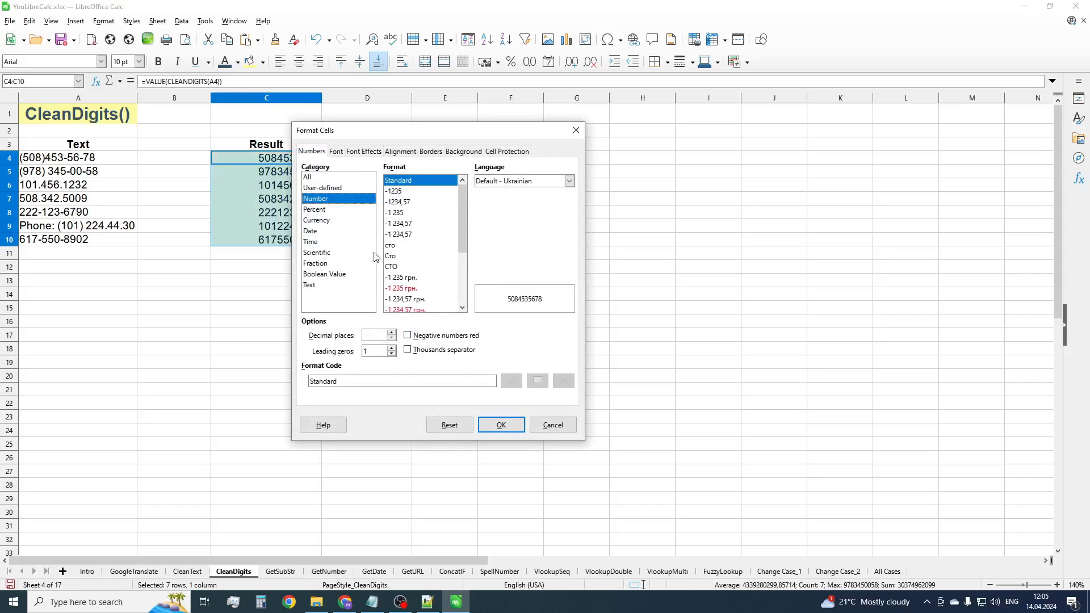
pyautogui.click(344, 187)
pyautogui.scroll(-5, 391, 233)
pyautogui.click(407, 300)
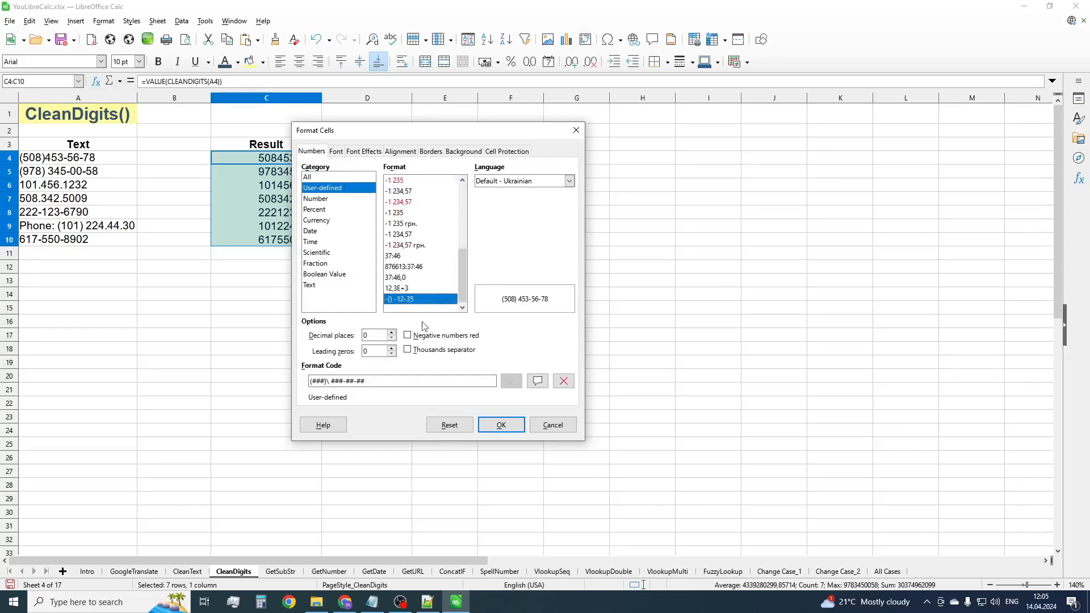
pyautogui.click(493, 430)
pyautogui.click(298, 294)
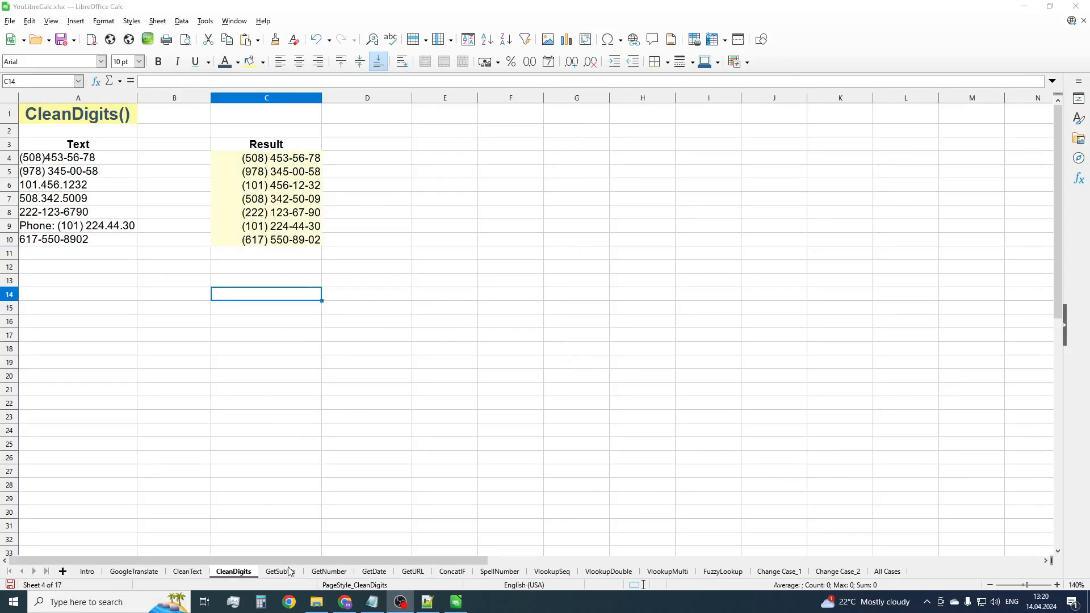
# On the GetSubStr sheet, insert the GETSUBSTR function in D4 with A4 as text, B4 as delimiter and C4 as entry.
pyautogui.click(284, 571)
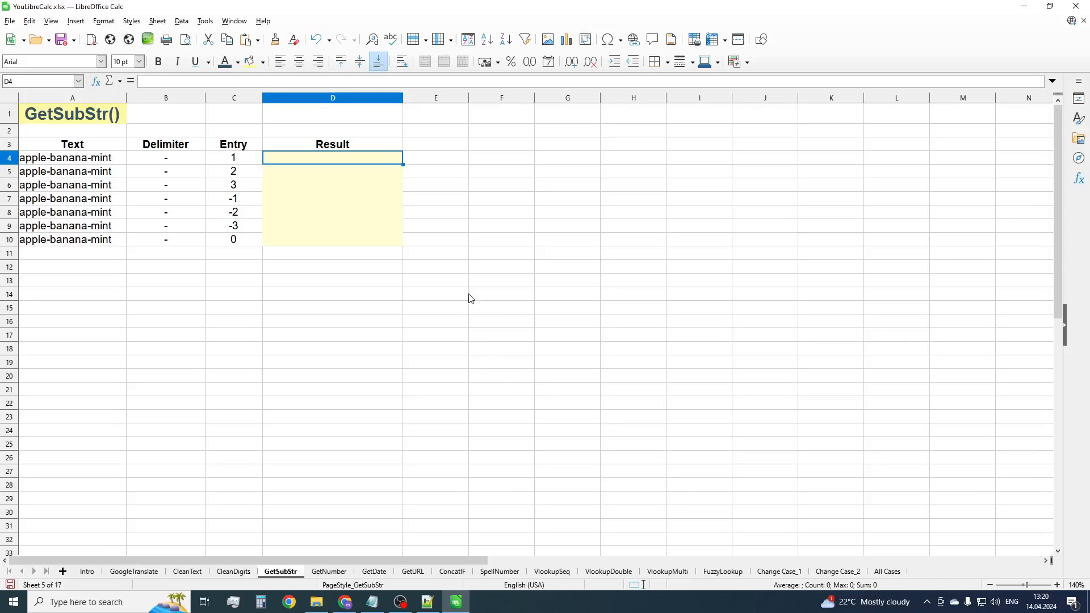
pyautogui.click(96, 83)
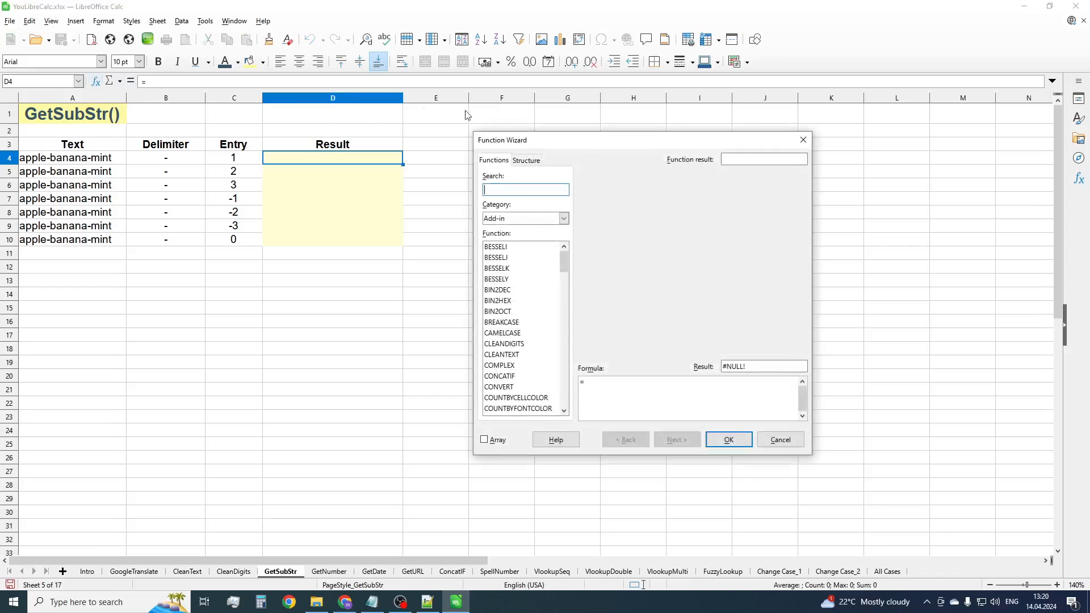
pyautogui.moveTo(597, 151); pyautogui.dragTo(556, 146)
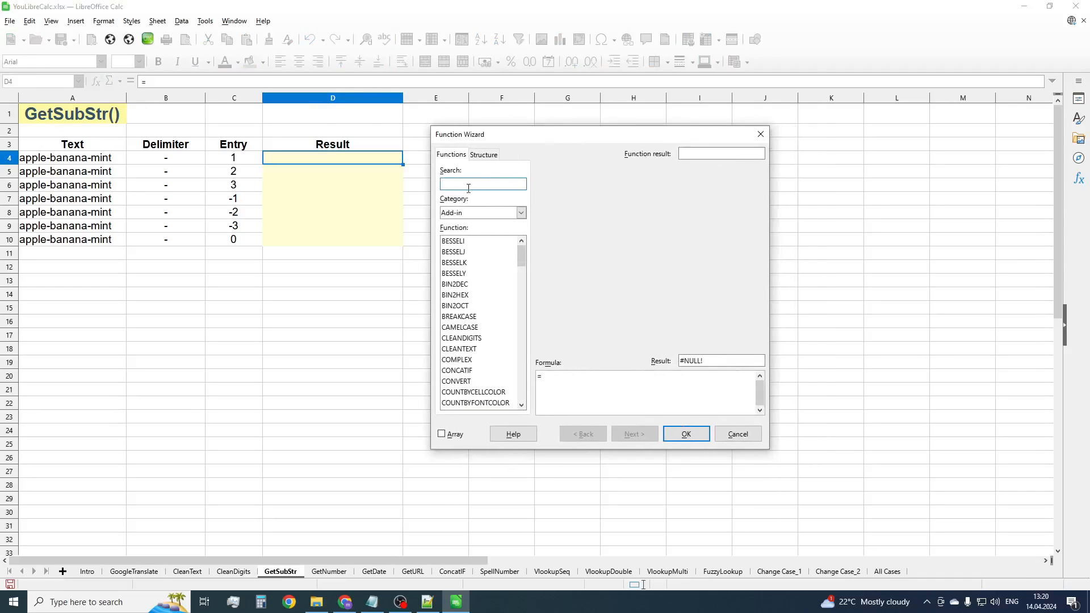
pyautogui.write('gets')
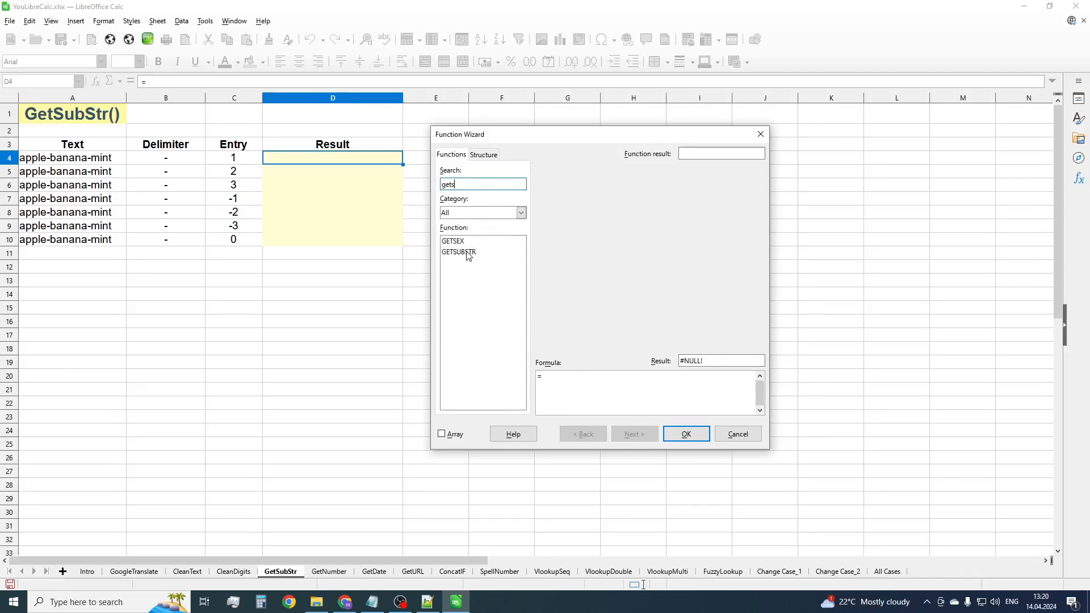
pyautogui.doubleClick(469, 254)
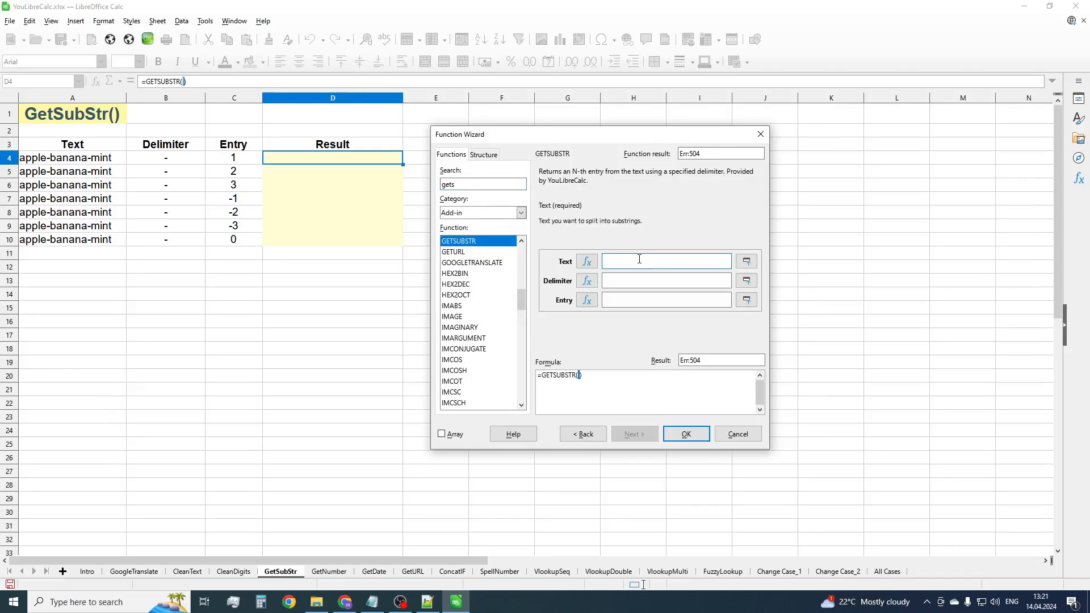
pyautogui.click(80, 164)
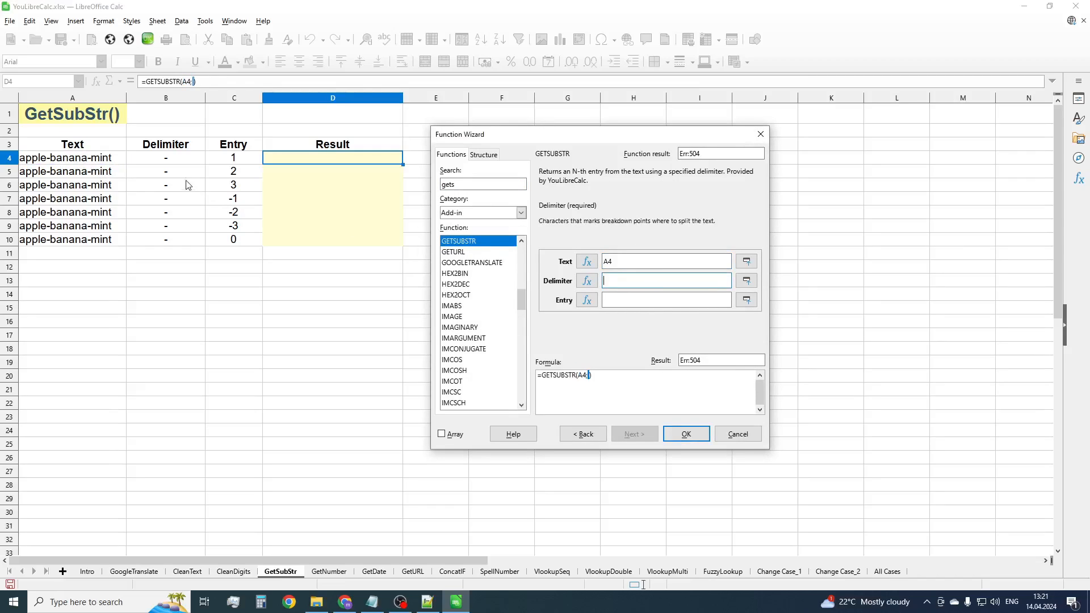
pyautogui.click(191, 161)
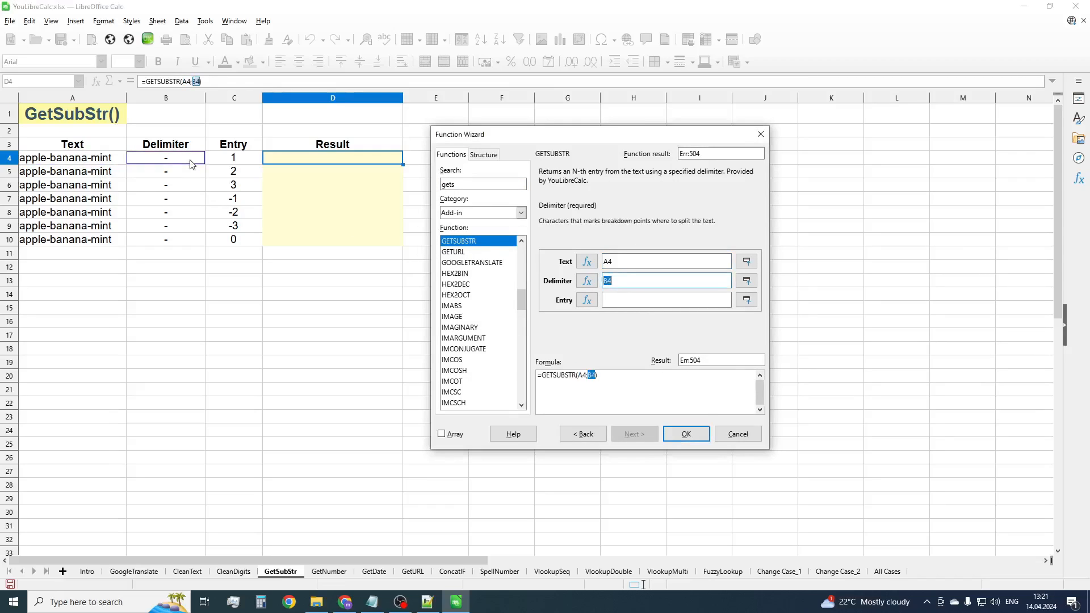
pyautogui.click(633, 301)
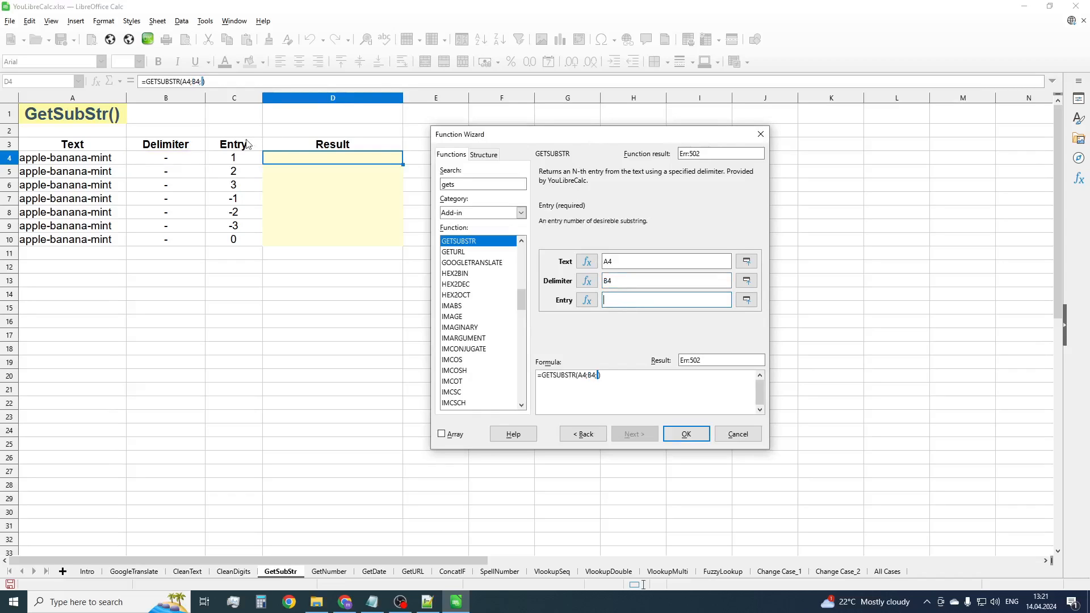
pyautogui.click(234, 159)
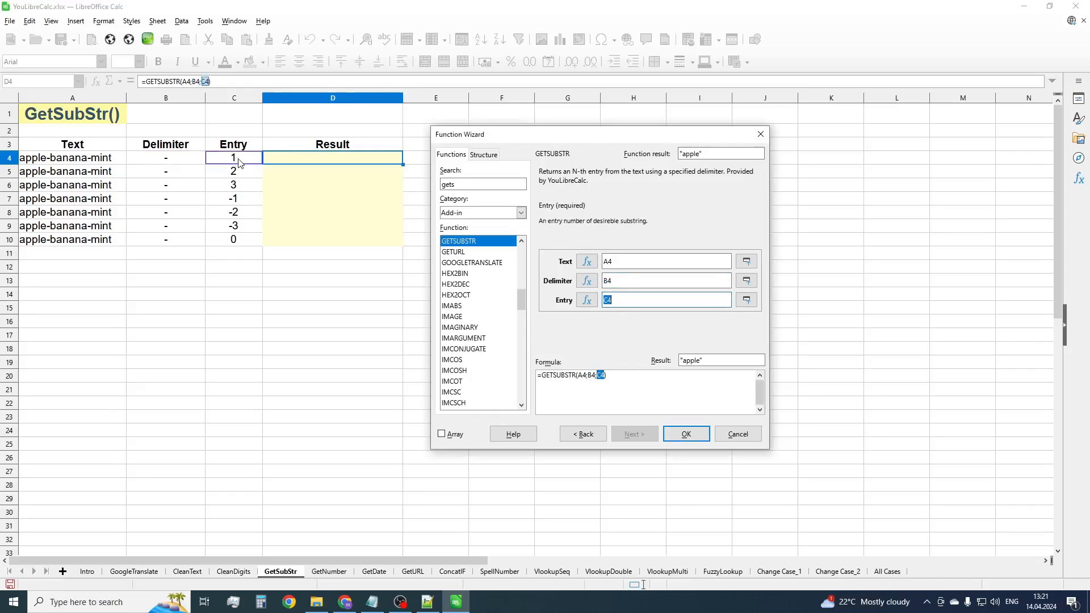
pyautogui.click(686, 433)
# Fill the GETSUBSTR formula down the Result column in stages, to D6, D9 and finally D10.
pyautogui.moveTo(400, 166); pyautogui.dragTo(392, 189)
pyautogui.click(369, 271)
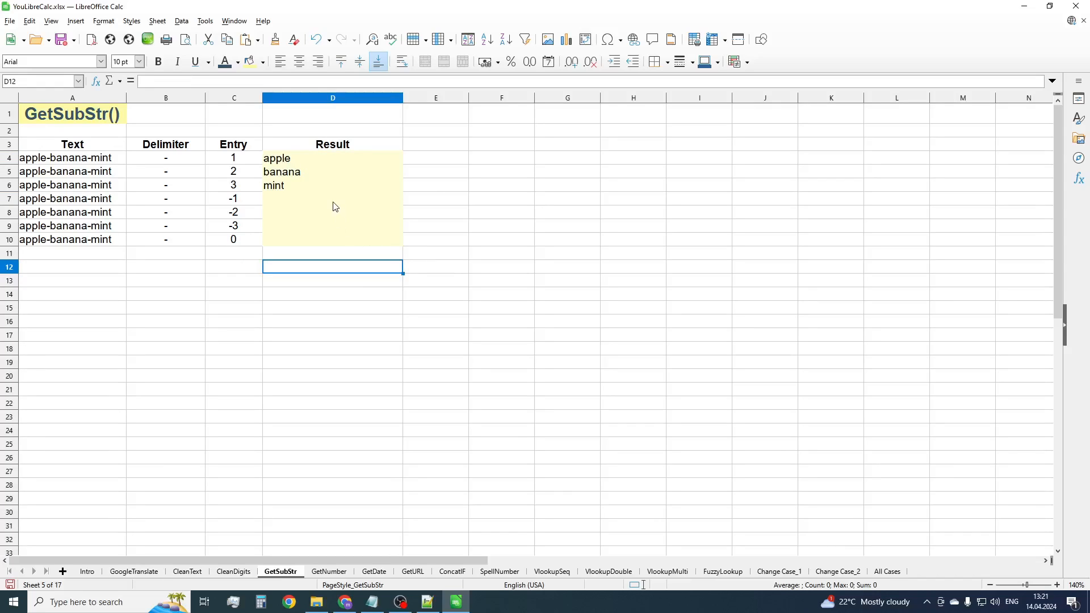
pyautogui.click(355, 186)
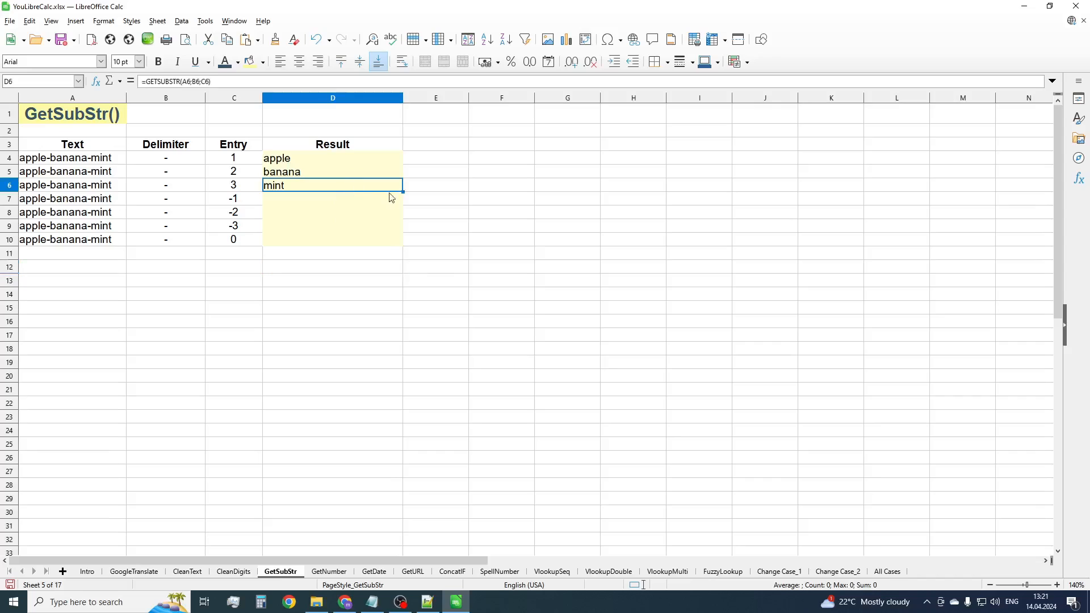
pyautogui.moveTo(404, 191); pyautogui.dragTo(397, 231)
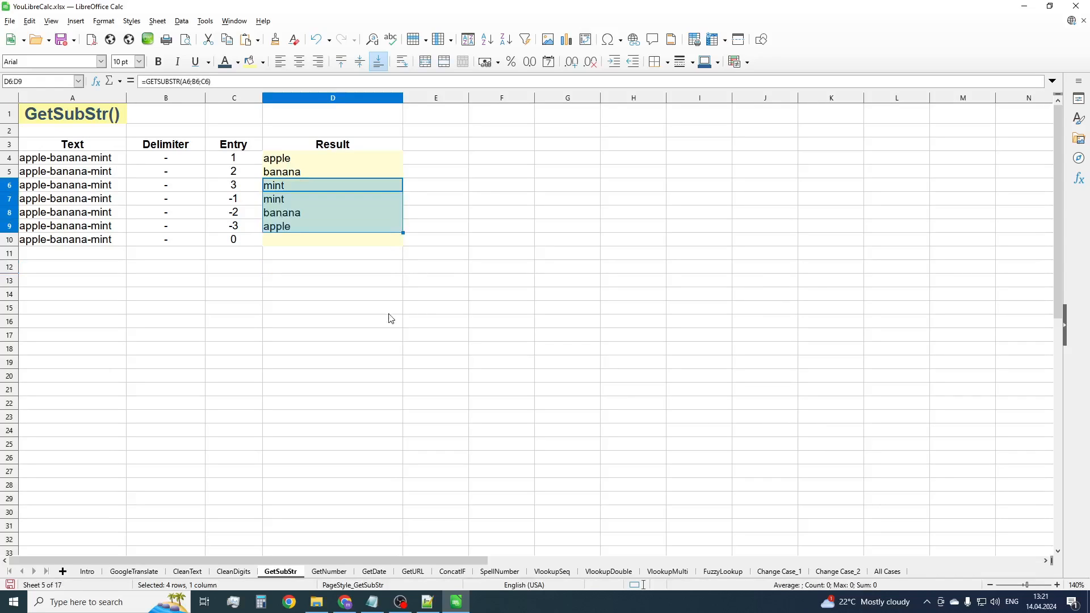
pyautogui.click(390, 296)
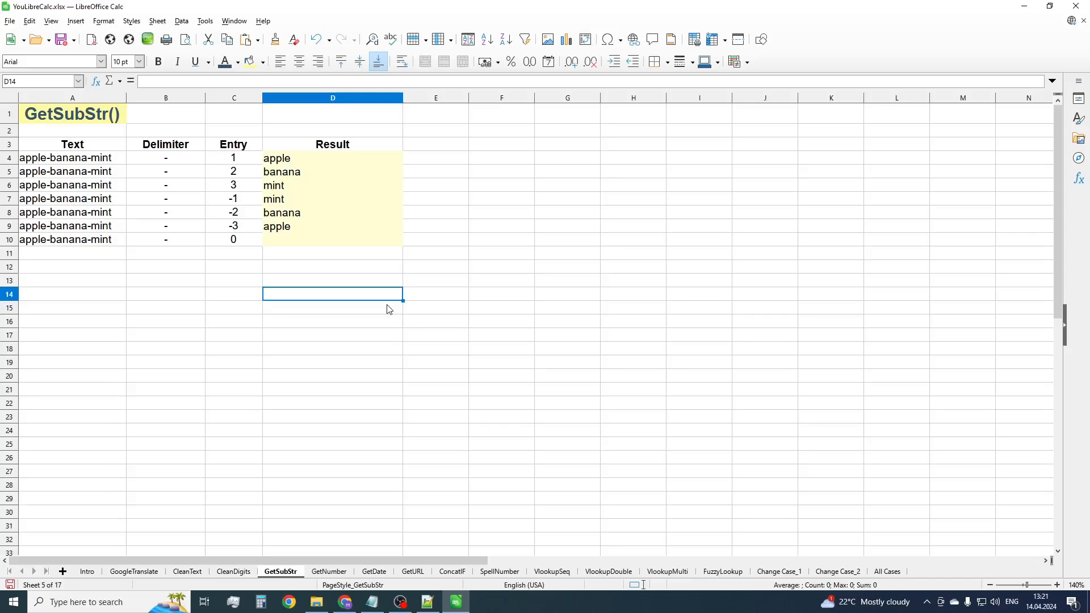
pyautogui.click(326, 227)
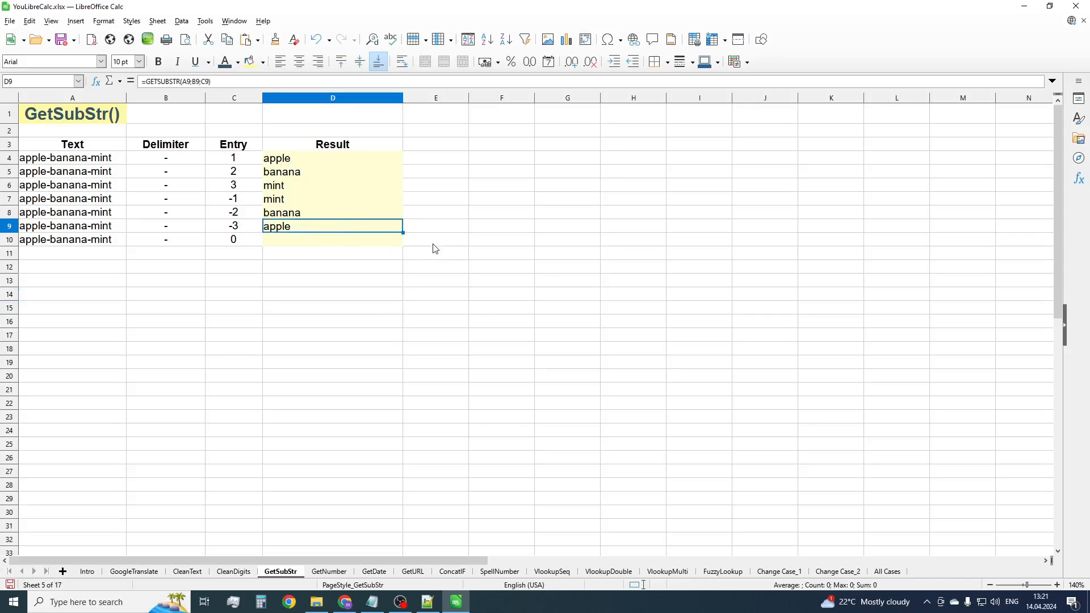
pyautogui.moveTo(399, 234); pyautogui.dragTo(395, 245)
pyautogui.click(364, 287)
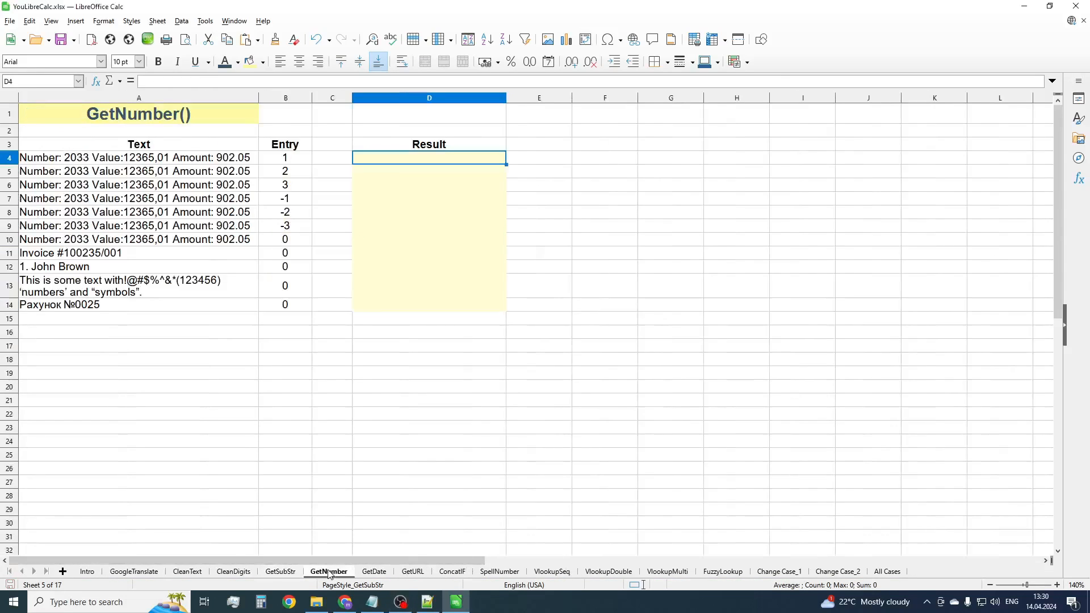
# On the GetNumber sheet, insert the GETNUMBER function in D4 with A4 as text and B4 as entry.
pyautogui.click(329, 572)
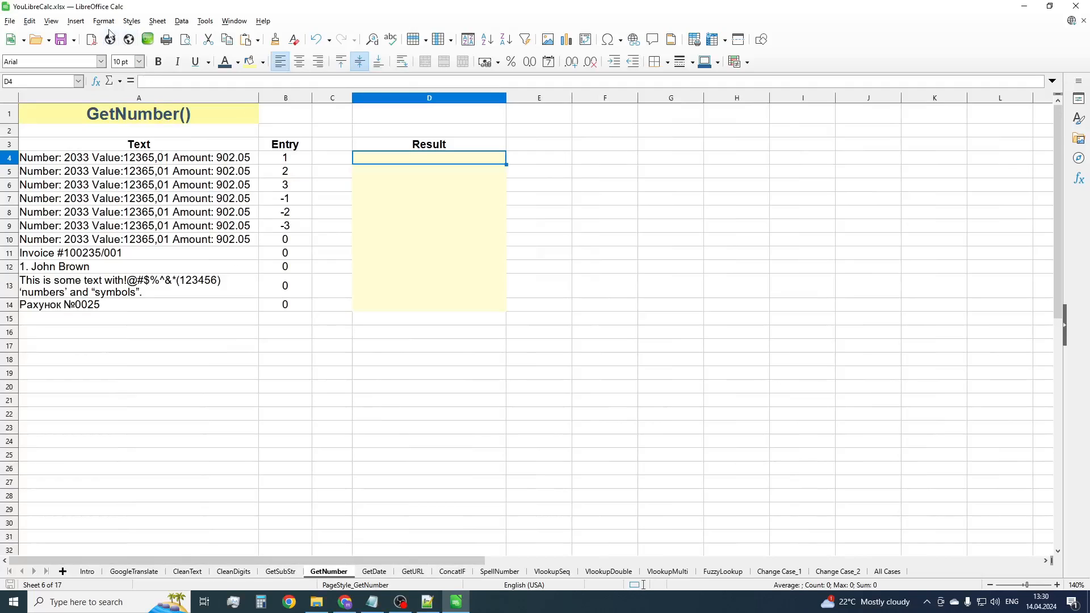
pyautogui.click(97, 82)
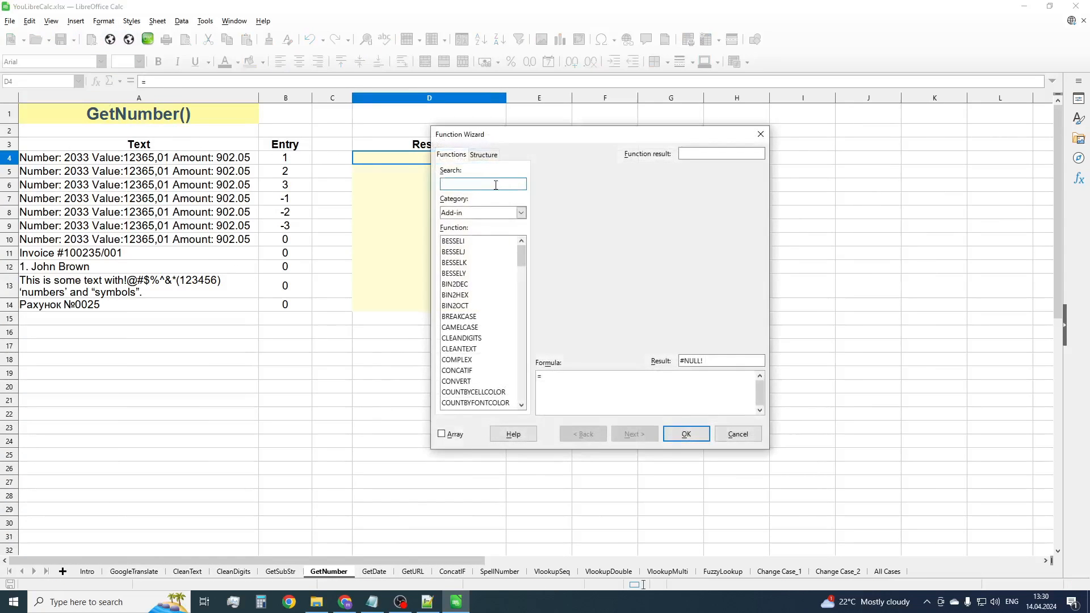
pyautogui.write('getn')
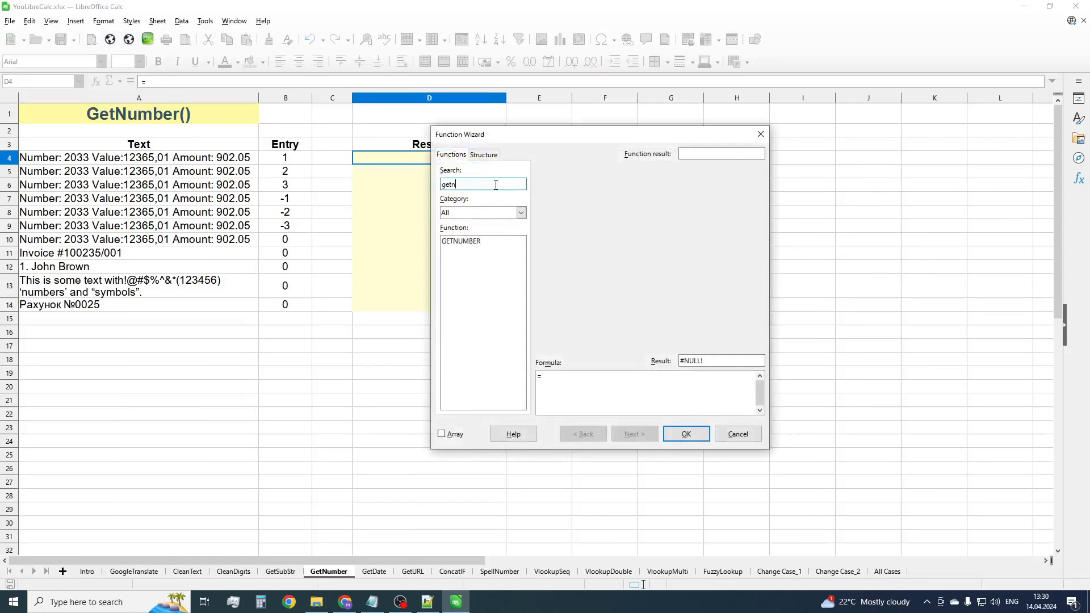
pyautogui.doubleClick(479, 240)
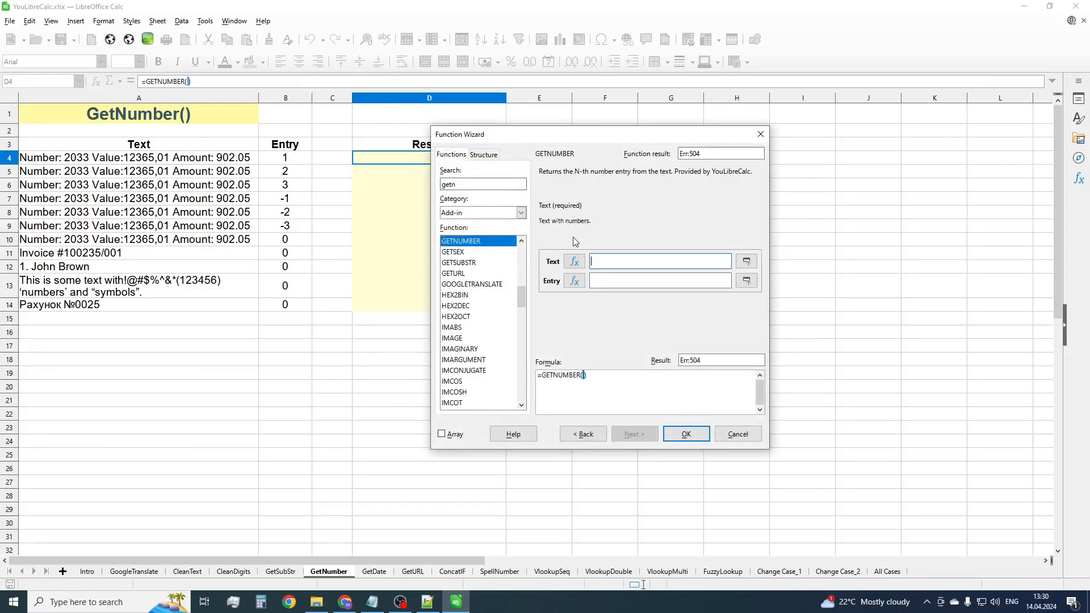
pyautogui.click(207, 161)
pyautogui.click(629, 281)
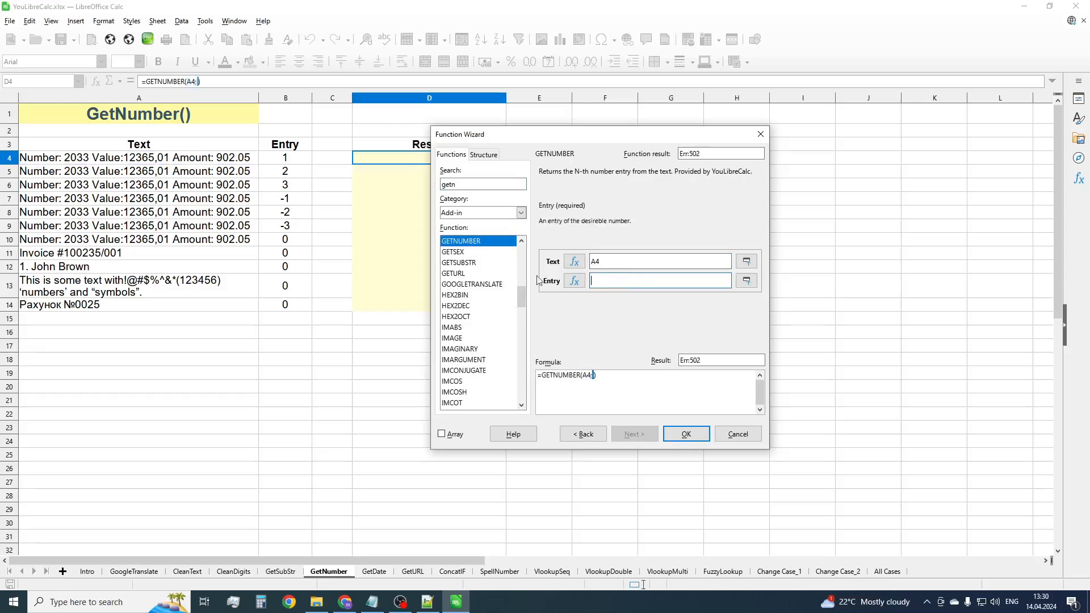
pyautogui.click(292, 160)
pyautogui.click(687, 434)
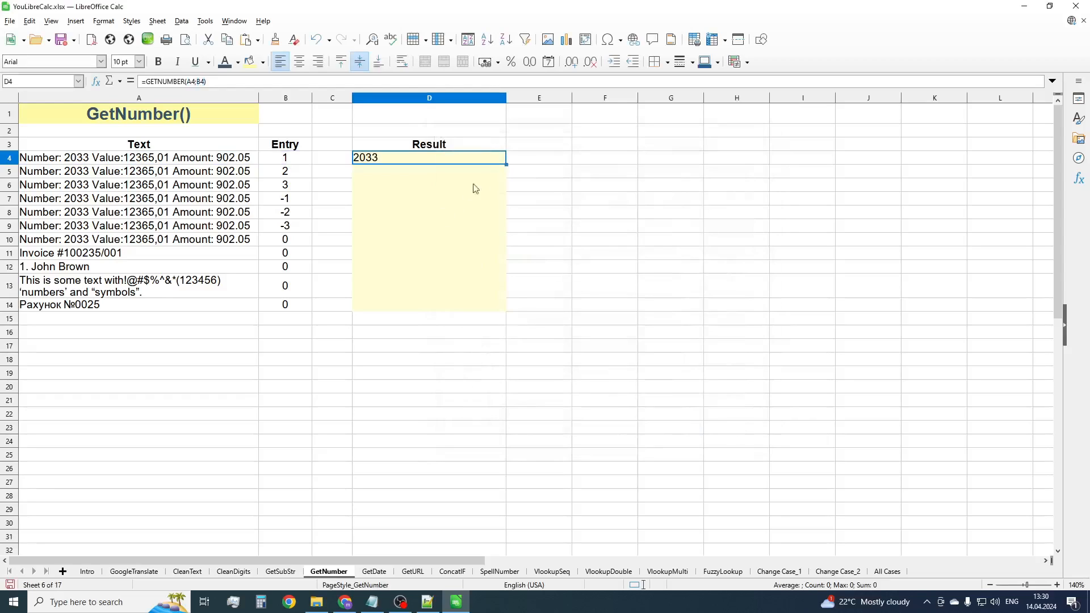
# Fill the GETNUMBER formula down the Result column in stages, to D6, D9 and finally D14.
pyautogui.moveTo(506, 164); pyautogui.dragTo(505, 191)
pyautogui.click(452, 289)
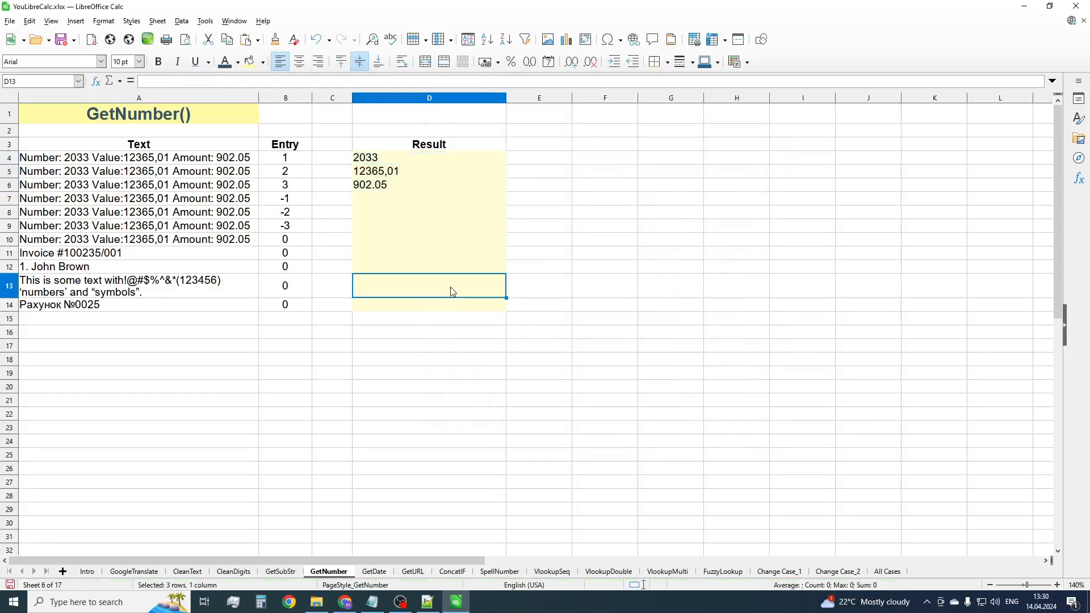
pyautogui.click(446, 331)
pyautogui.click(408, 202)
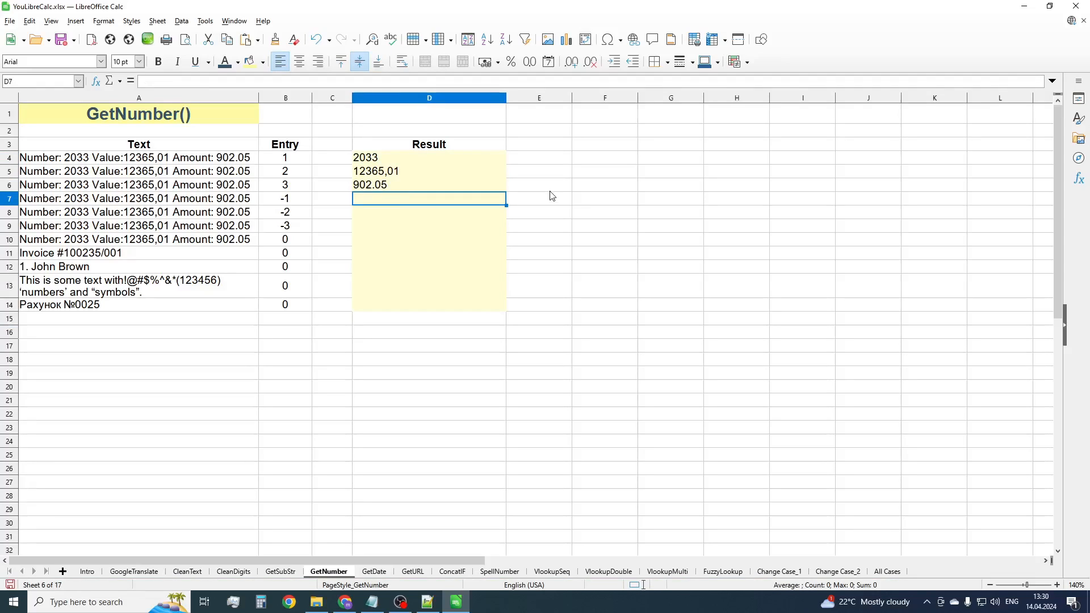
pyautogui.click(437, 190)
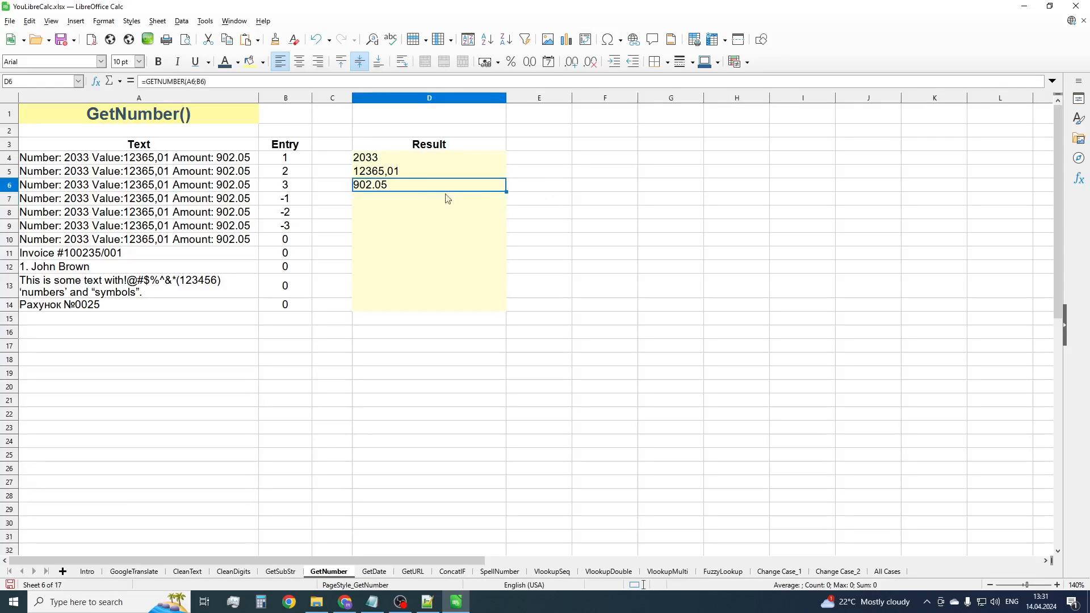
pyautogui.moveTo(506, 192); pyautogui.dragTo(495, 230)
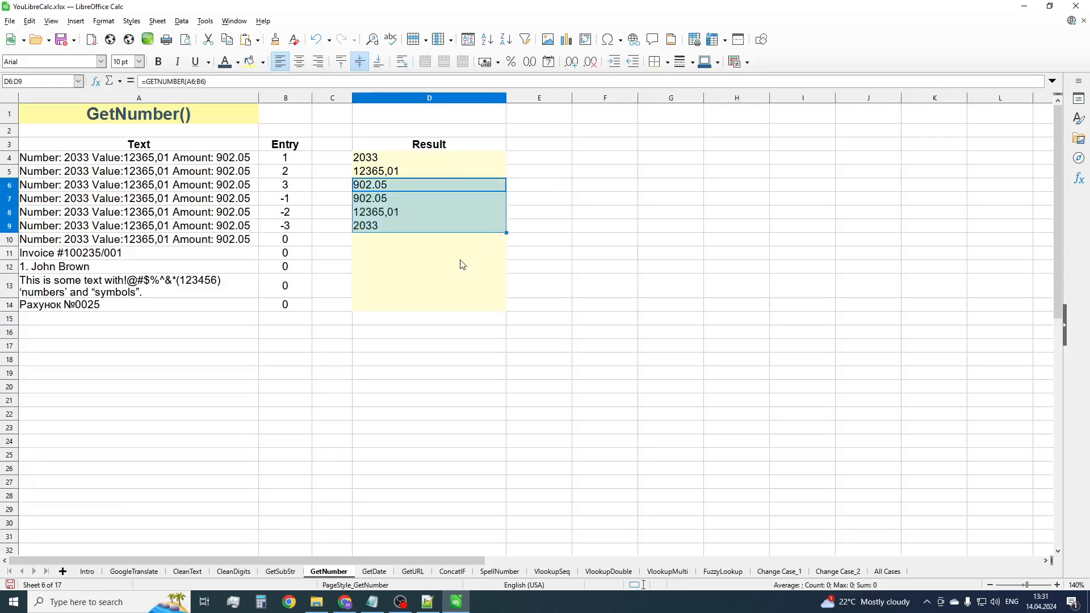
pyautogui.click(555, 254)
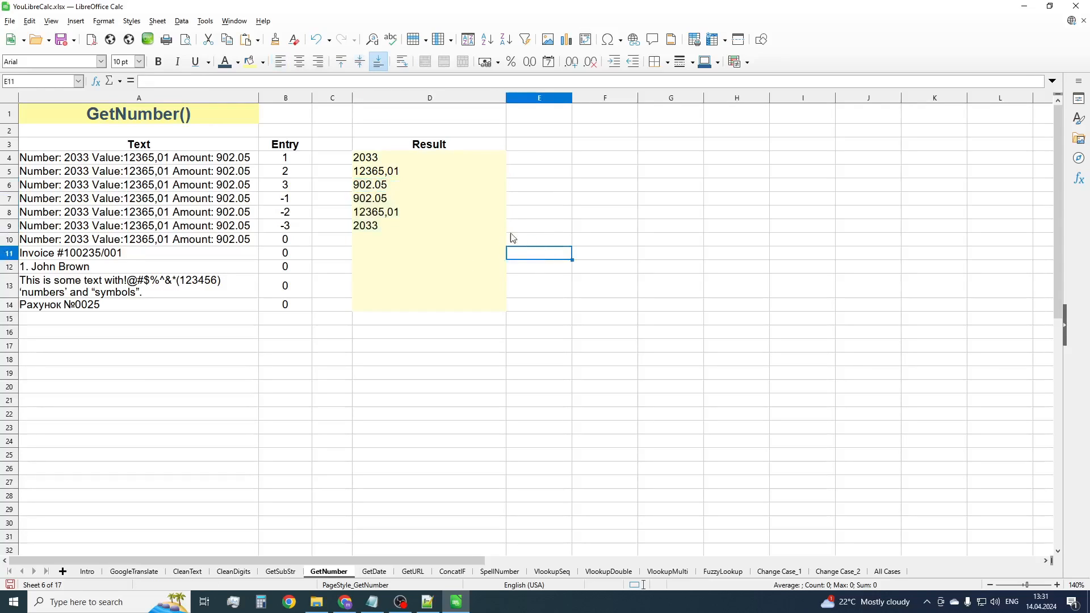
pyautogui.click(484, 229)
pyautogui.moveTo(506, 232); pyautogui.dragTo(494, 318)
pyautogui.click(448, 352)
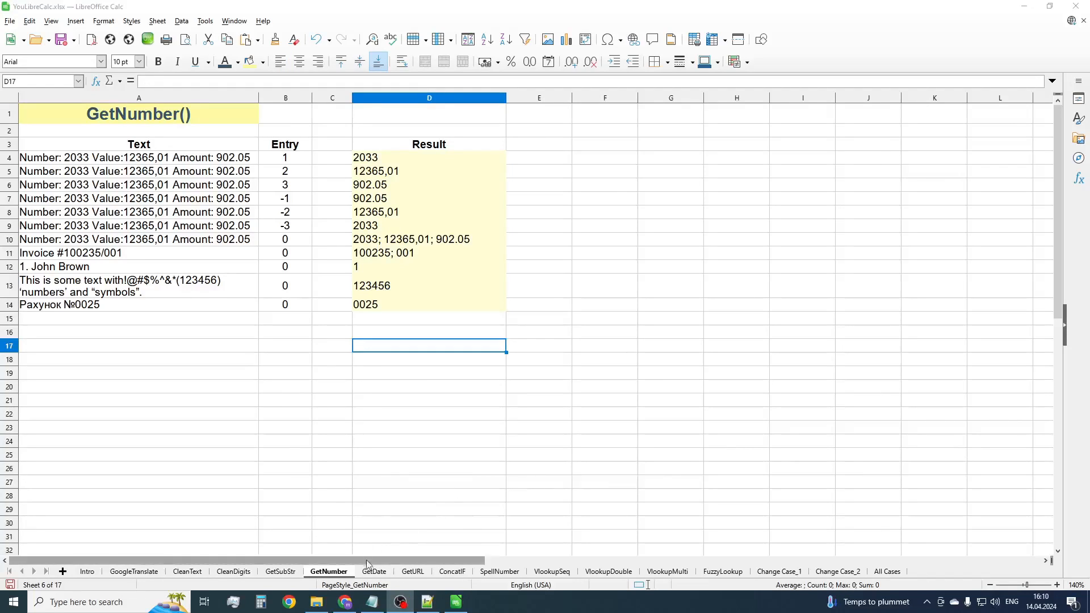
# On the GetDate sheet, insert the GETDATE function in D4 with A4 as text and B4 as entry.
pyautogui.click(375, 572)
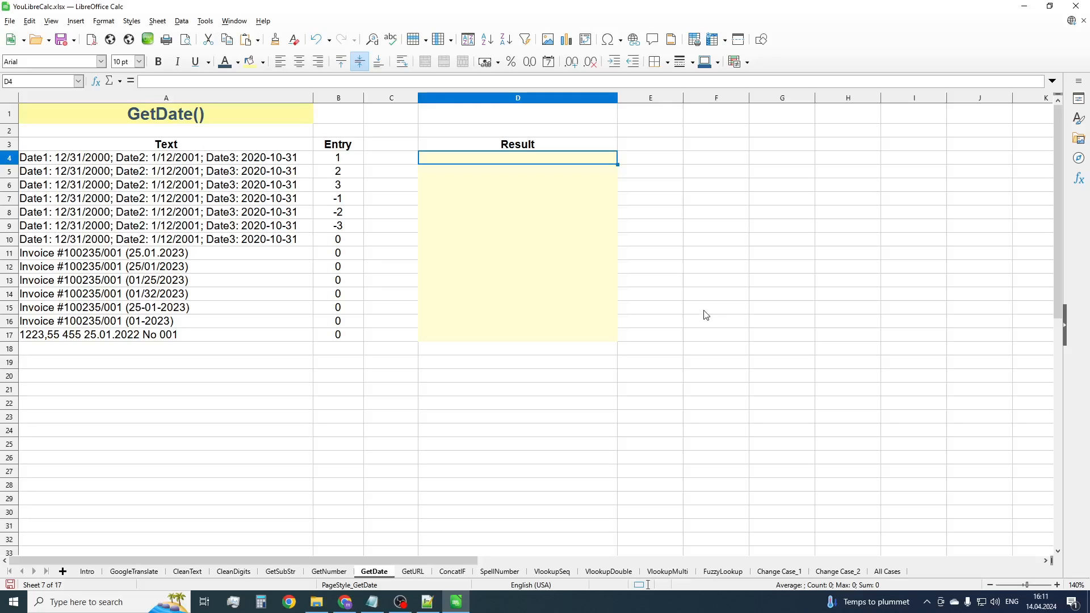
pyautogui.click(96, 81)
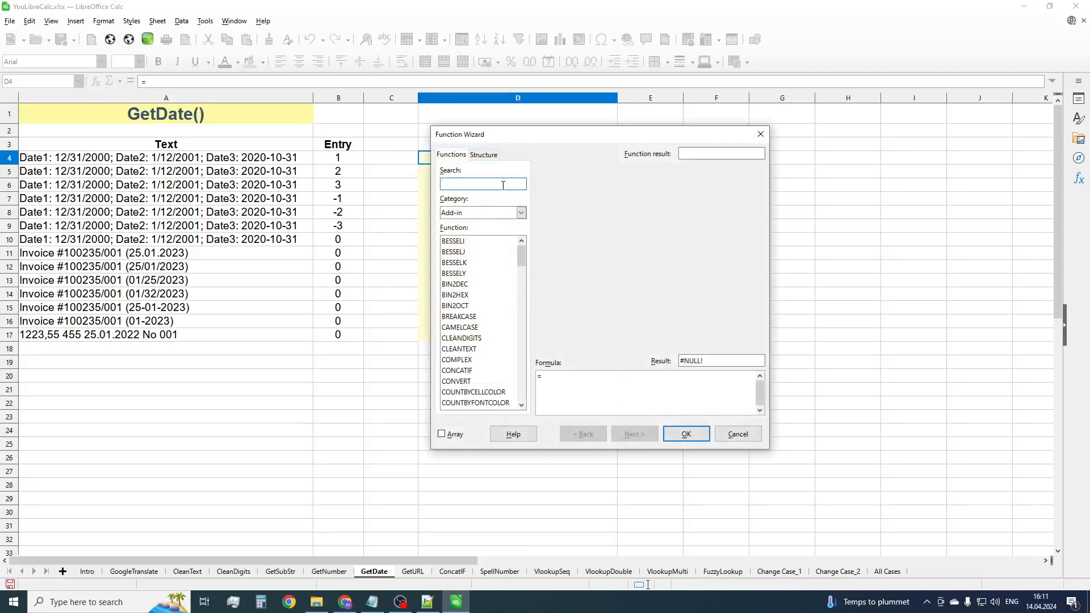
pyautogui.write('get')
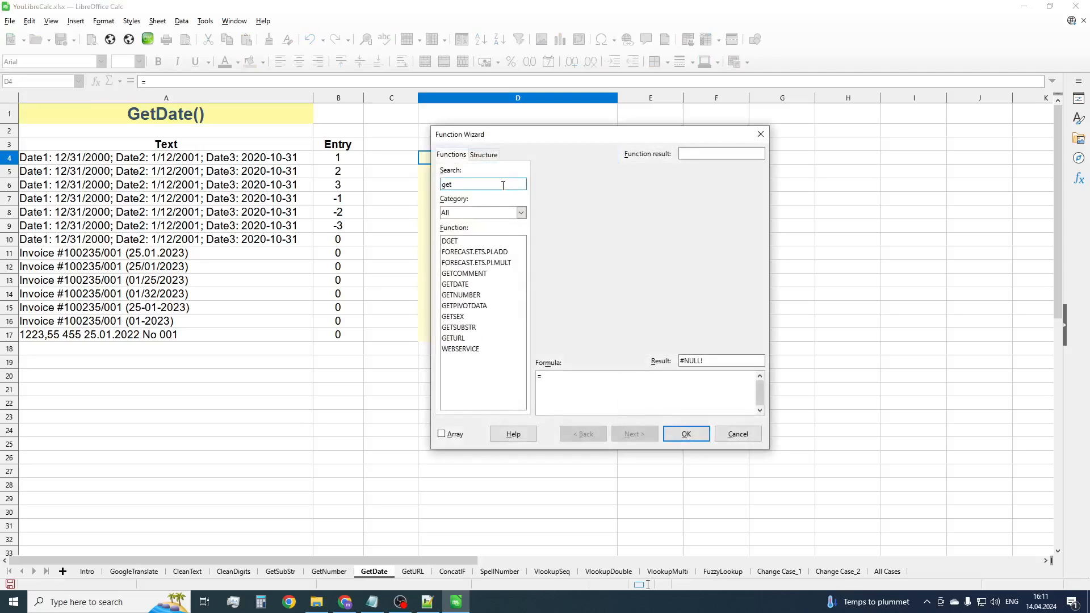
pyautogui.write('d')
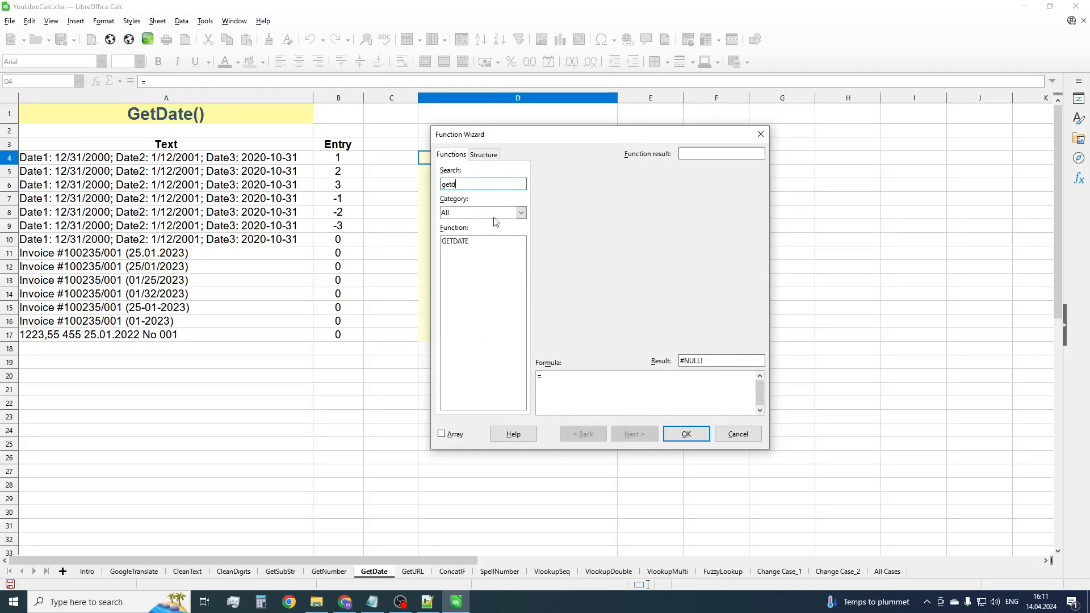
pyautogui.doubleClick(465, 243)
pyautogui.click(244, 158)
pyautogui.click(663, 280)
pyautogui.click(336, 158)
pyautogui.click(690, 435)
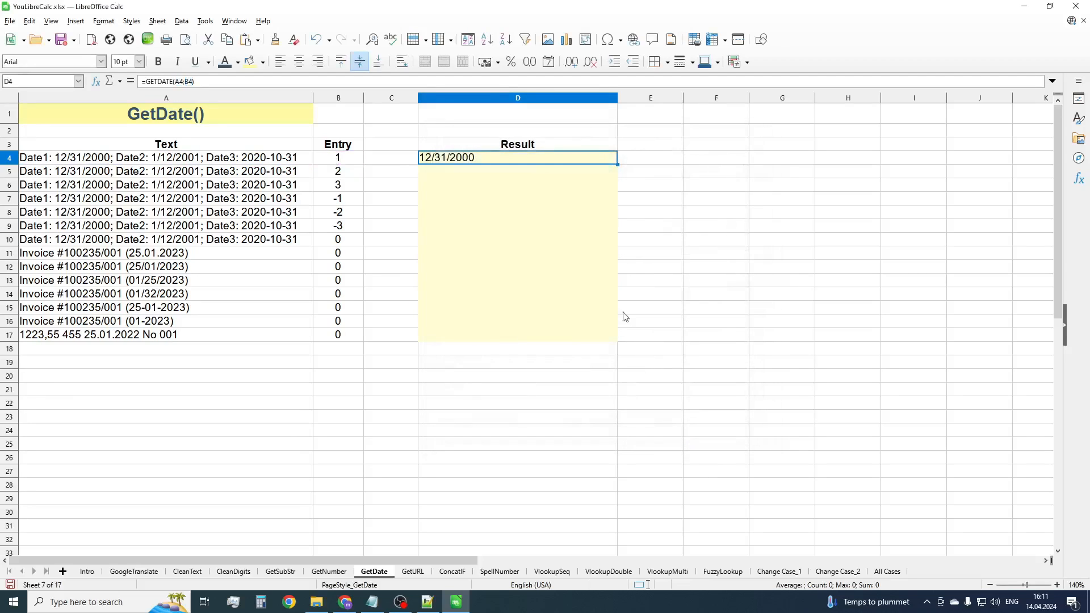
# Fill the GETDATE formula down the Result column in stages, to D6, D9 and finally D17.
pyautogui.moveTo(617, 164); pyautogui.dragTo(617, 192)
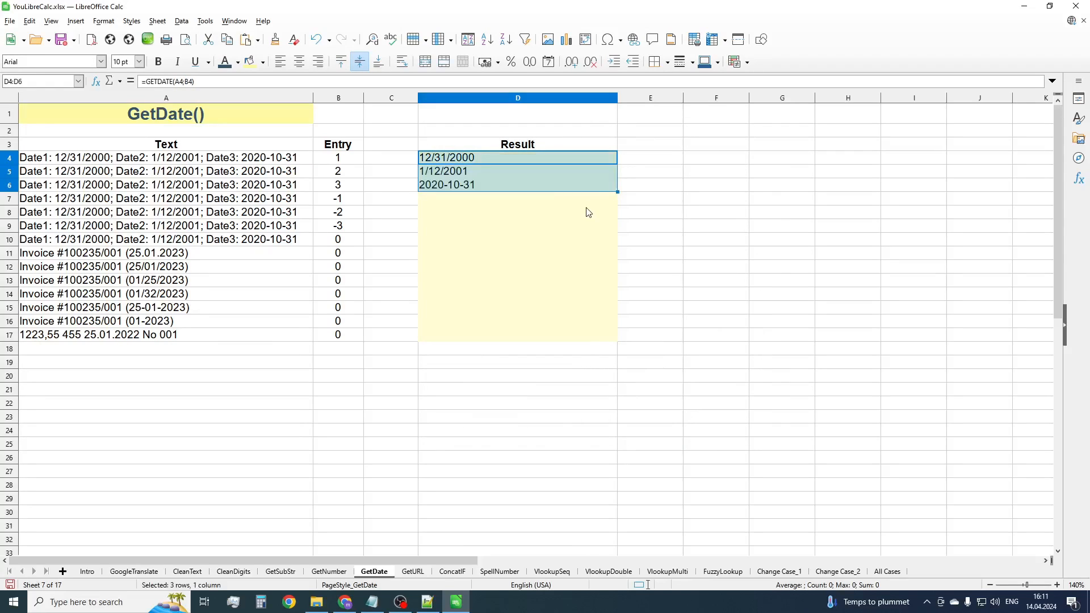
pyautogui.click(584, 212)
pyautogui.press('Up')
pyautogui.press('Up')
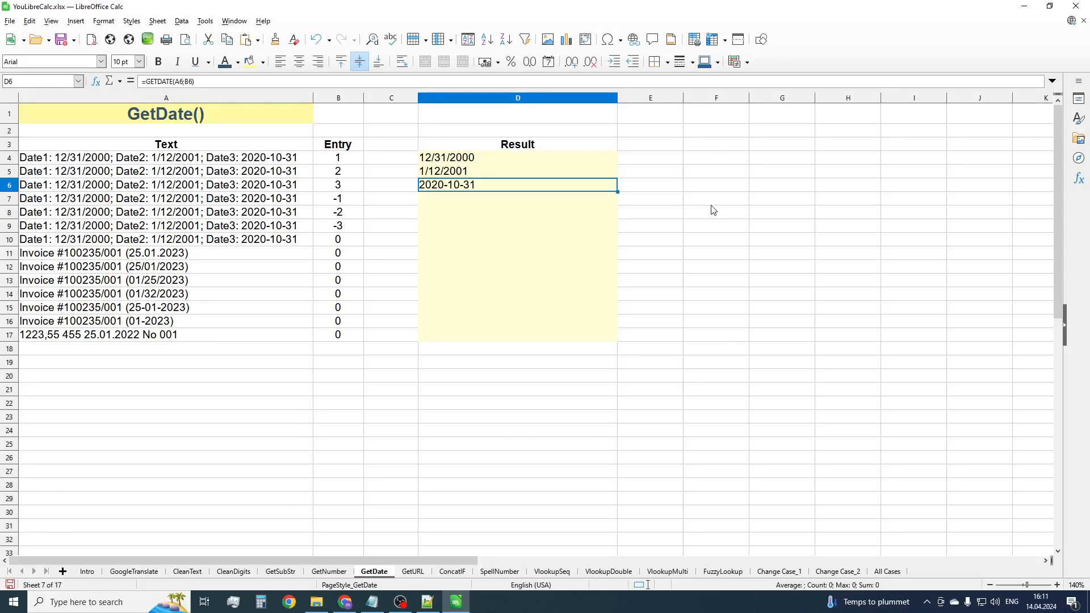
pyautogui.moveTo(617, 192); pyautogui.dragTo(603, 230)
pyautogui.click(460, 254)
pyautogui.click(523, 228)
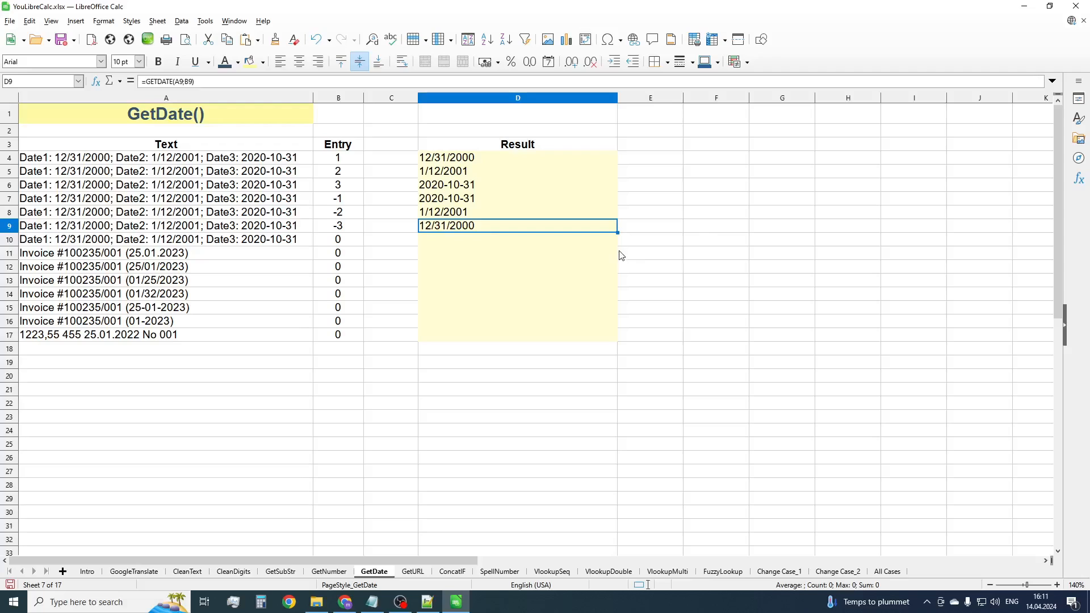
pyautogui.moveTo(617, 233); pyautogui.dragTo(603, 340)
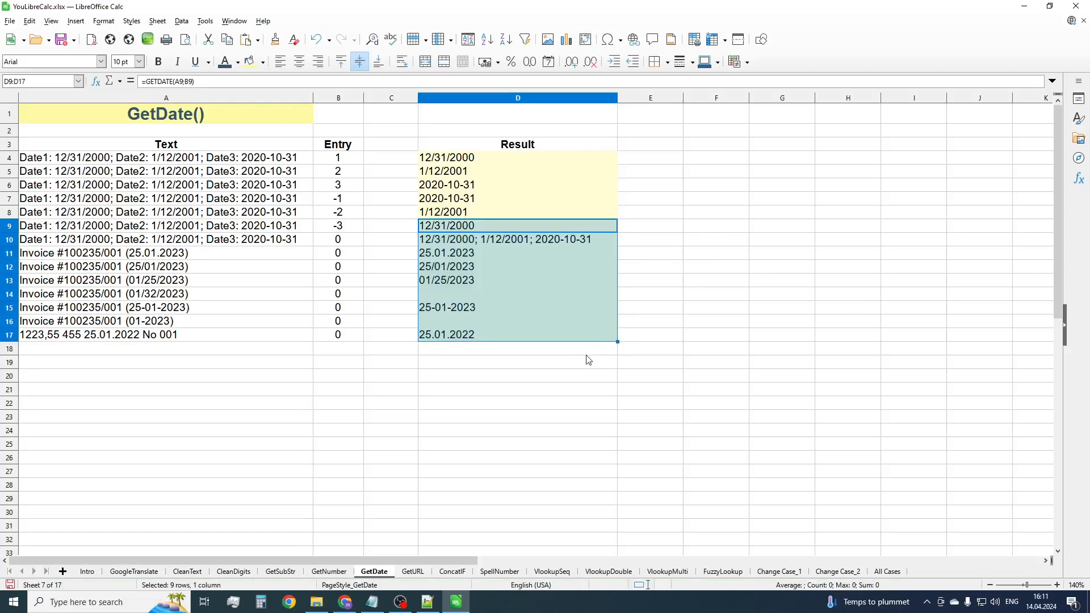
pyautogui.click(585, 362)
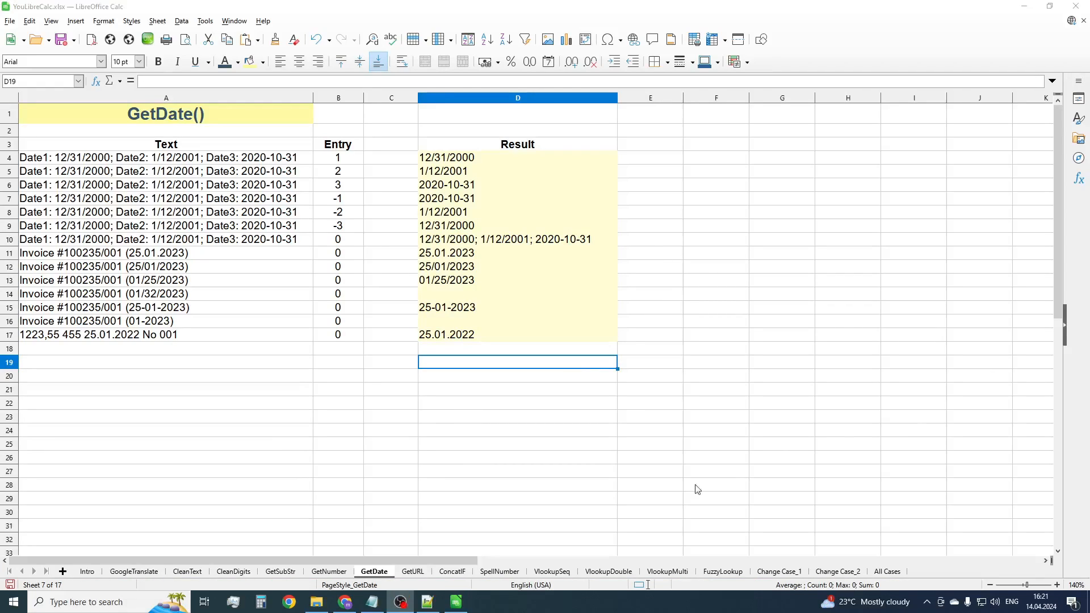
# On the GetURL sheet, insert the GETURL function in D4 with A4 as text and B4 as entry.
pyautogui.click(416, 572)
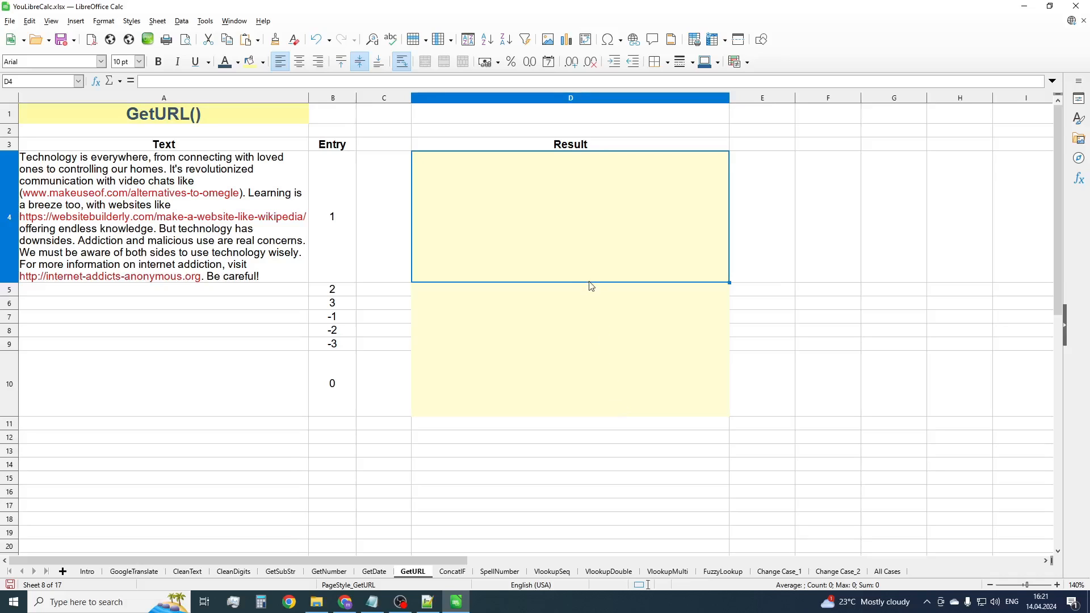
pyautogui.click(96, 80)
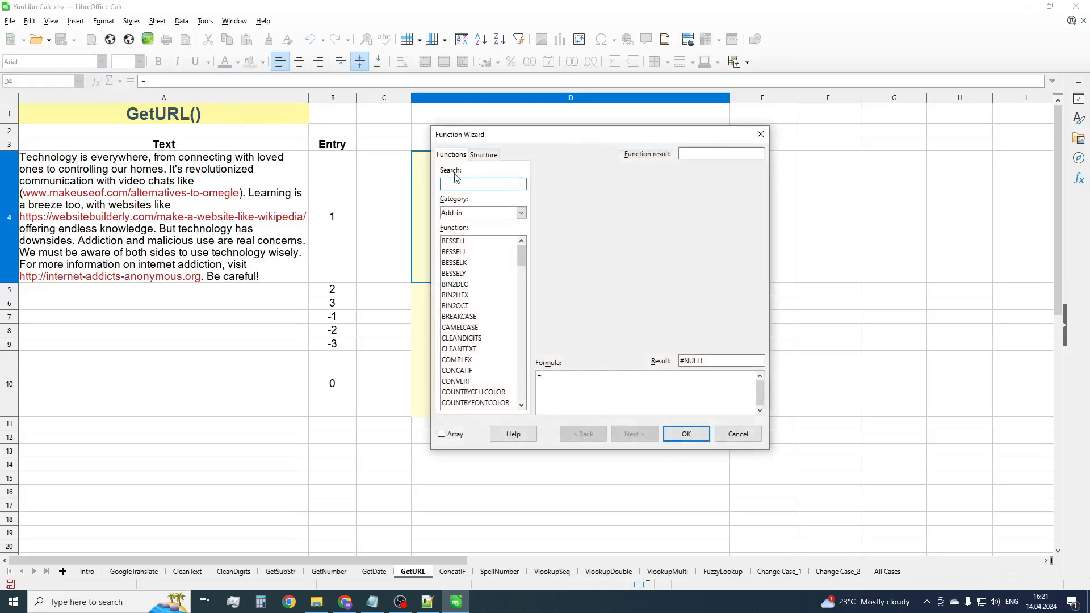
pyautogui.write('get')
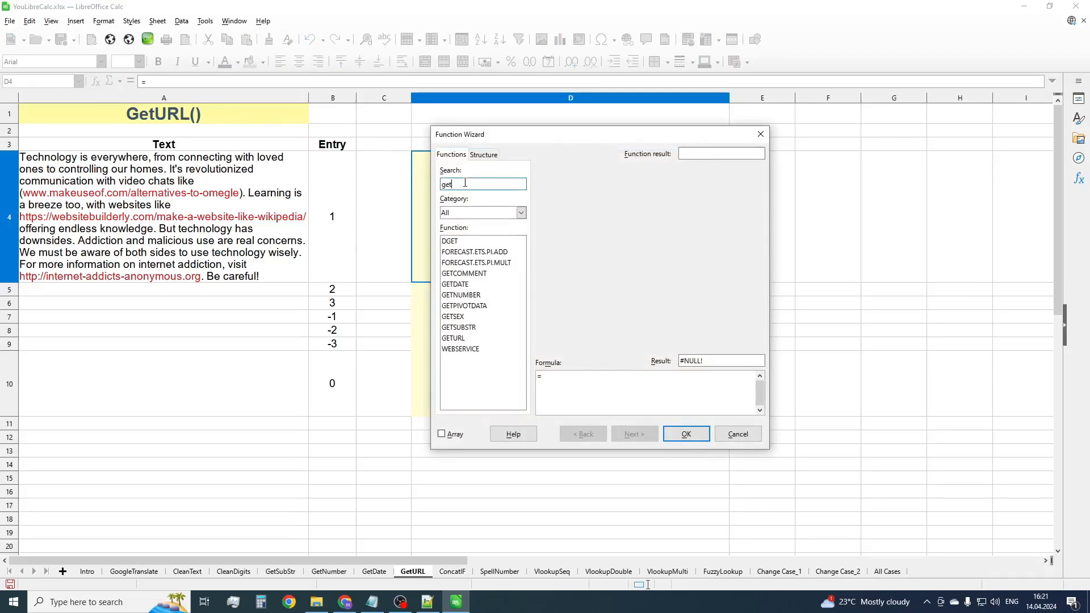
pyautogui.write('u')
pyautogui.doubleClick(464, 242)
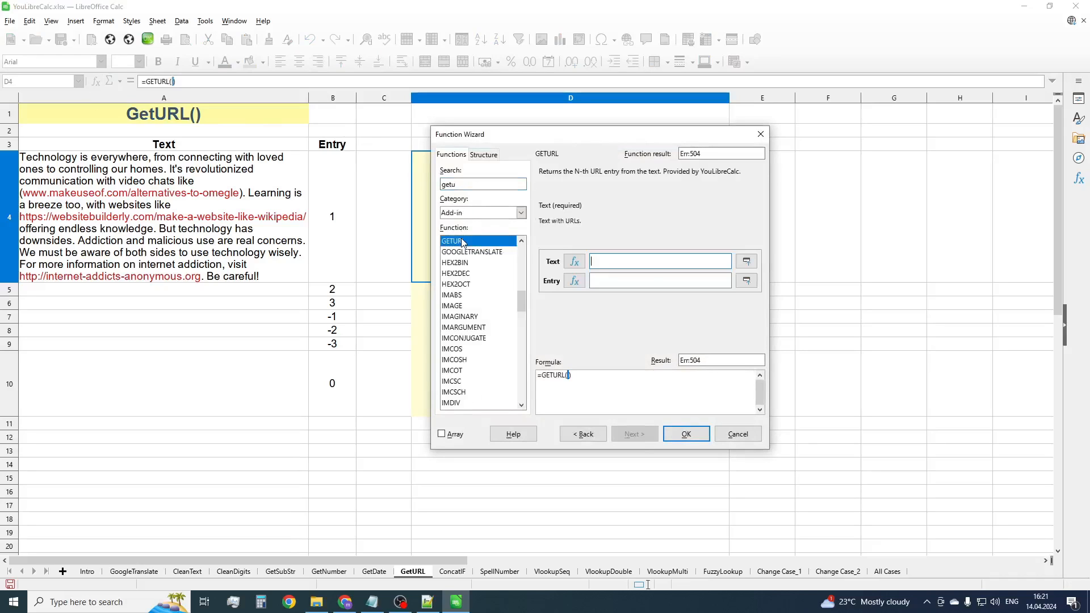
pyautogui.click(282, 216)
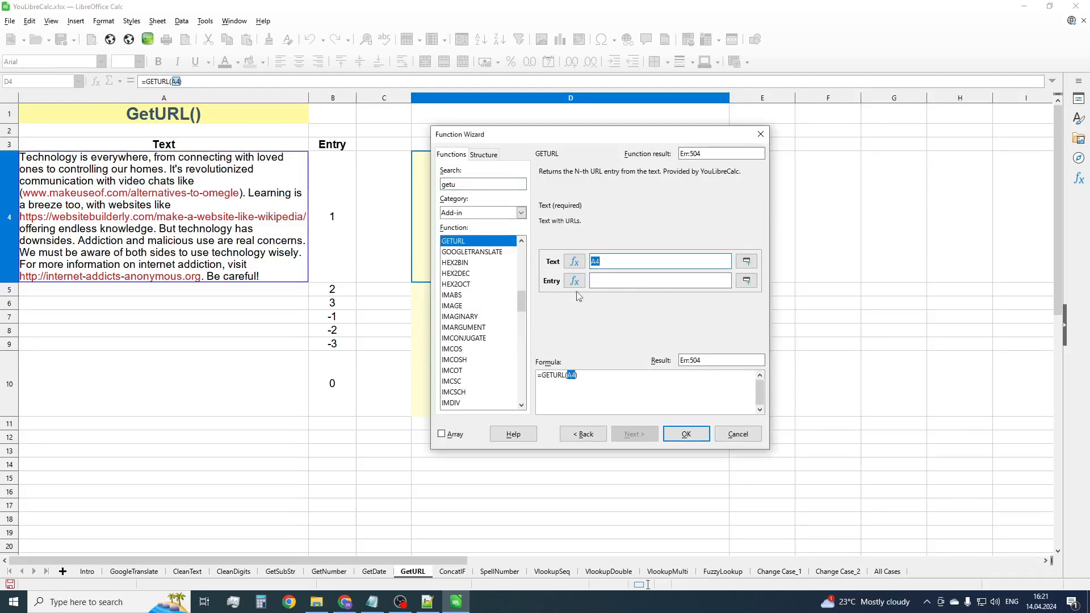
pyautogui.click(626, 282)
pyautogui.click(343, 221)
pyautogui.click(687, 435)
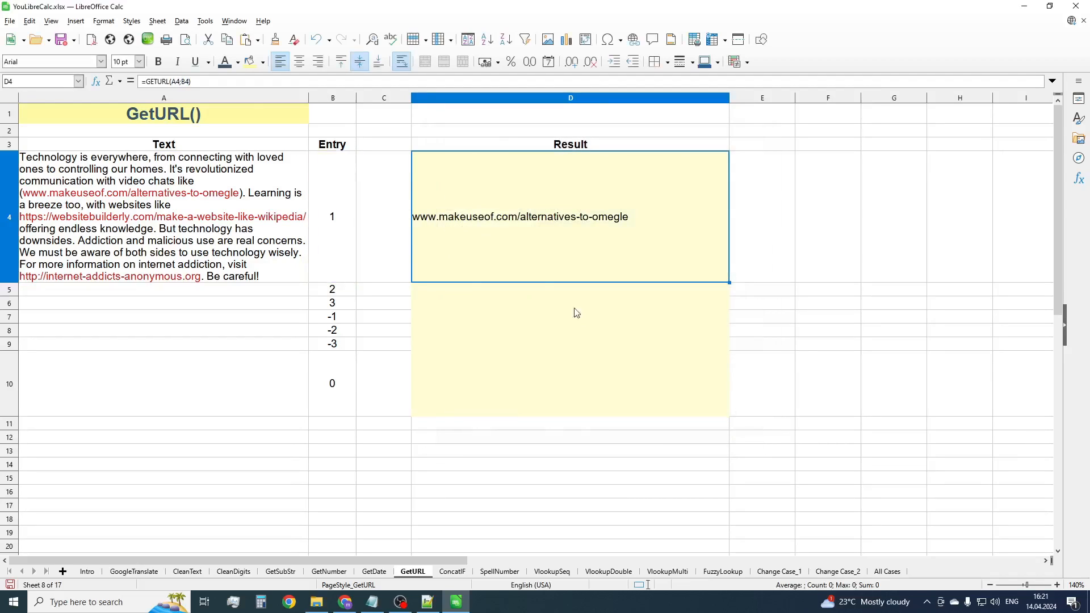
# Make the text reference in D4's GETURL formula absolute, as $A$4.
pyautogui.click(178, 82)
pyautogui.press('F4')
pyautogui.press('Return')
# Fill the GETURL formula down the Result column in stages, to D6, D9 and finally D10.
pyautogui.click(629, 248)
pyautogui.moveTo(729, 282); pyautogui.dragTo(730, 309)
pyautogui.click(637, 347)
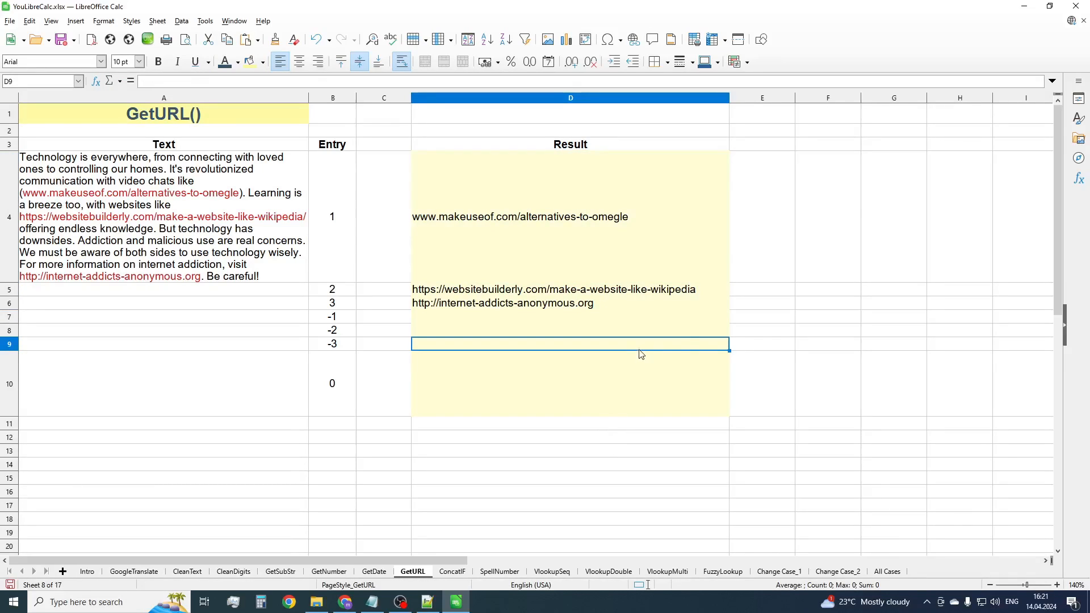
pyautogui.click(703, 330)
pyautogui.click(710, 307)
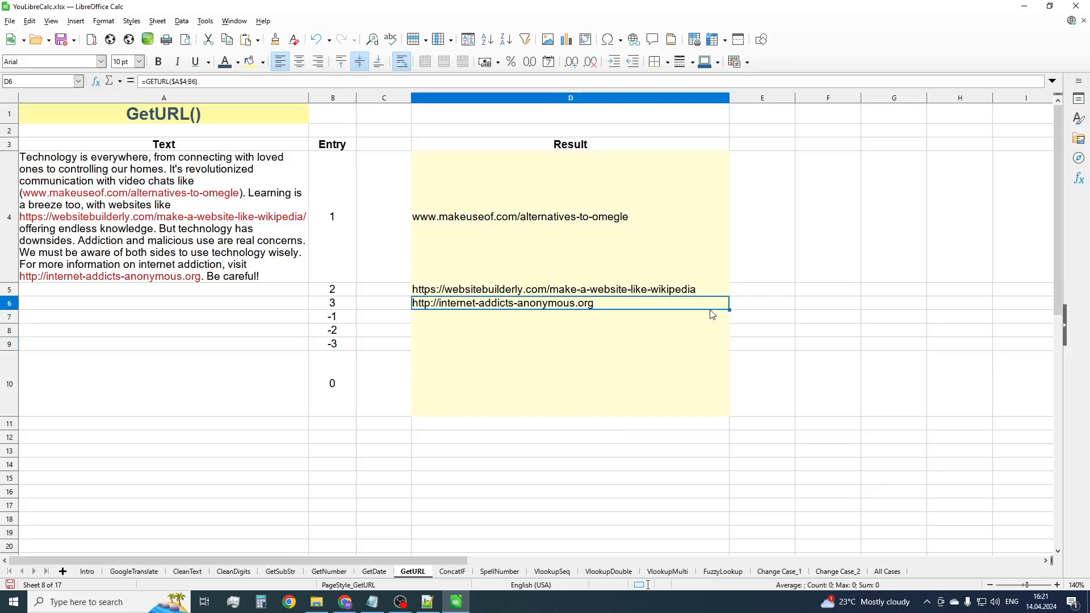
pyautogui.moveTo(730, 309); pyautogui.dragTo(730, 348)
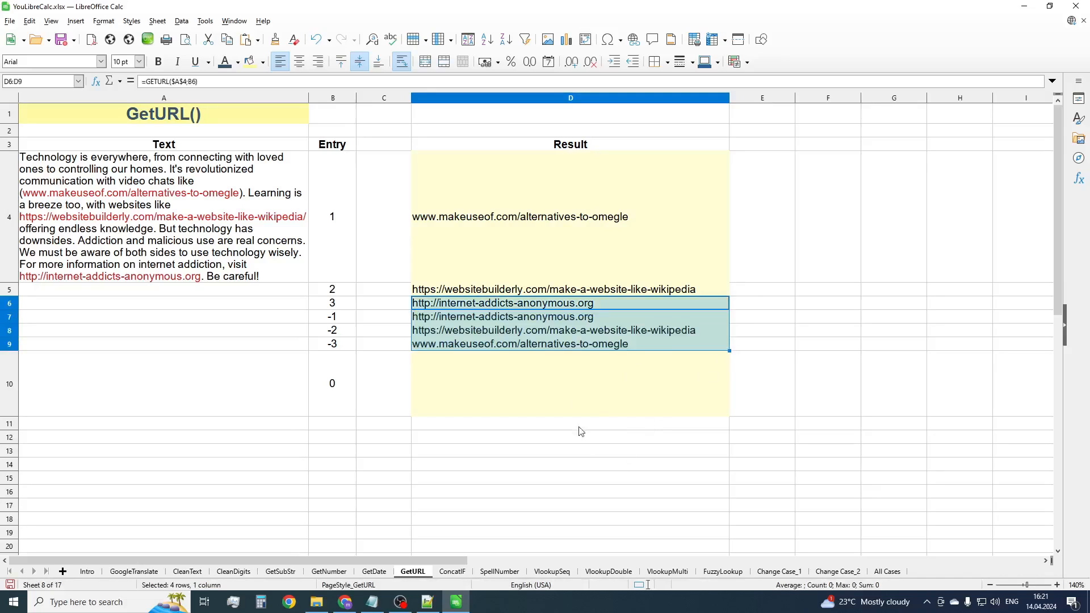
pyautogui.click(569, 391)
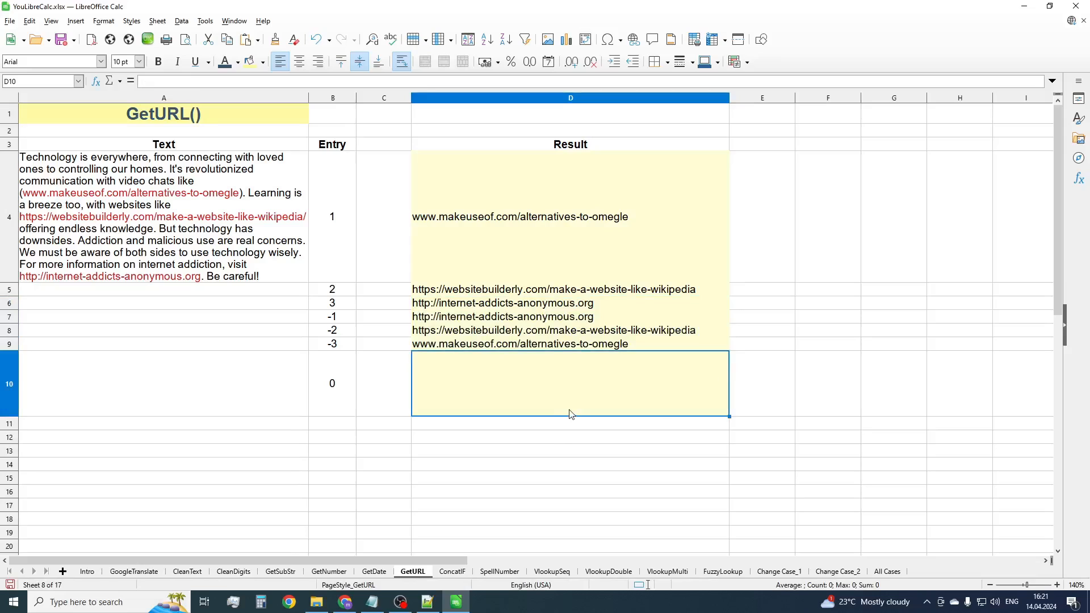
pyautogui.click(697, 345)
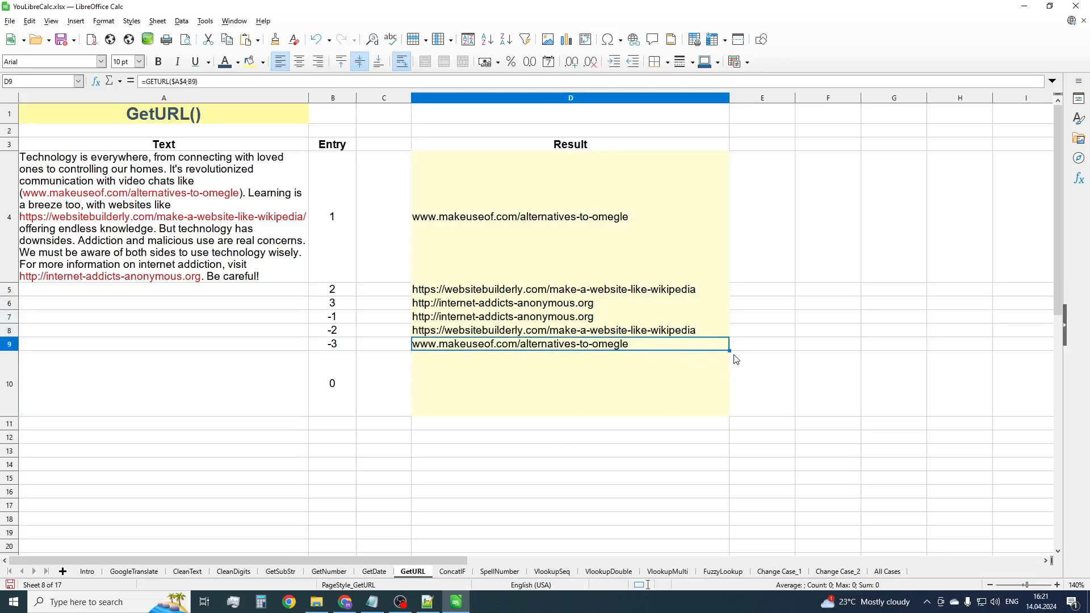
pyautogui.moveTo(731, 367); pyautogui.dragTo(729, 392)
pyautogui.click(568, 450)
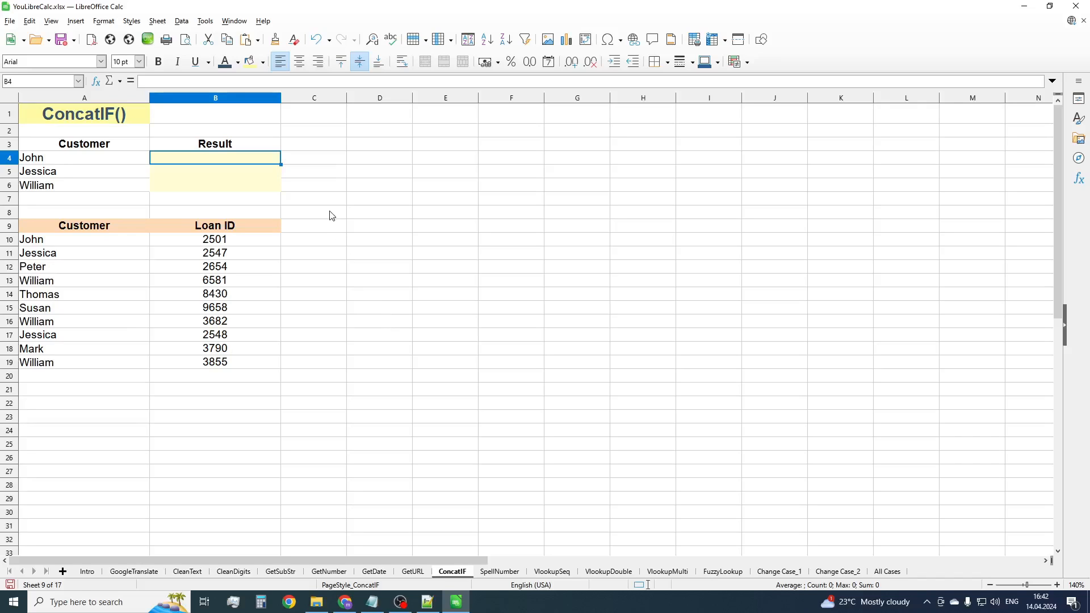
# On the ConcatIF sheet, insert CONCATIF in B4 with lookup value A4, lookup array A$10:A$19, return array B$10:B$19 and delimiter "; ".
pyautogui.click(98, 83)
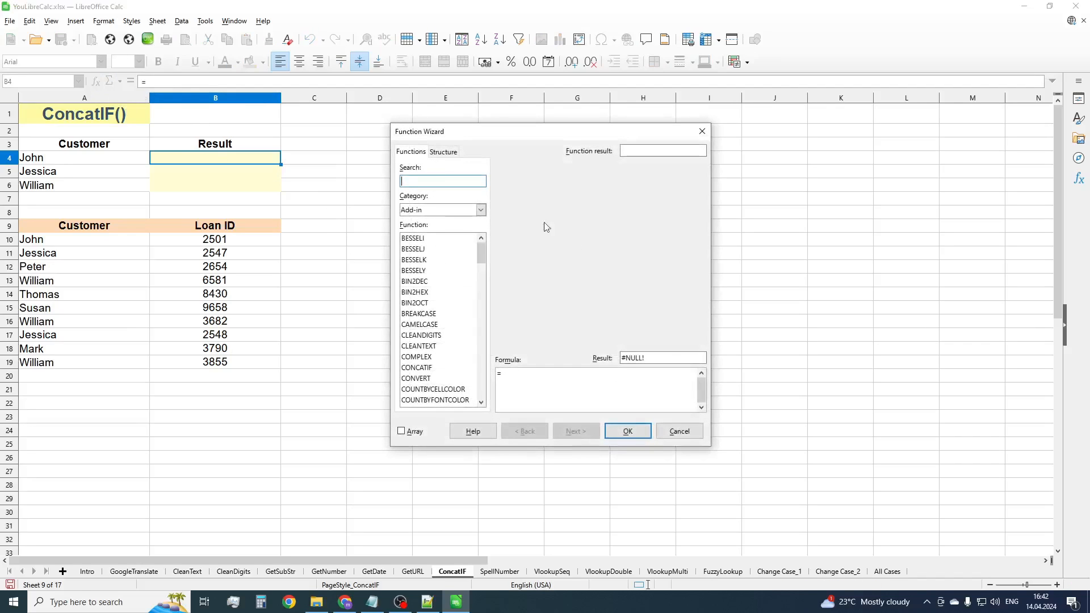
pyautogui.write('concat')
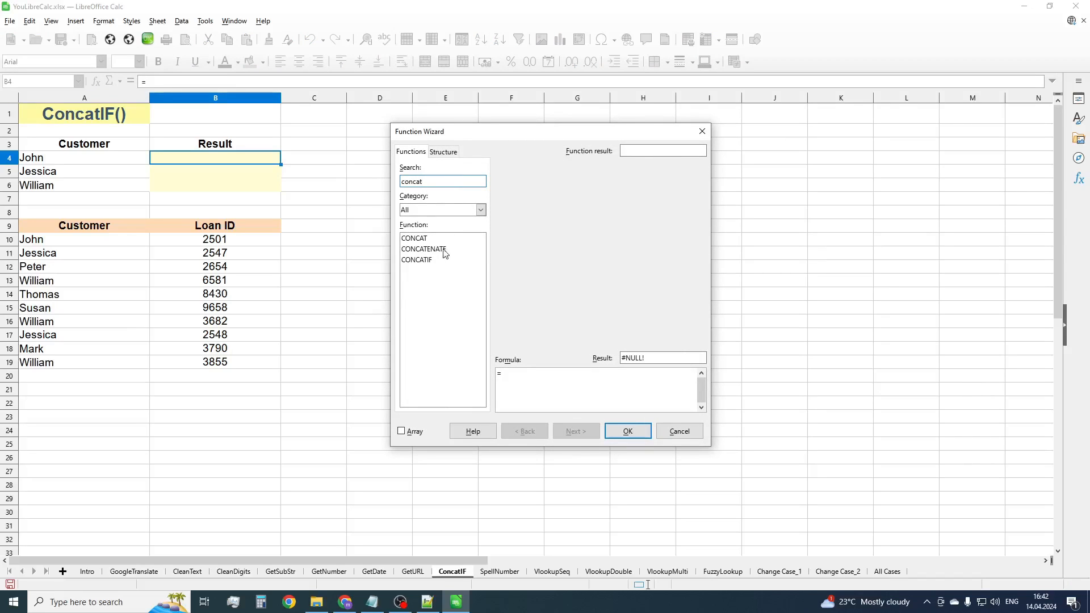
pyautogui.doubleClick(435, 260)
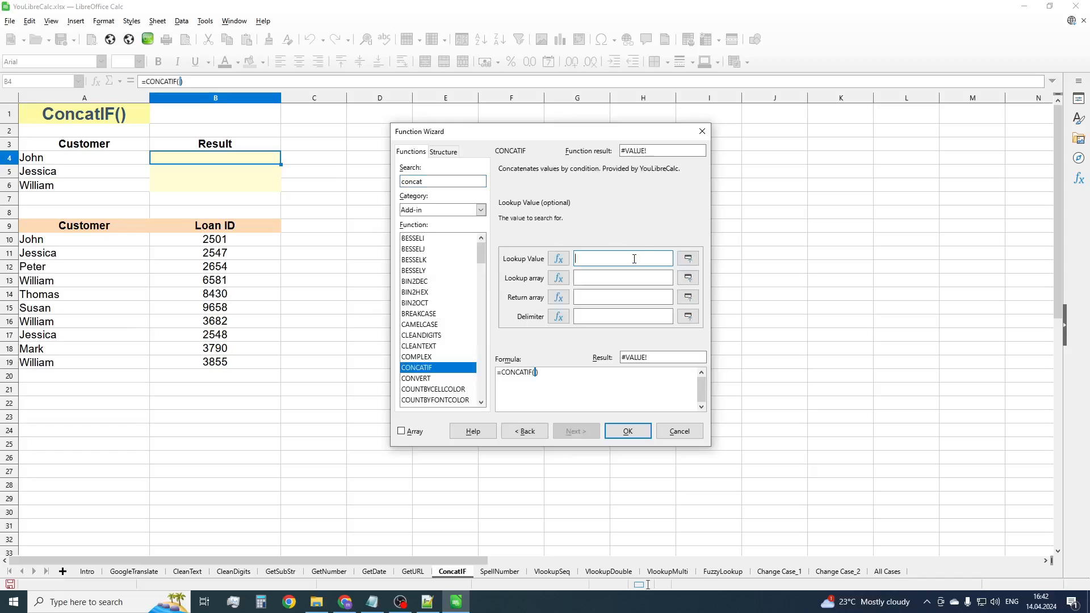
pyautogui.click(99, 161)
pyautogui.click(598, 277)
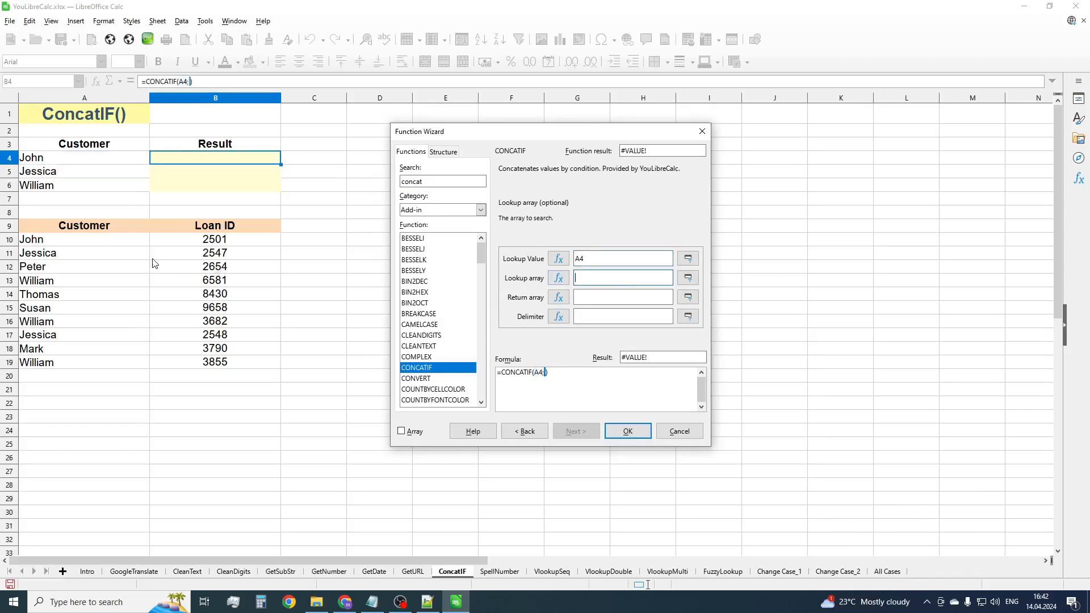
pyautogui.moveTo(111, 243); pyautogui.dragTo(132, 368)
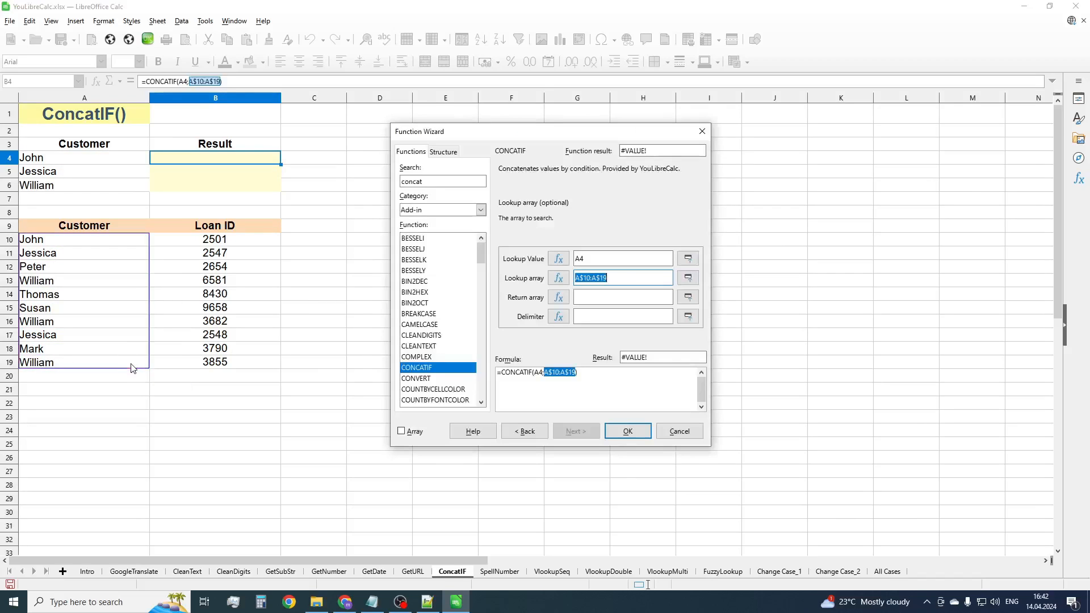
pyautogui.click(614, 299)
pyautogui.moveTo(229, 244); pyautogui.dragTo(246, 365)
pyautogui.click(623, 317)
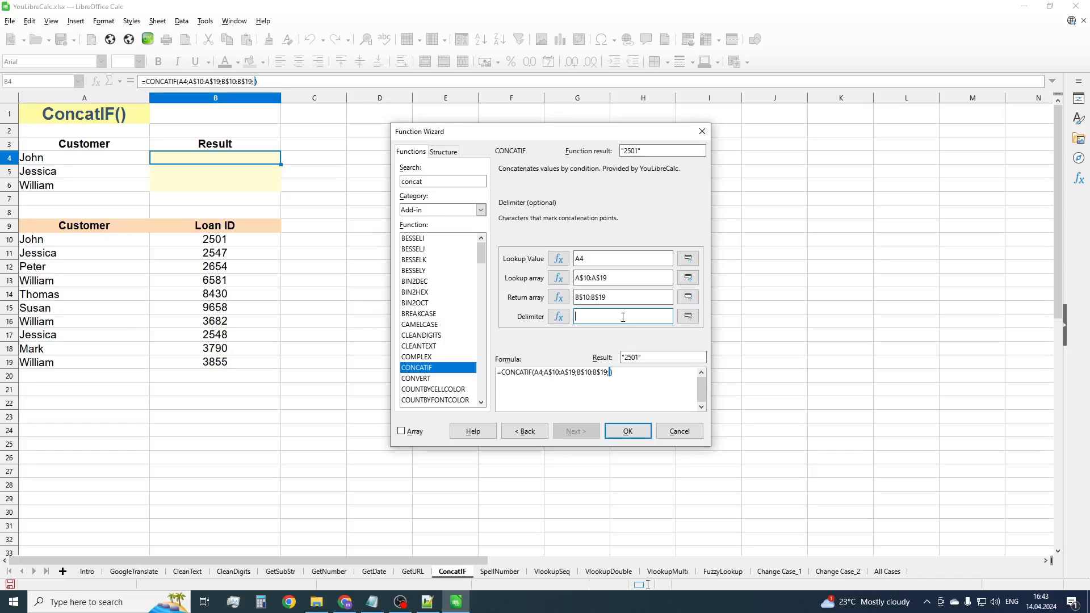
pyautogui.write('""')
pyautogui.write(';')
pyautogui.press('Return')
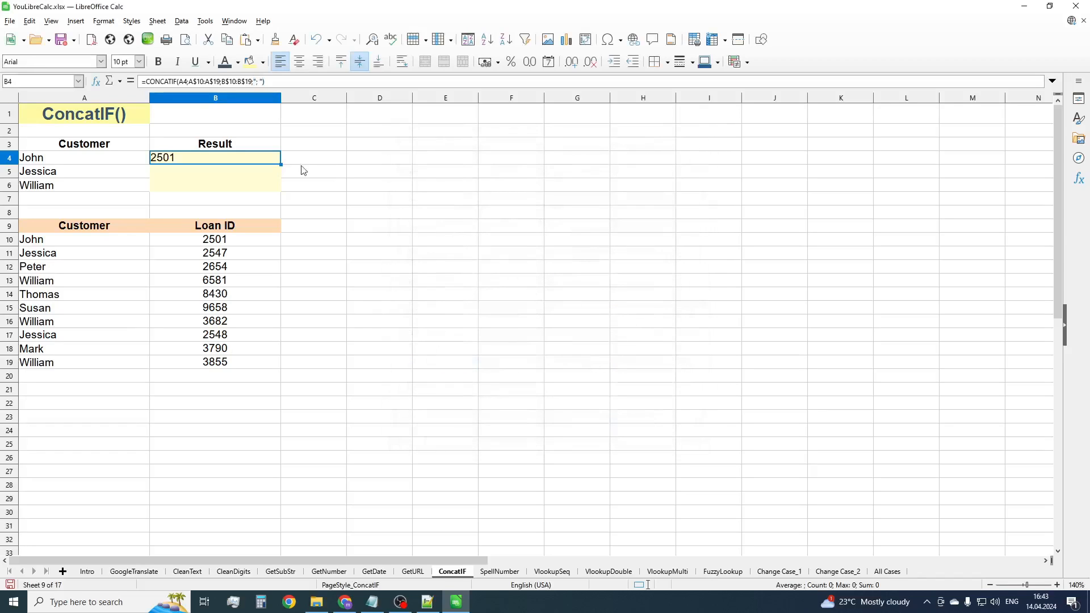
# Fill the CONCATIF formula down the Result column to B6.
pyautogui.moveTo(280, 164); pyautogui.dragTo(283, 188)
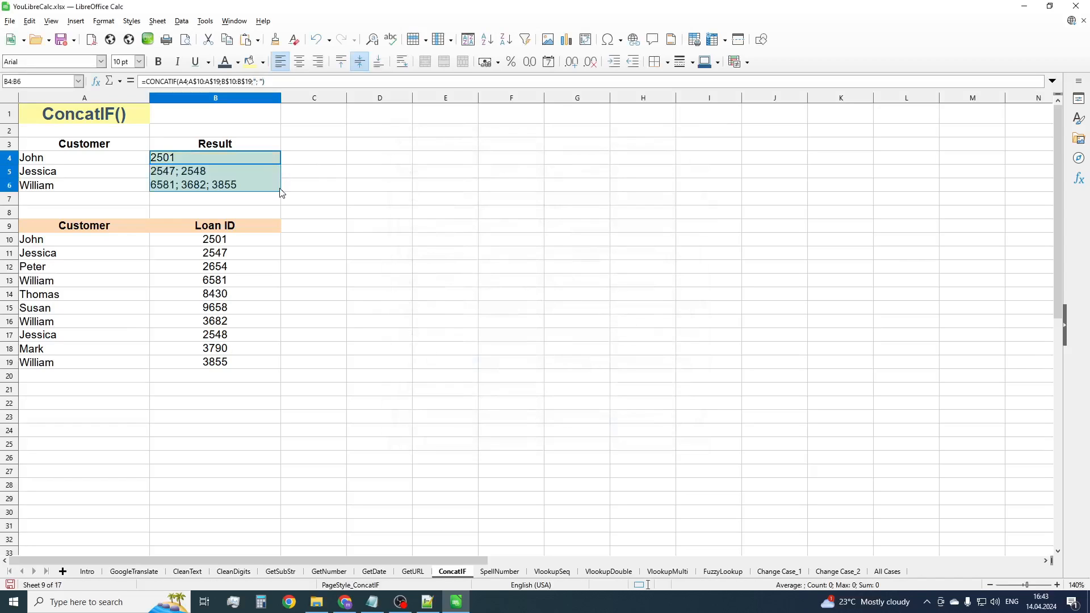
pyautogui.click(336, 241)
pyautogui.click(222, 392)
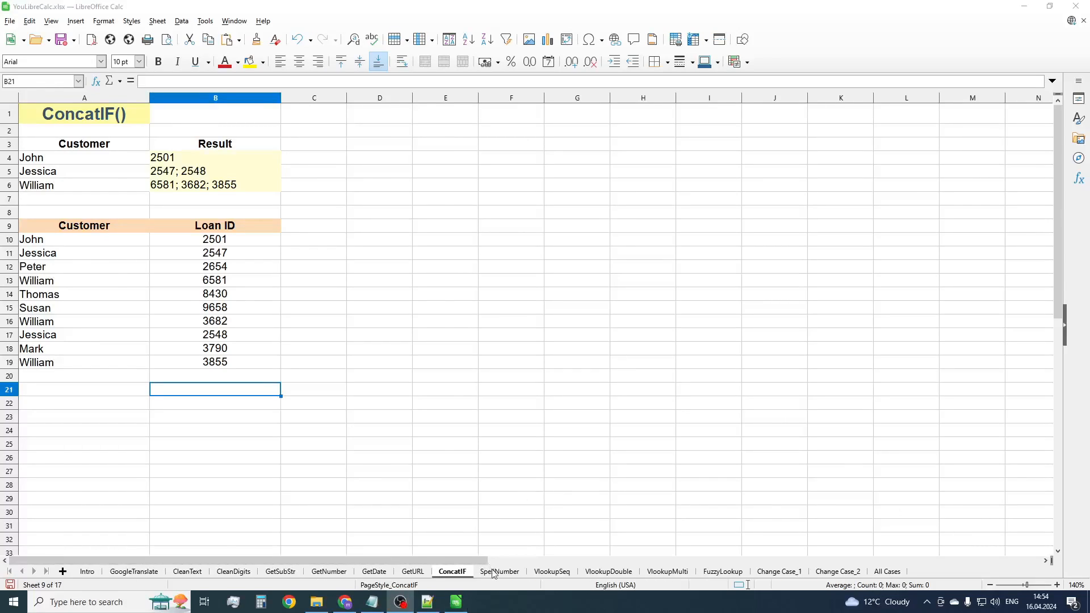
# On the SpellNumber sheet, insert the SPELLNUMBER function in I4 with only A4 as the amount.
pyautogui.click(489, 566)
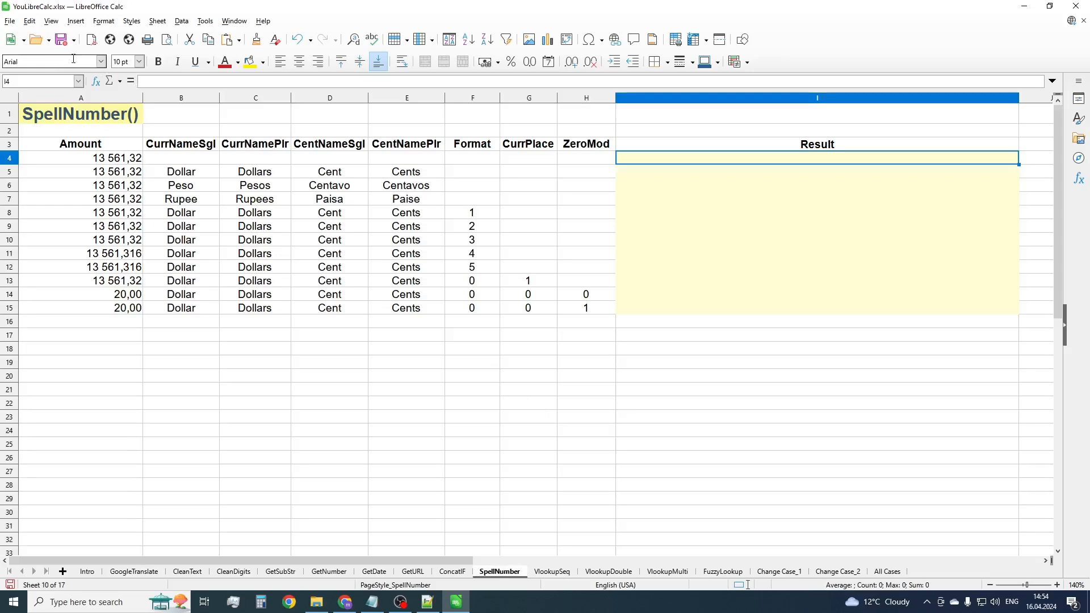
pyautogui.click(96, 82)
pyautogui.write('spell')
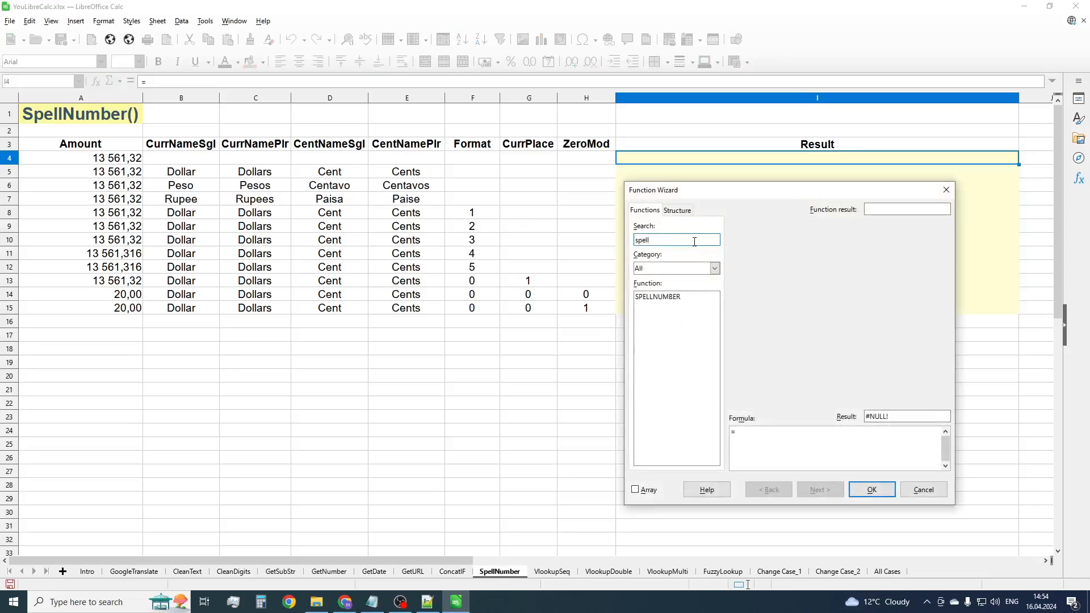
pyautogui.click(651, 296)
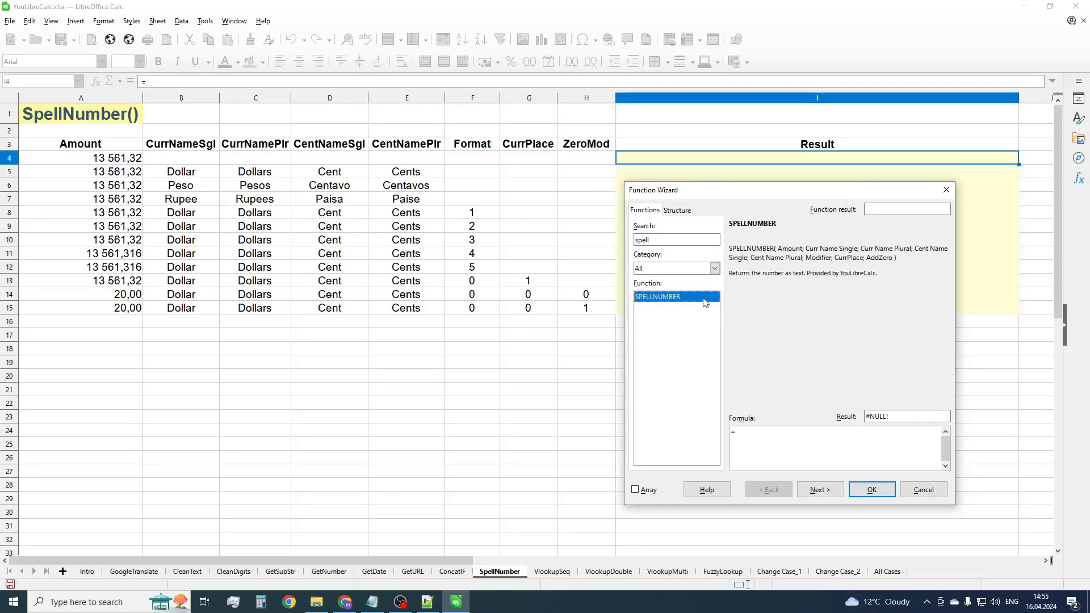
pyautogui.doubleClick(704, 302)
pyautogui.click(120, 161)
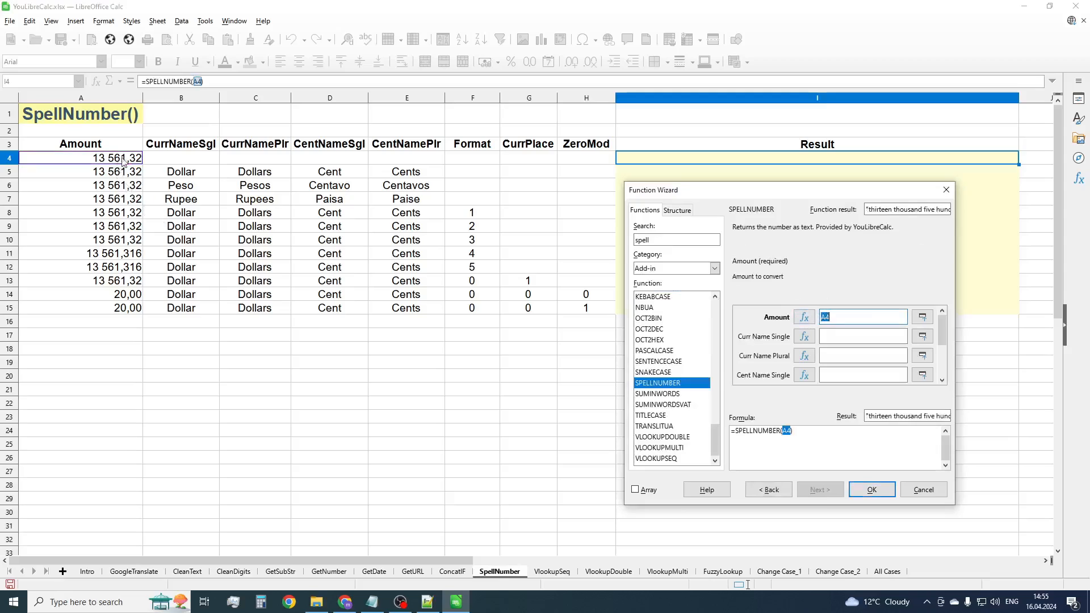
pyautogui.click(872, 489)
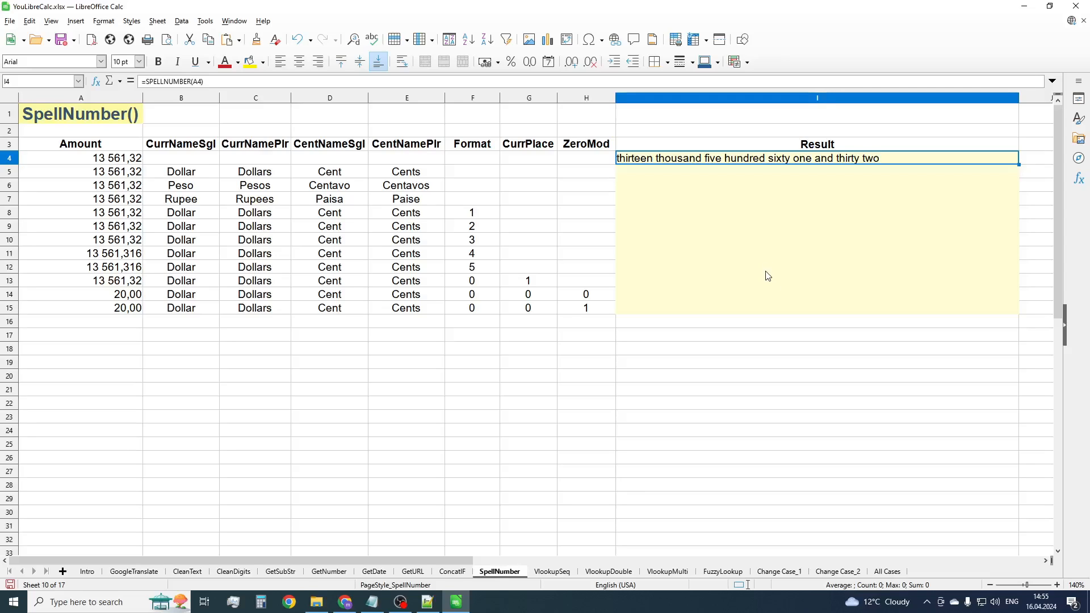
# Fill the SPELLNUMBER formula down to I5 and add B5, C5, D5 and E5 as its singular and plural currency and cent names.
pyautogui.moveTo(1019, 168); pyautogui.dragTo(1014, 176)
pyautogui.click(694, 173)
pyautogui.click(95, 81)
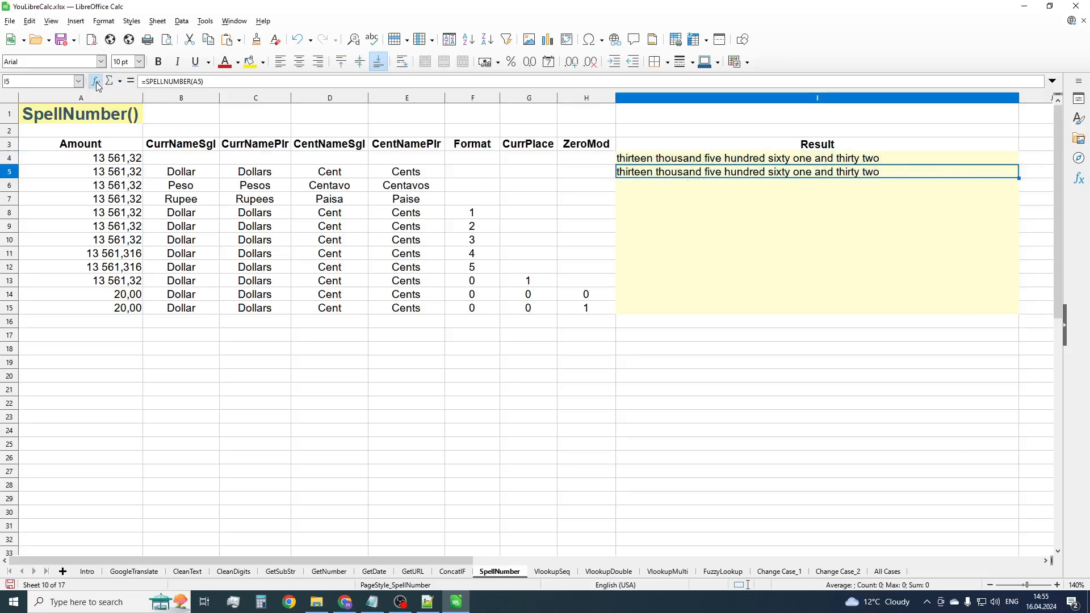
pyautogui.click(181, 172)
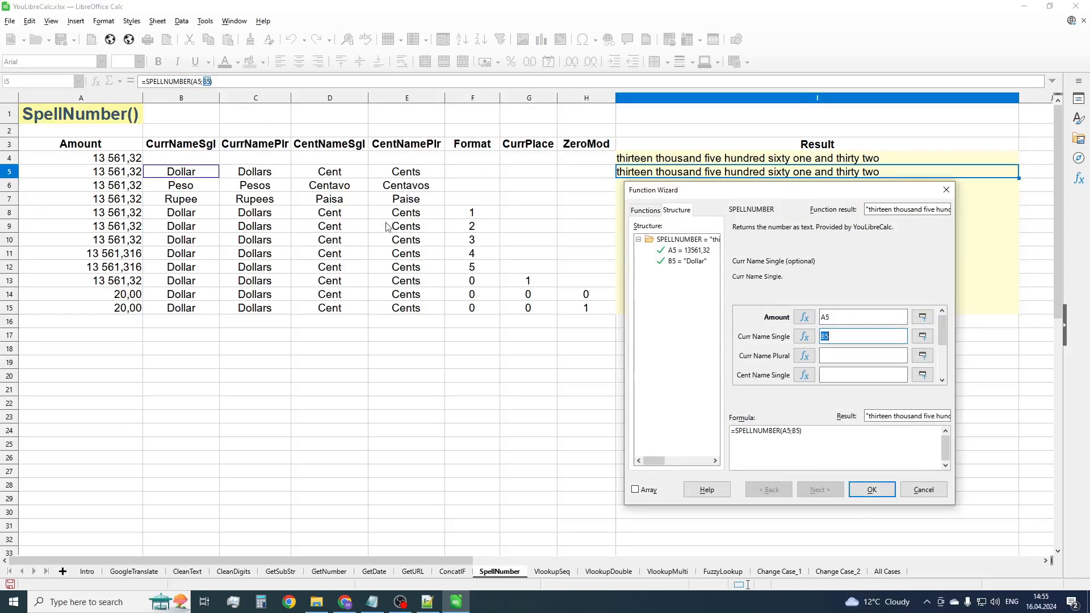
pyautogui.click(844, 357)
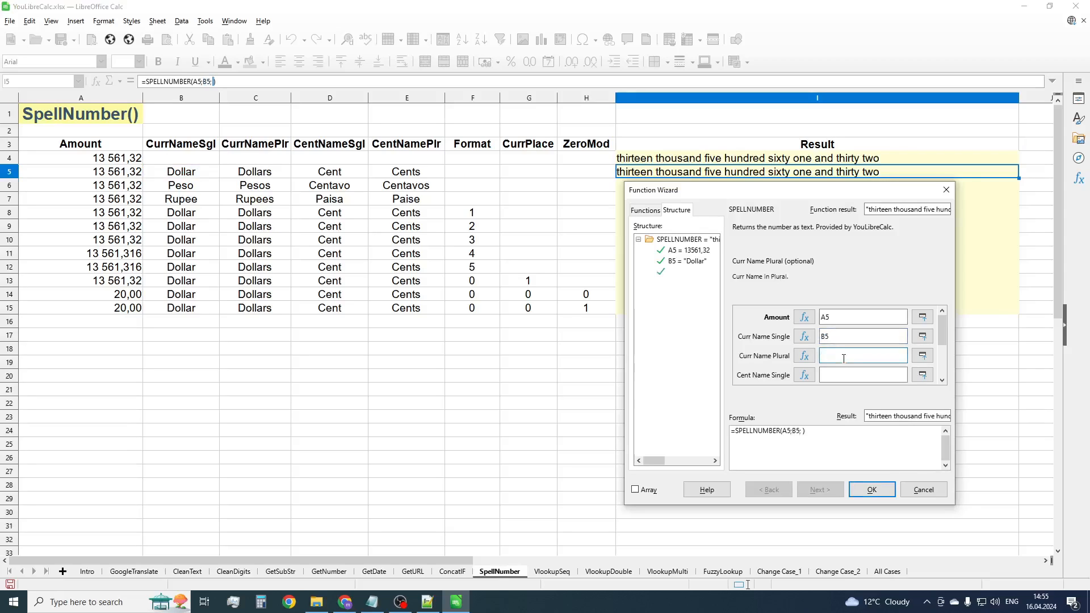
pyautogui.click(238, 177)
pyautogui.press('Tab')
pyautogui.click(351, 175)
pyautogui.press('Tab')
pyautogui.click(410, 175)
pyautogui.click(857, 485)
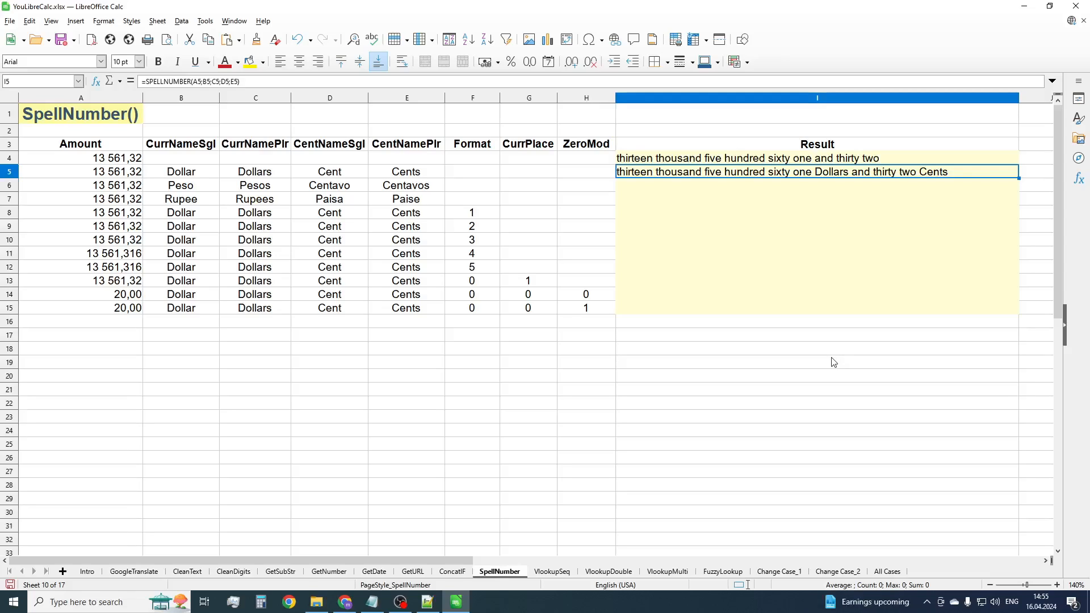
# Fill the SPELLNUMBER formula down from I5 to I8 and add F8 as the Modifier argument in I8.
pyautogui.moveTo(1018, 180); pyautogui.dragTo(1019, 202)
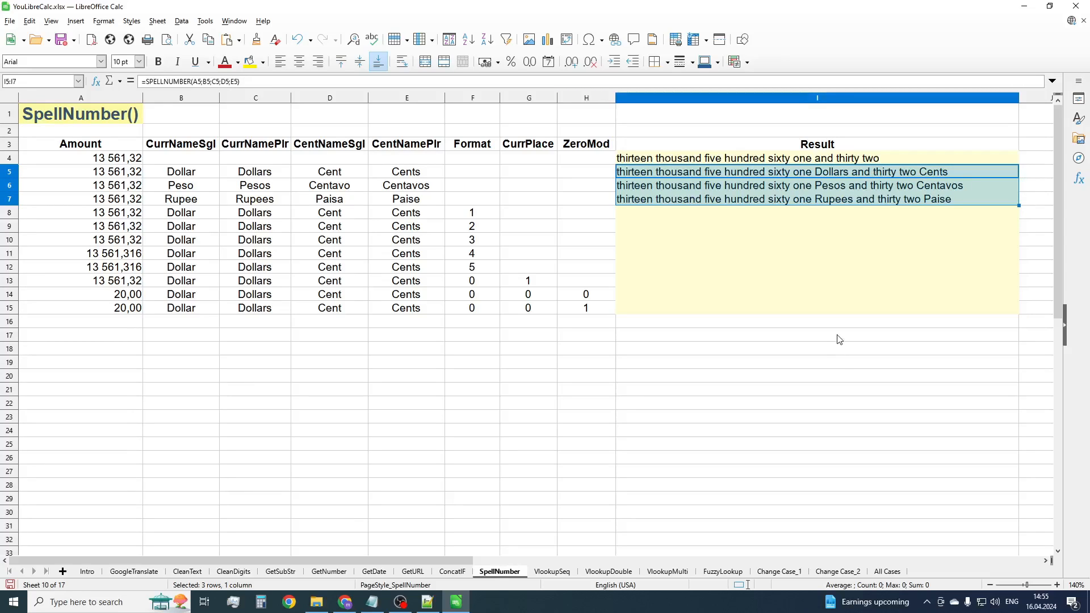
pyautogui.click(801, 204)
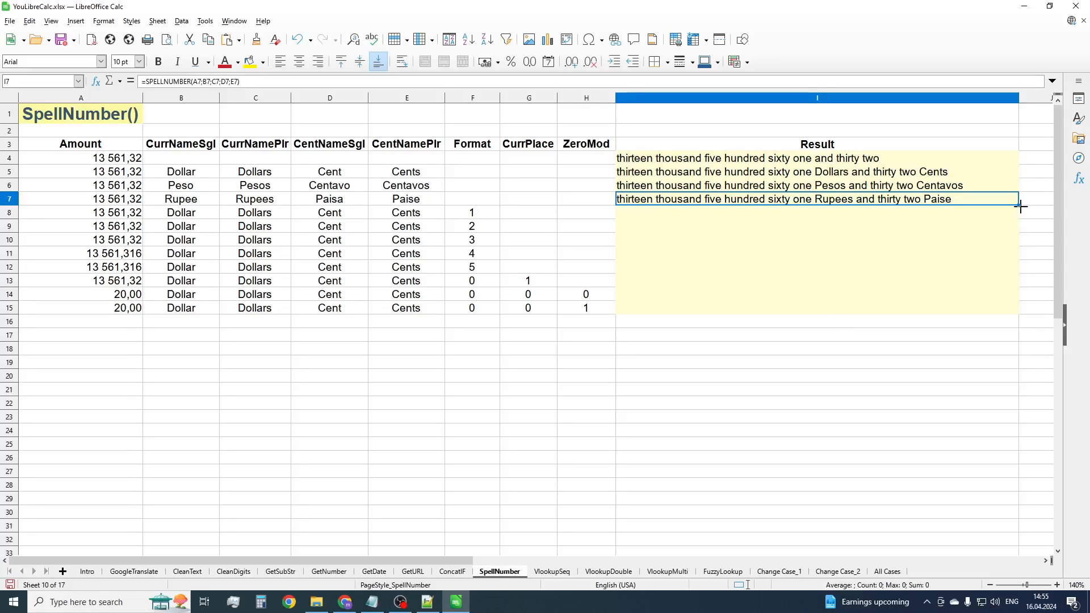
pyautogui.moveTo(1019, 205); pyautogui.dragTo(1017, 221)
pyautogui.click(965, 216)
pyautogui.click(96, 81)
pyautogui.click(886, 336)
pyautogui.click(472, 213)
pyautogui.click(872, 489)
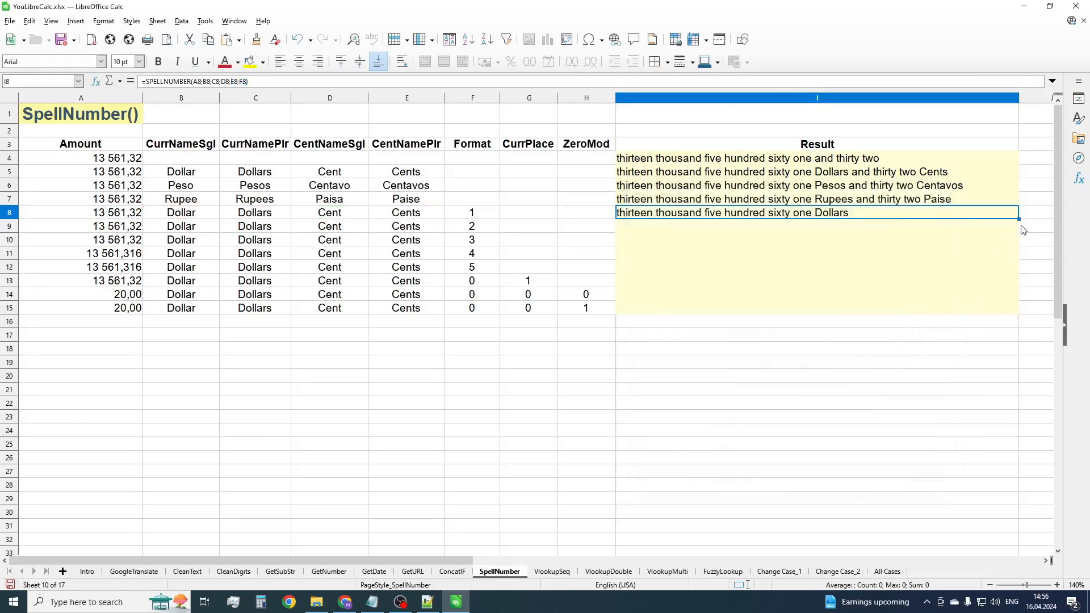
# Fill the SPELLNUMBER formula from I8 down to I13 and add G13 as the CurrPlace argument in I13.
pyautogui.moveTo(1019, 219); pyautogui.dragTo(1014, 271)
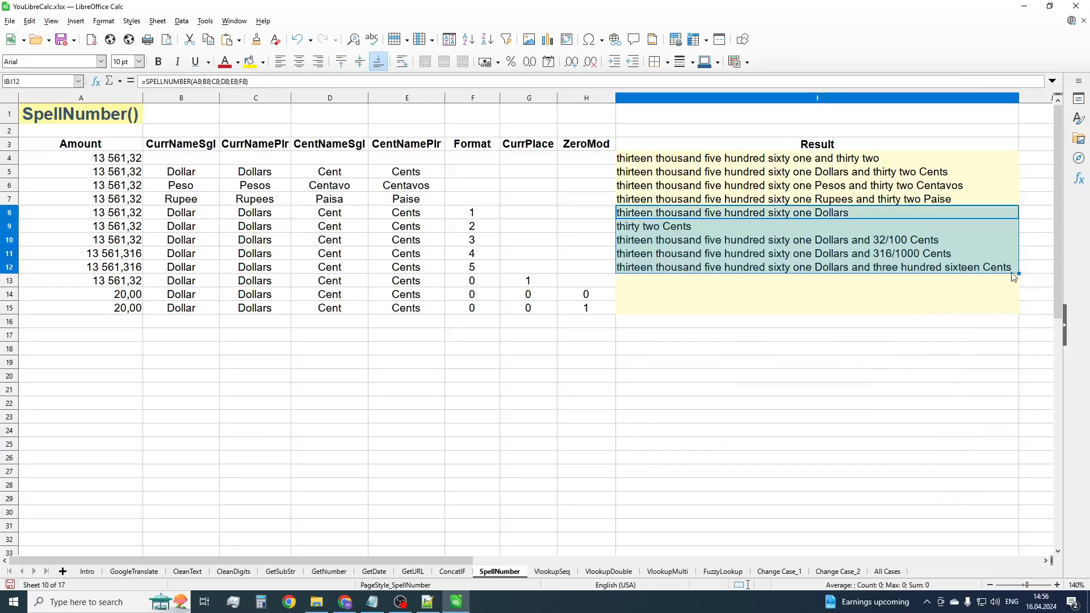
pyautogui.click(802, 362)
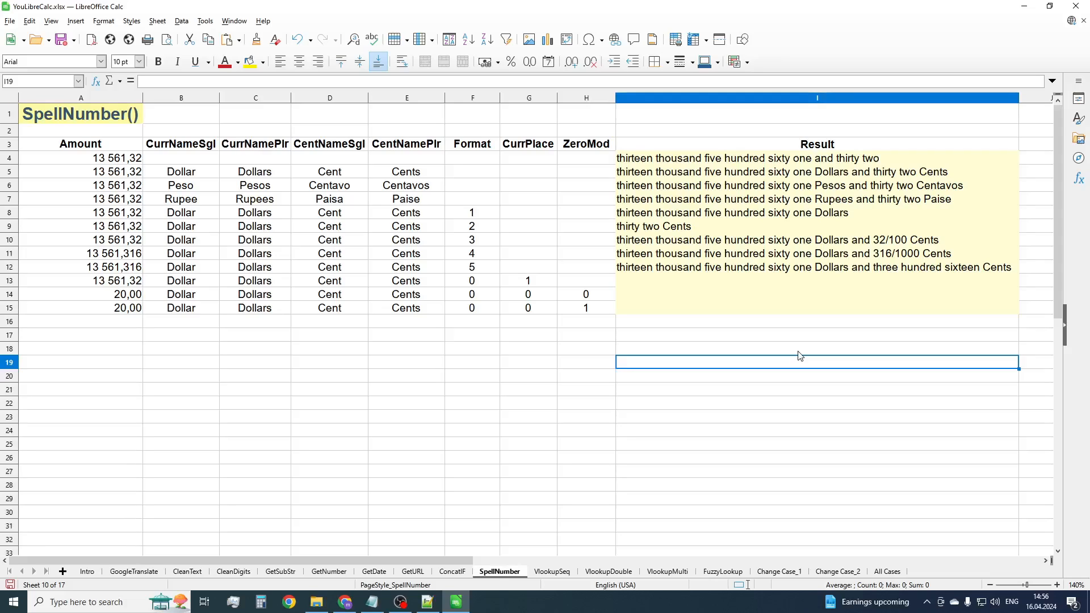
pyautogui.click(900, 269)
pyautogui.moveTo(1019, 277); pyautogui.dragTo(1019, 287)
pyautogui.click(1017, 284)
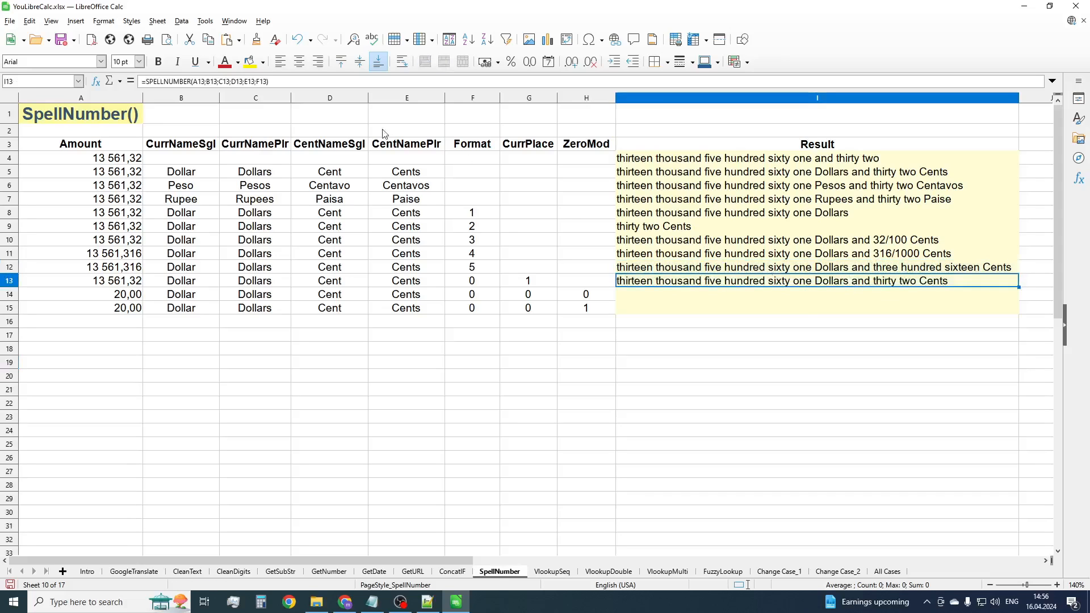
pyautogui.click(95, 81)
pyautogui.click(876, 360)
pyautogui.click(534, 281)
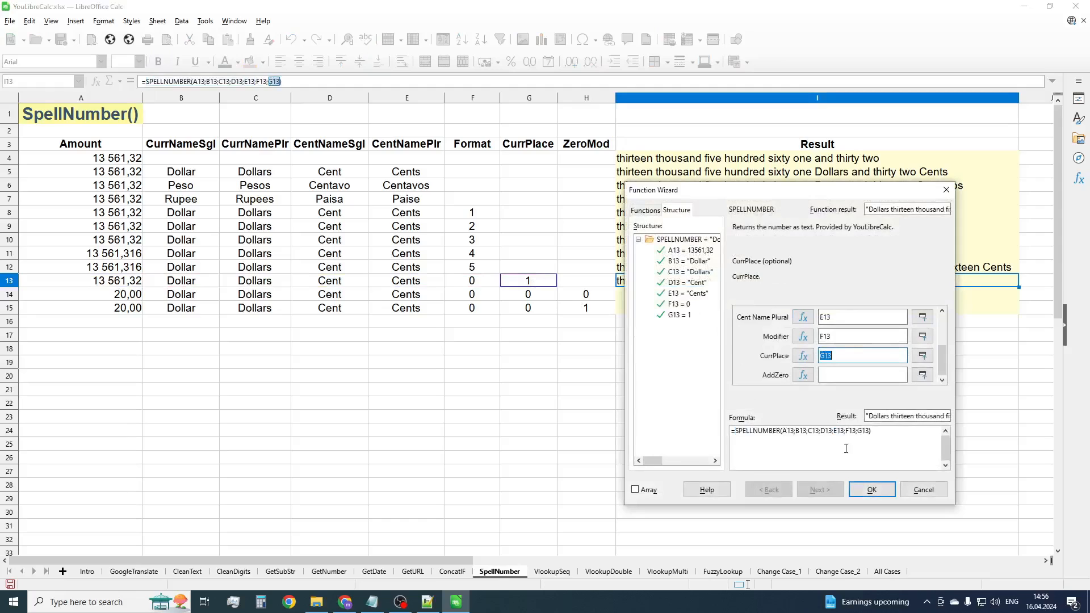
pyautogui.click(871, 488)
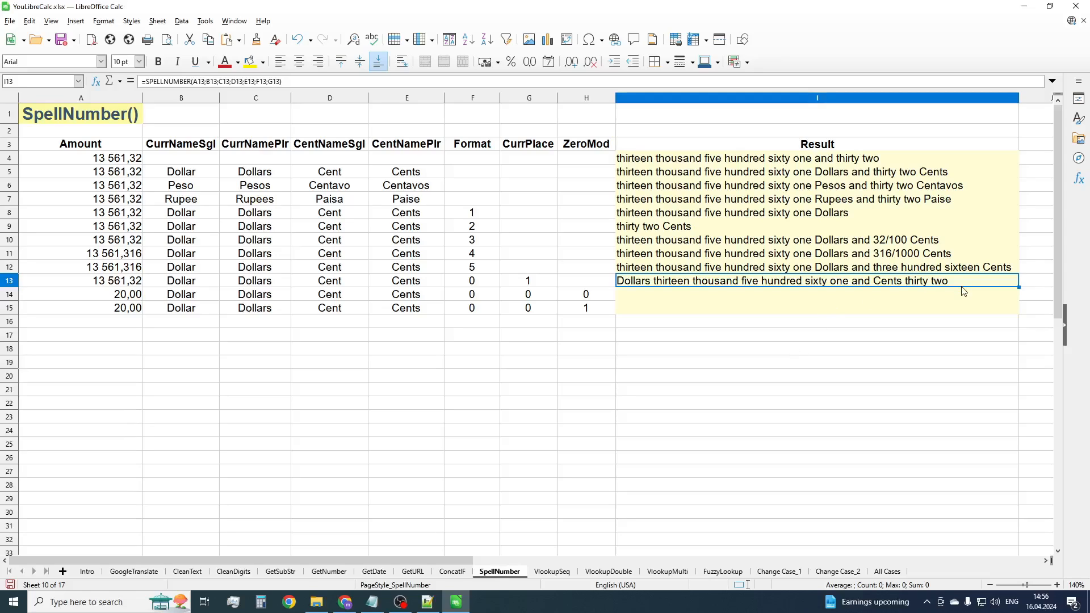
# Fill the SPELLNUMBER formula from I13 down to I15 and add H15 as the AddZero argument in I15.
pyautogui.moveTo(1017, 290); pyautogui.dragTo(1010, 310)
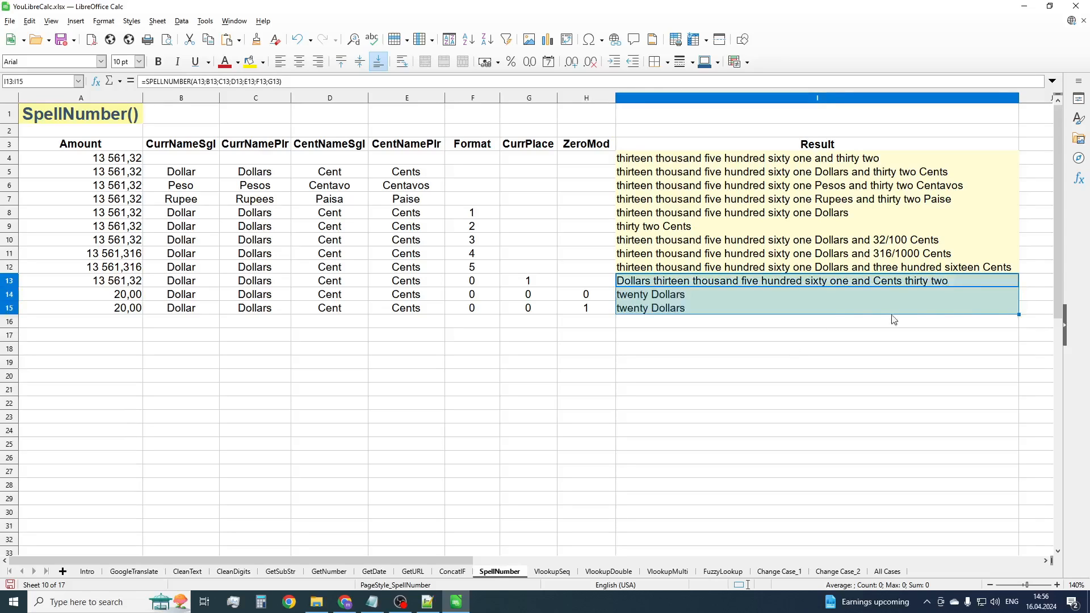
pyautogui.click(95, 81)
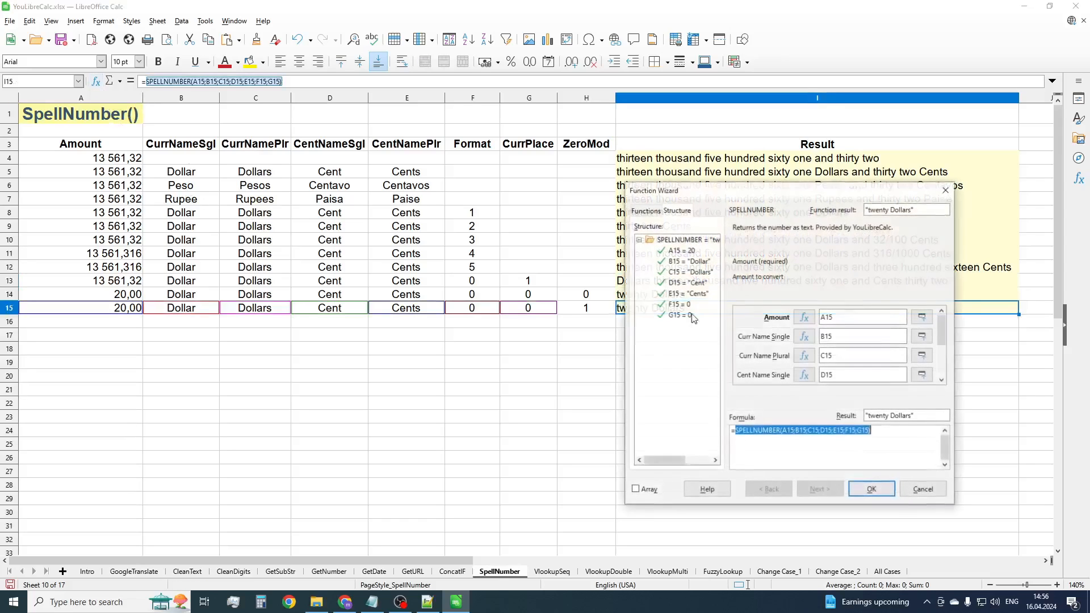
pyautogui.scroll(-3, 830, 358)
pyautogui.click(839, 375)
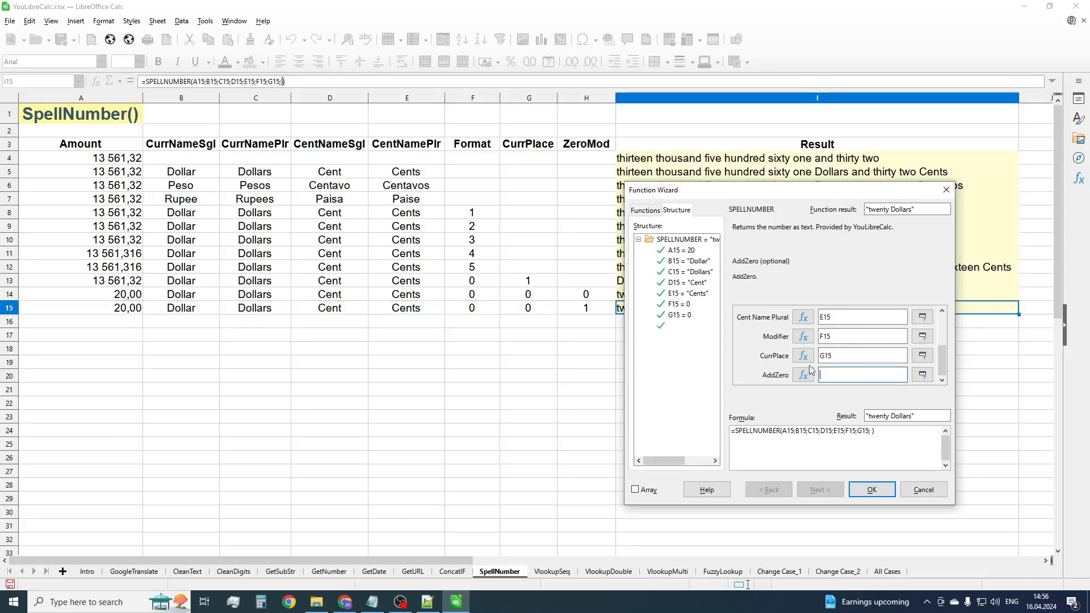
pyautogui.click(596, 310)
pyautogui.click(871, 490)
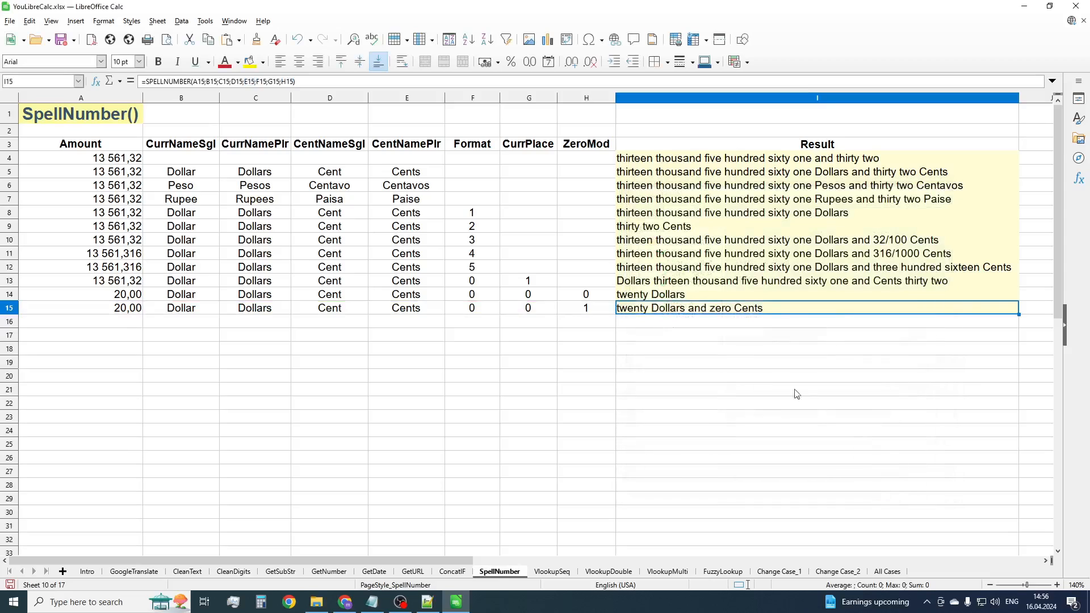
pyautogui.click(708, 338)
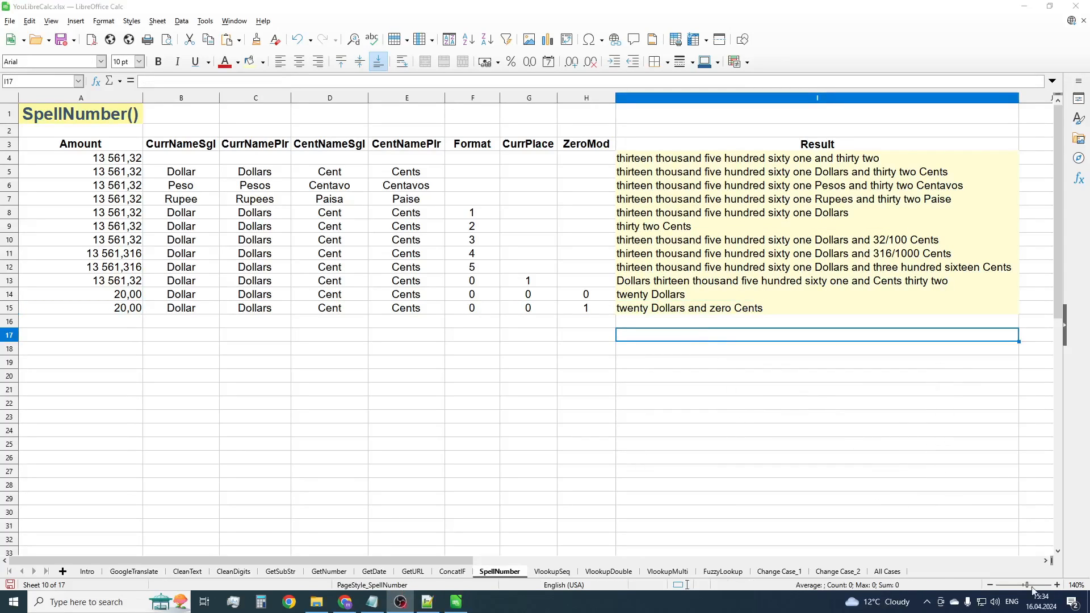
# On the VlookupSeq sheet, examine the Customer and Loan ID table in O15:P25 and the lookup values in O4:O6.
pyautogui.click(558, 572)
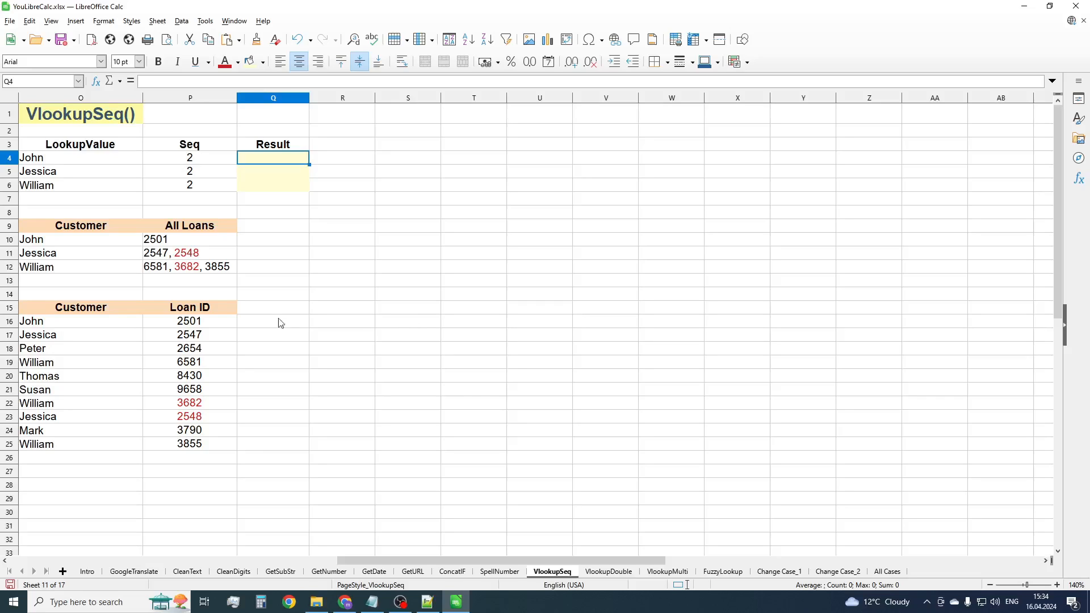
pyautogui.moveTo(114, 309); pyautogui.dragTo(185, 443)
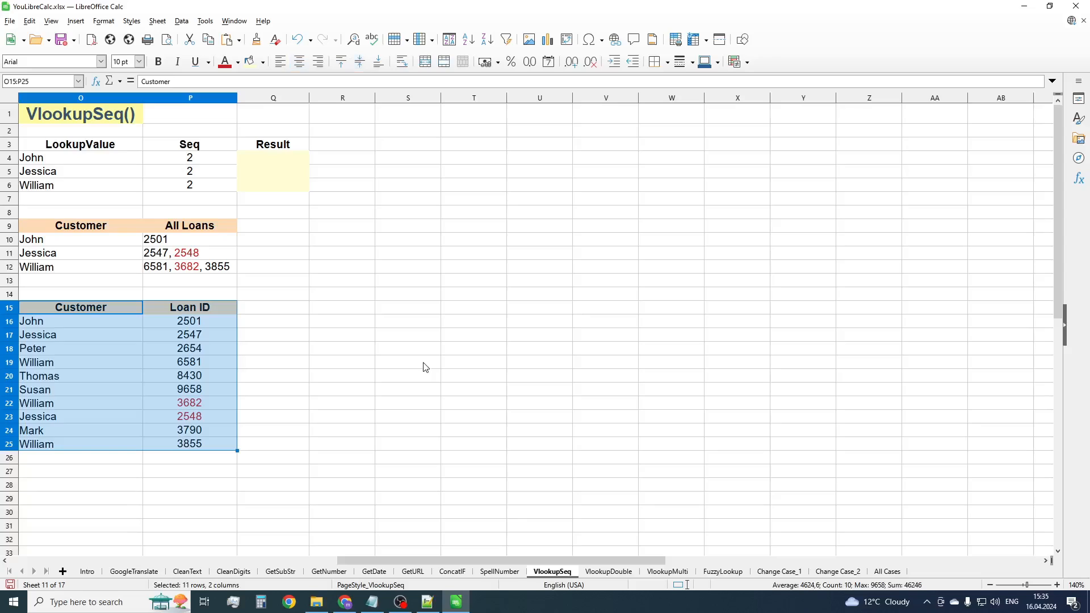
pyautogui.moveTo(114, 159); pyautogui.dragTo(118, 188)
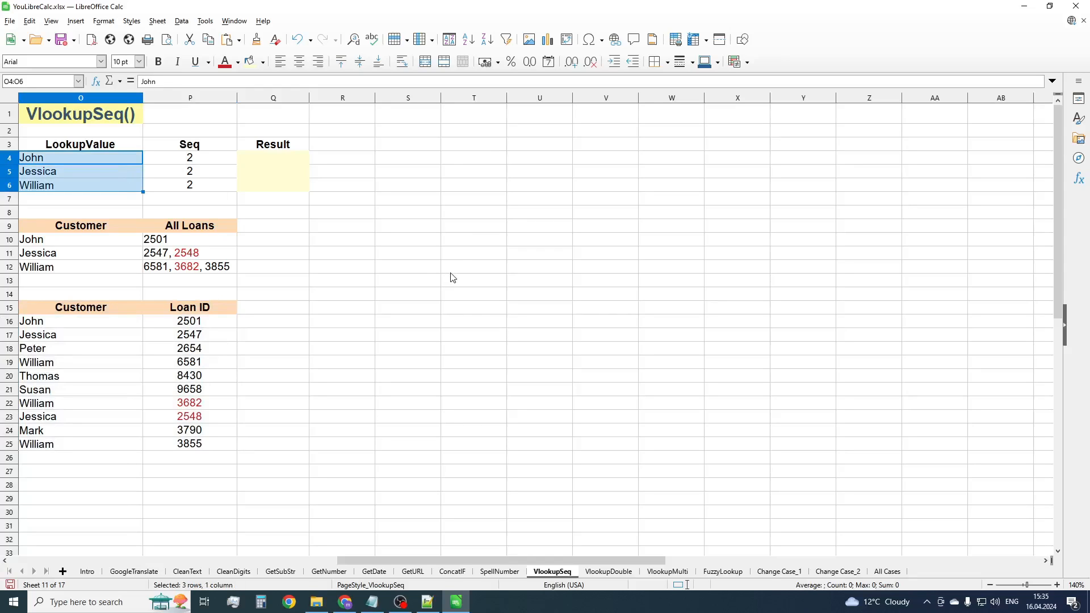
# Start a VLOOKUPSEQ function in Q4 with lookup value O4 and lookup array O$16:O$25.
pyautogui.click(275, 160)
pyautogui.click(98, 82)
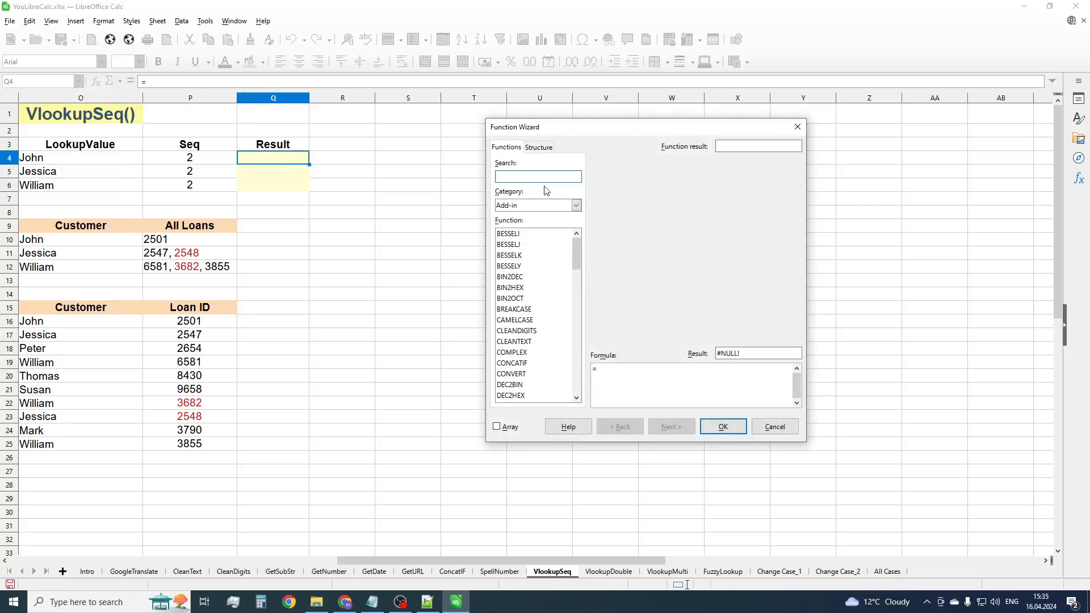
pyautogui.write('vl')
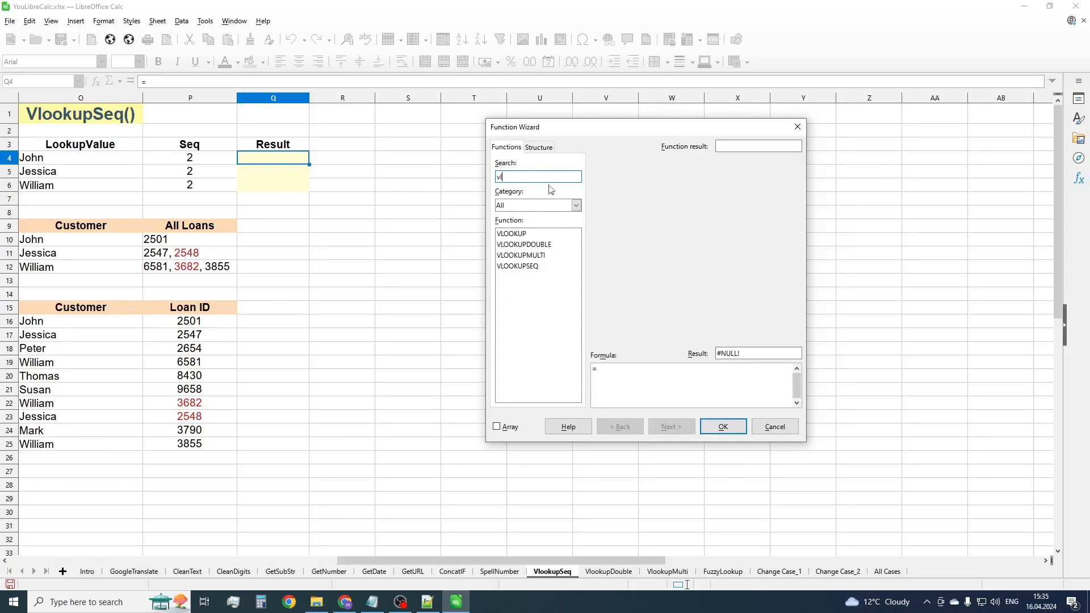
pyautogui.doubleClick(529, 266)
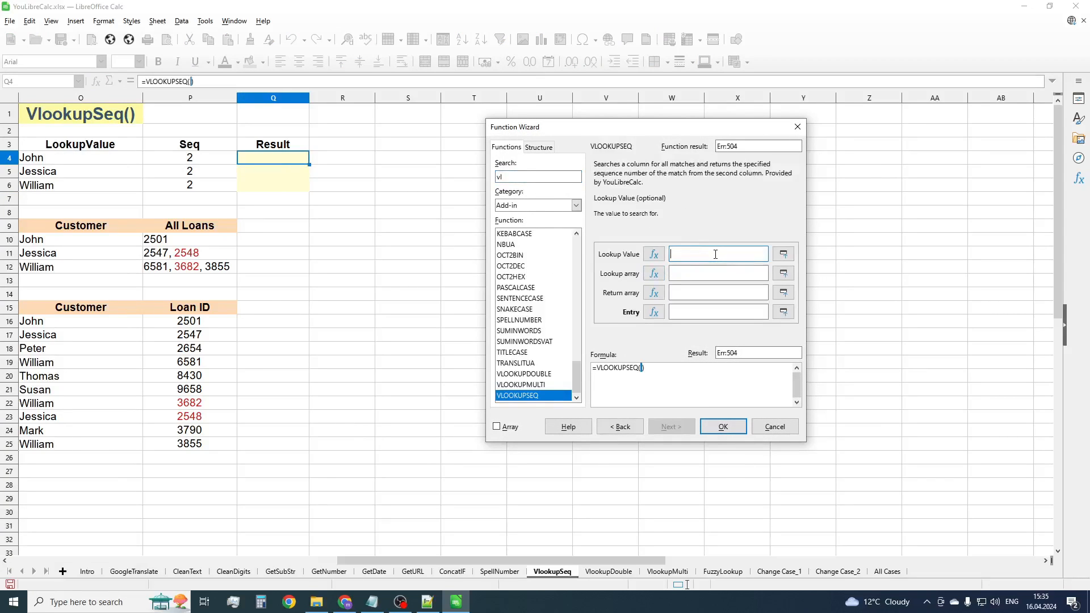
pyautogui.click(107, 160)
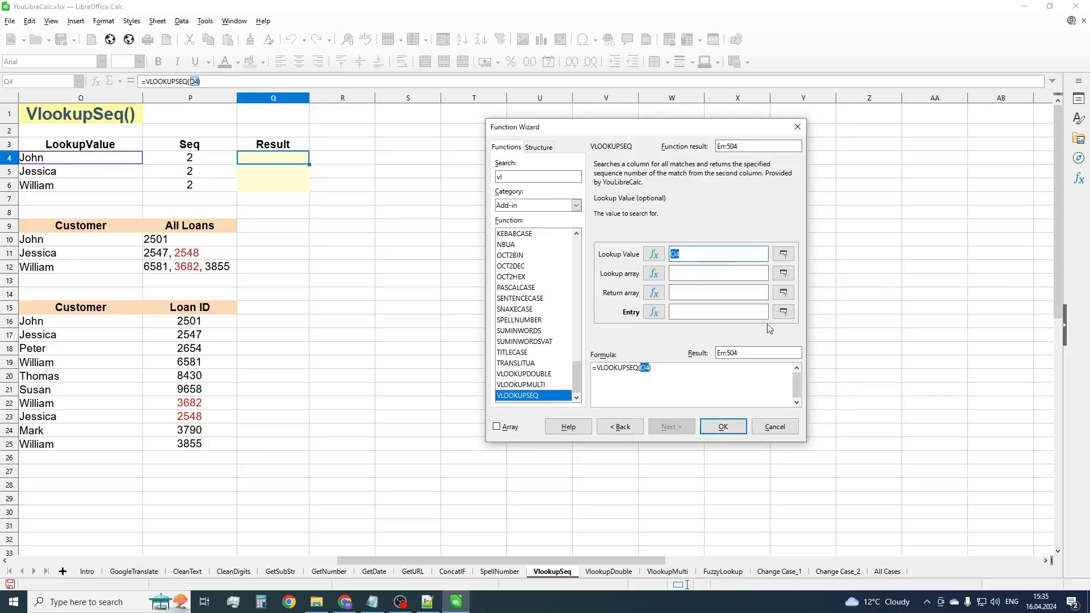
pyautogui.click(708, 274)
pyautogui.moveTo(125, 324); pyautogui.dragTo(121, 451)
# Complete VLOOKUPSEQ with return array P$16:P$25 and entry P4, and fill the formula down to Q6.
pyautogui.click(701, 293)
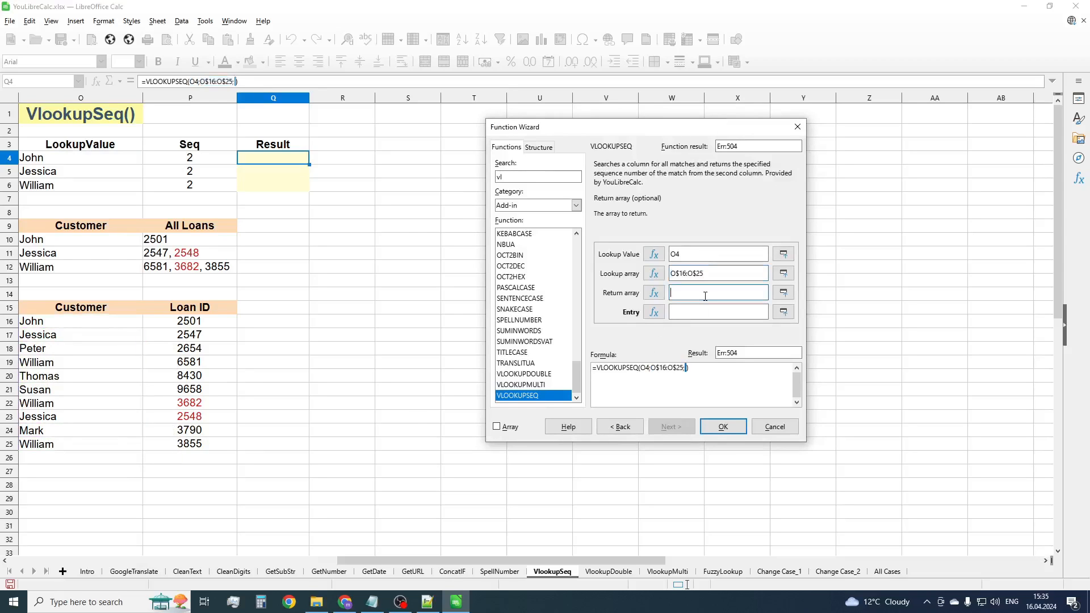
pyautogui.click(214, 322)
pyautogui.moveTo(214, 322); pyautogui.dragTo(216, 444)
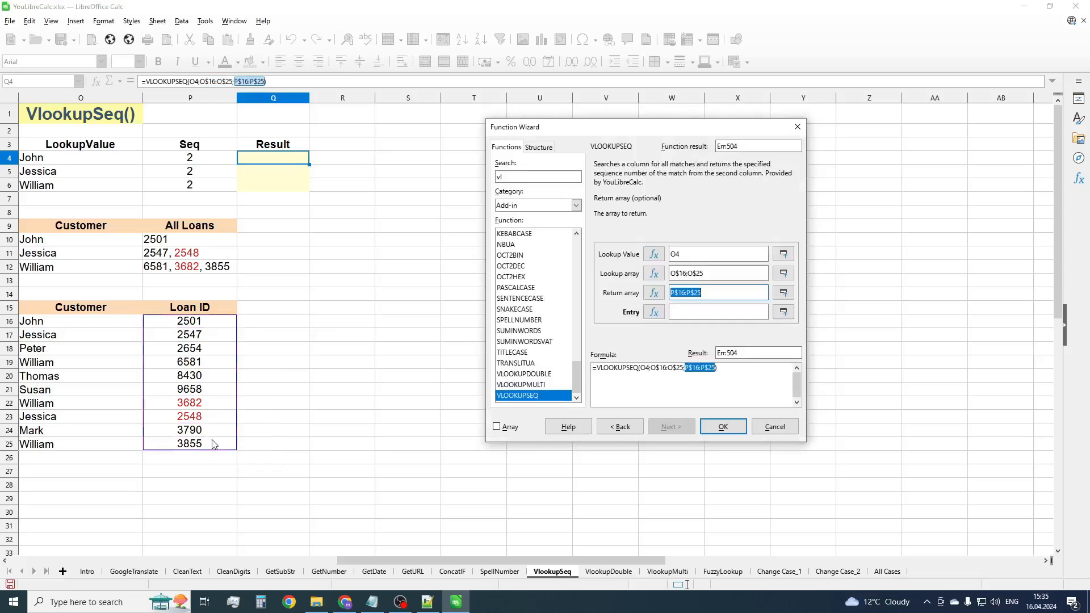
pyautogui.click(717, 312)
pyautogui.click(172, 159)
pyautogui.click(723, 427)
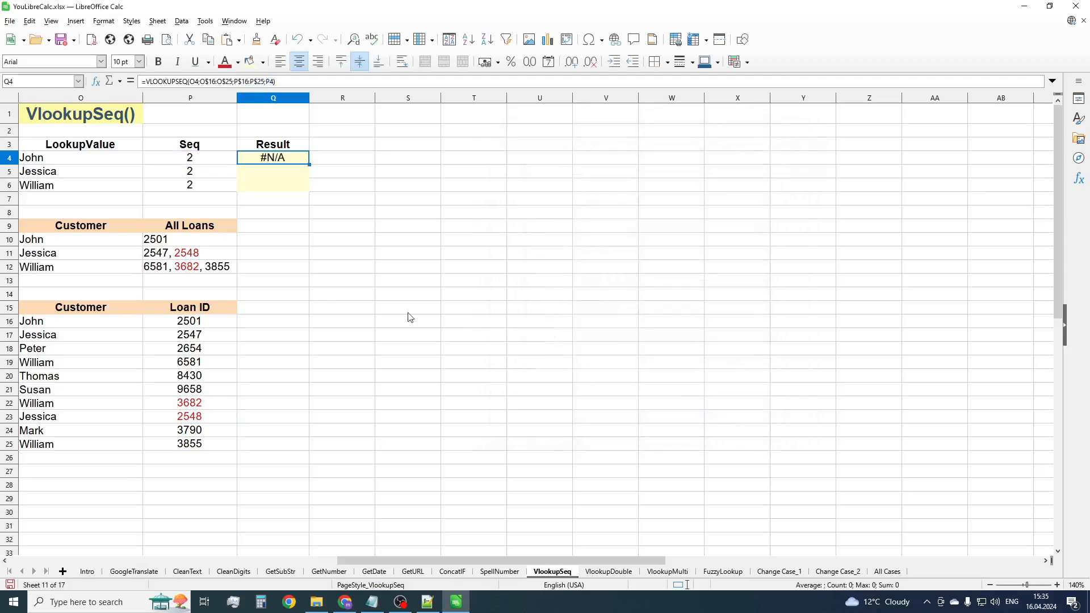
pyautogui.moveTo(306, 165); pyautogui.dragTo(301, 190)
pyautogui.click(293, 239)
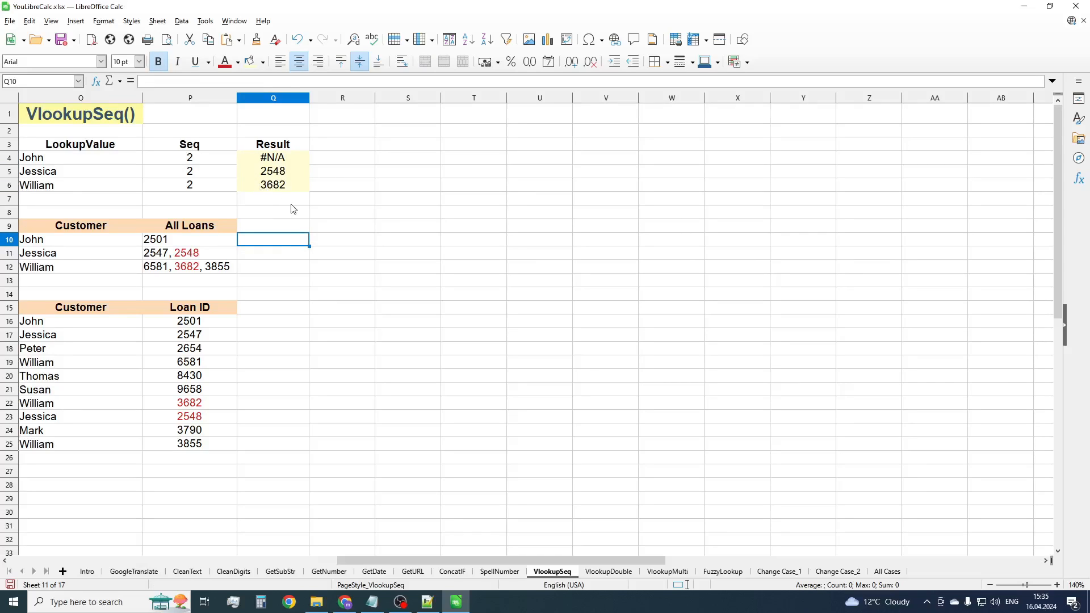
# Set the Seq value in P4 to 1 and copy it down to P6.
pyautogui.click(204, 161)
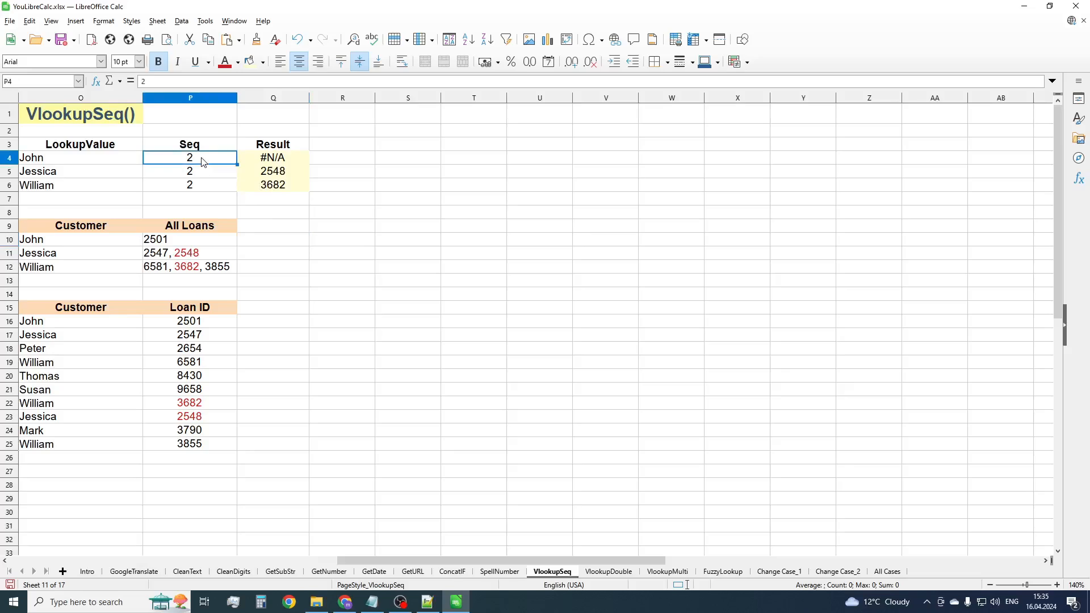
pyautogui.write('1')
pyautogui.press('Return')
pyautogui.click(204, 162)
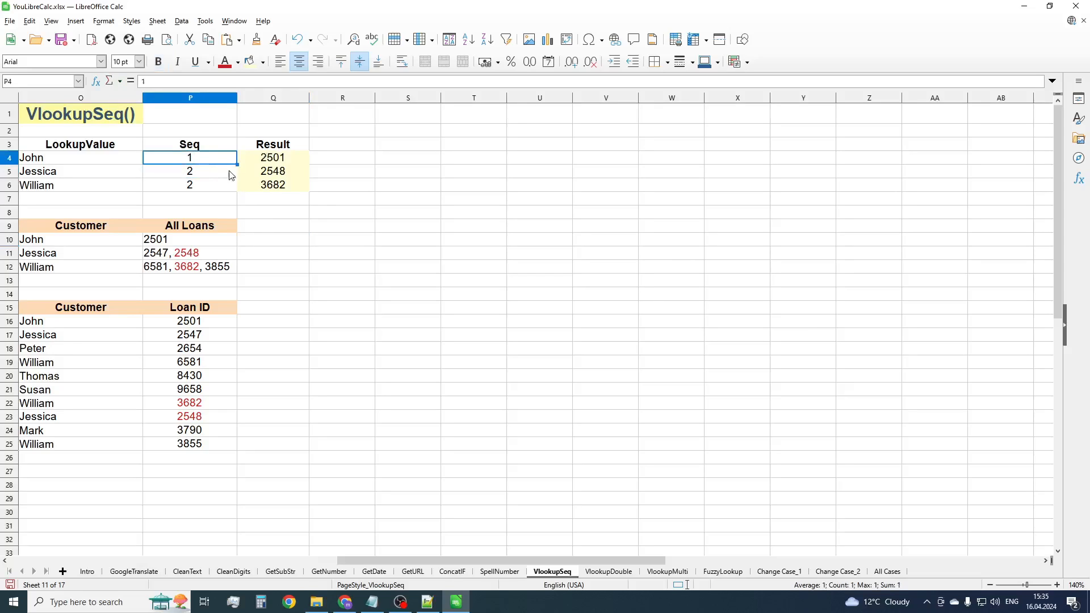
pyautogui.moveTo(236, 164); pyautogui.dragTo(228, 188)
pyautogui.click(300, 231)
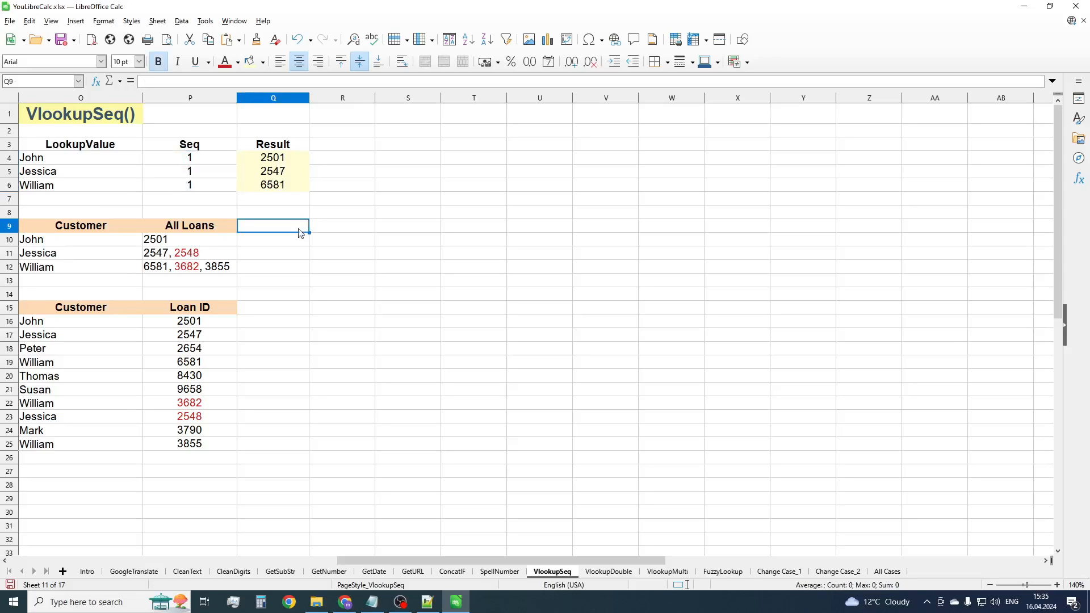
pyautogui.click(301, 215)
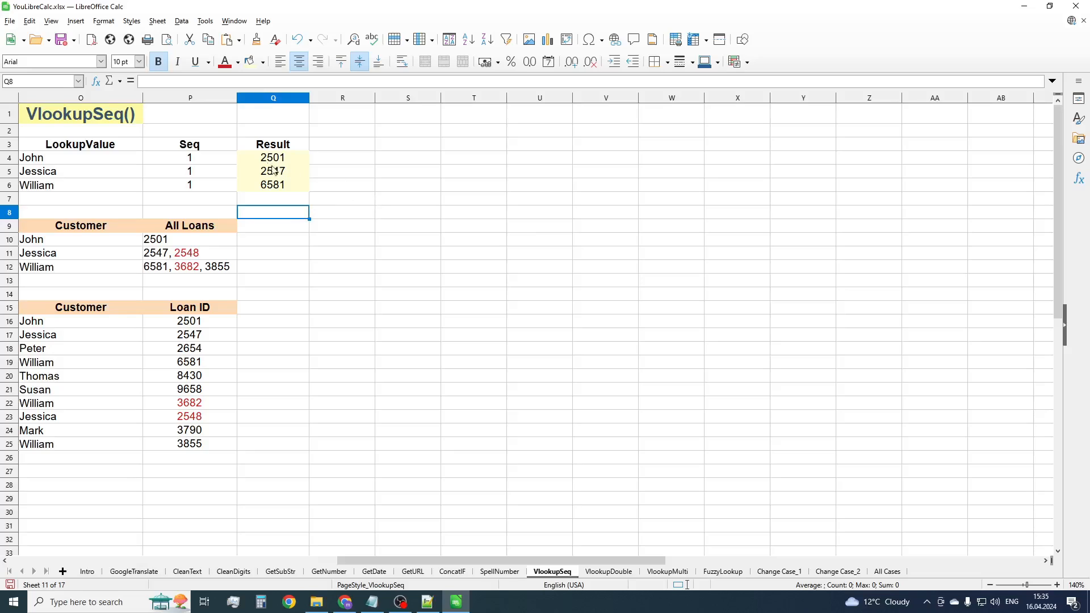
# Set the Seq value in P4 to 3 and copy it down to P6.
pyautogui.click(204, 159)
pyautogui.write('3')
pyautogui.press('Return')
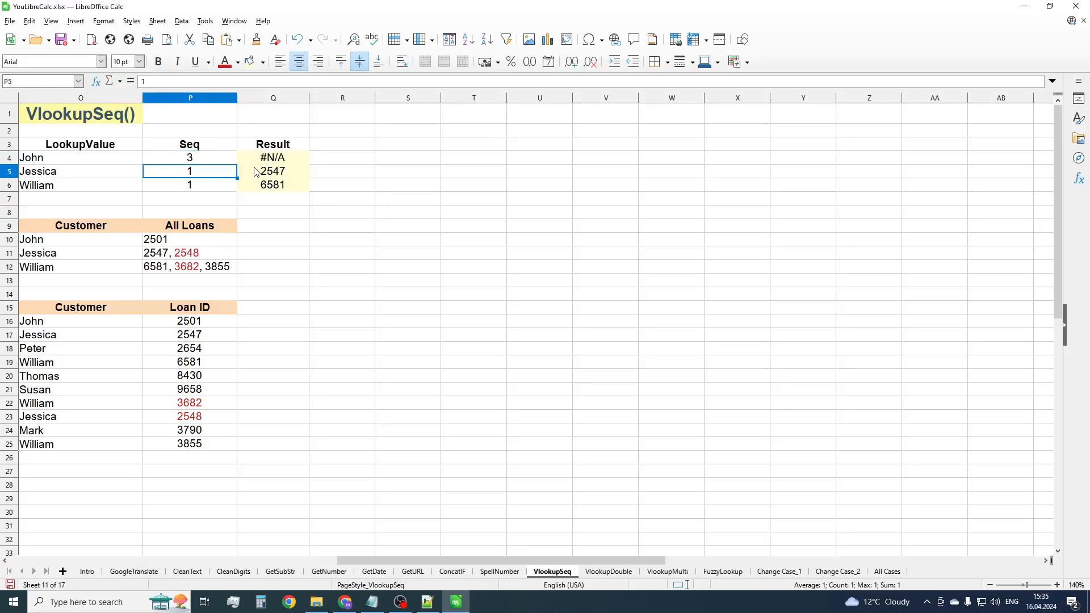
pyautogui.click(223, 164)
pyautogui.moveTo(238, 165); pyautogui.dragTo(235, 190)
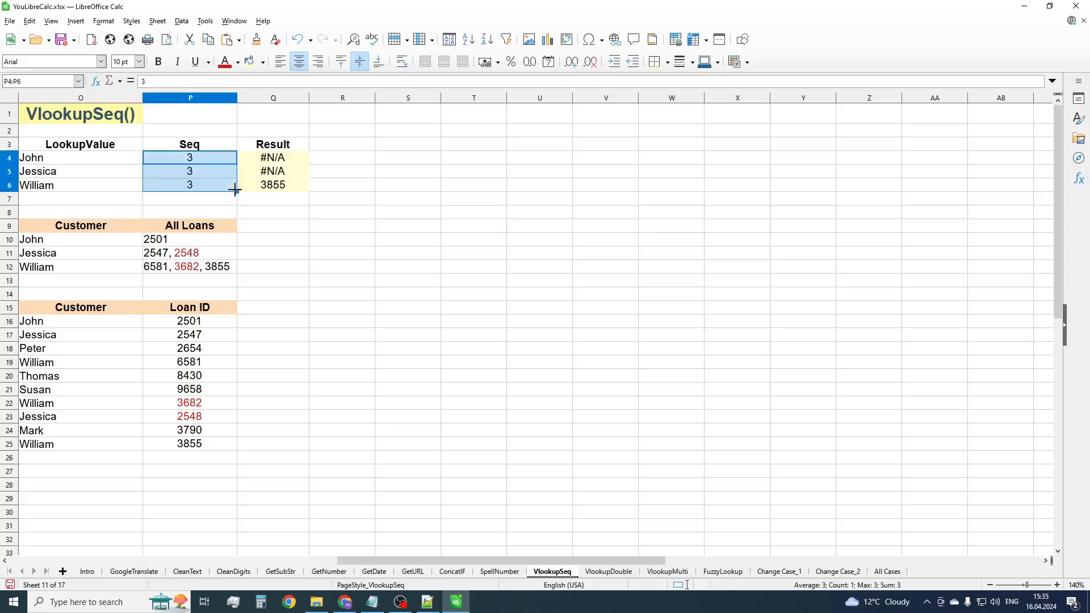
pyautogui.click(203, 473)
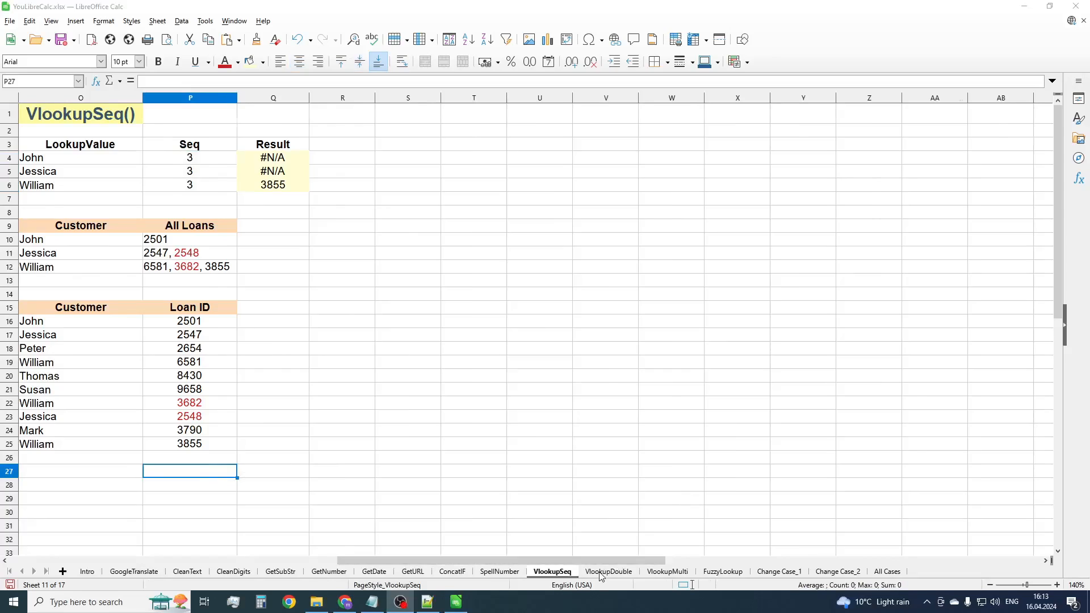
# On the VlookupDouble sheet, examine the loan table in A11:C21, especially its Customer and Loan ID columns.
pyautogui.click(607, 571)
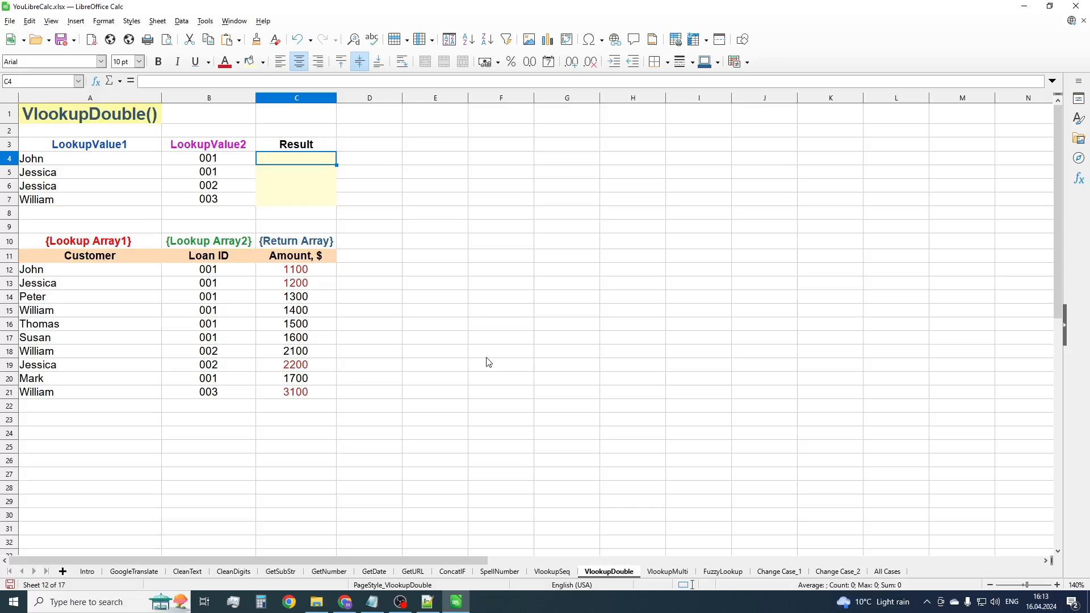
pyautogui.moveTo(124, 261); pyautogui.dragTo(293, 393)
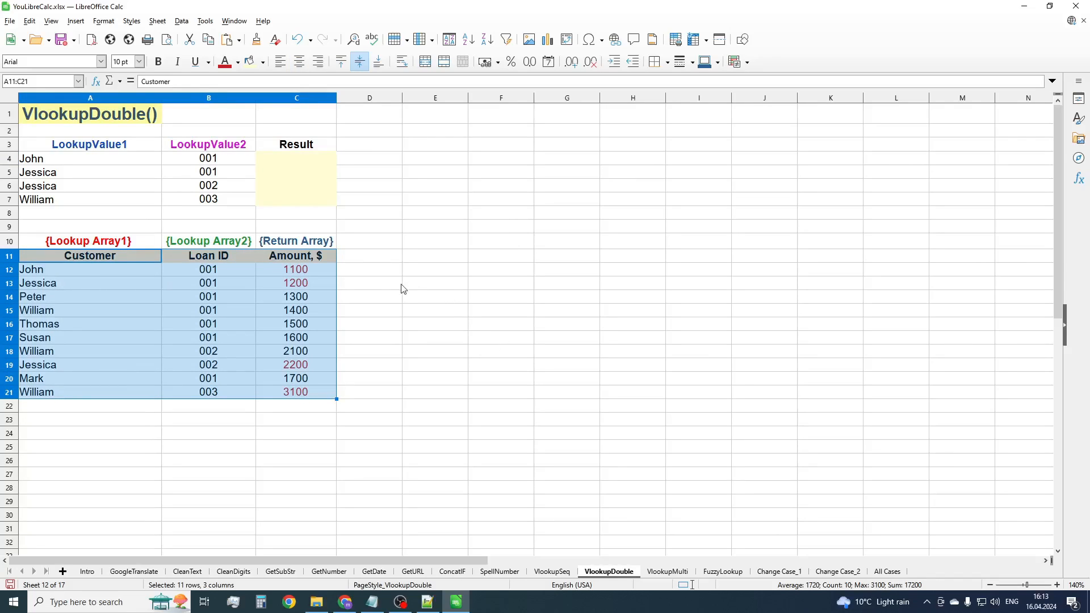
pyautogui.click(373, 284)
pyautogui.moveTo(244, 276); pyautogui.dragTo(247, 392)
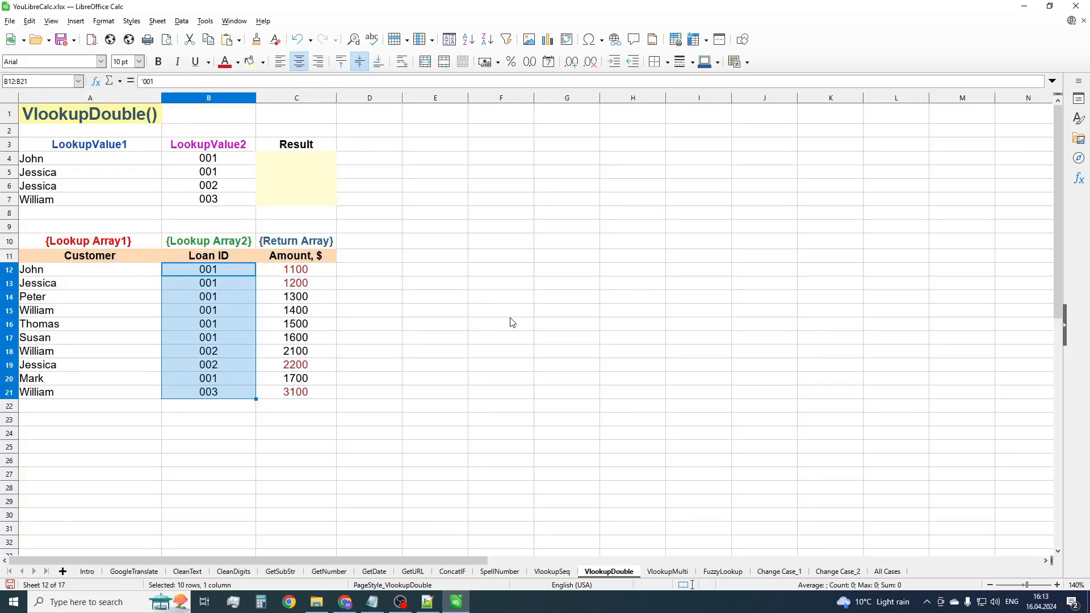
pyautogui.moveTo(98, 272); pyautogui.dragTo(184, 394)
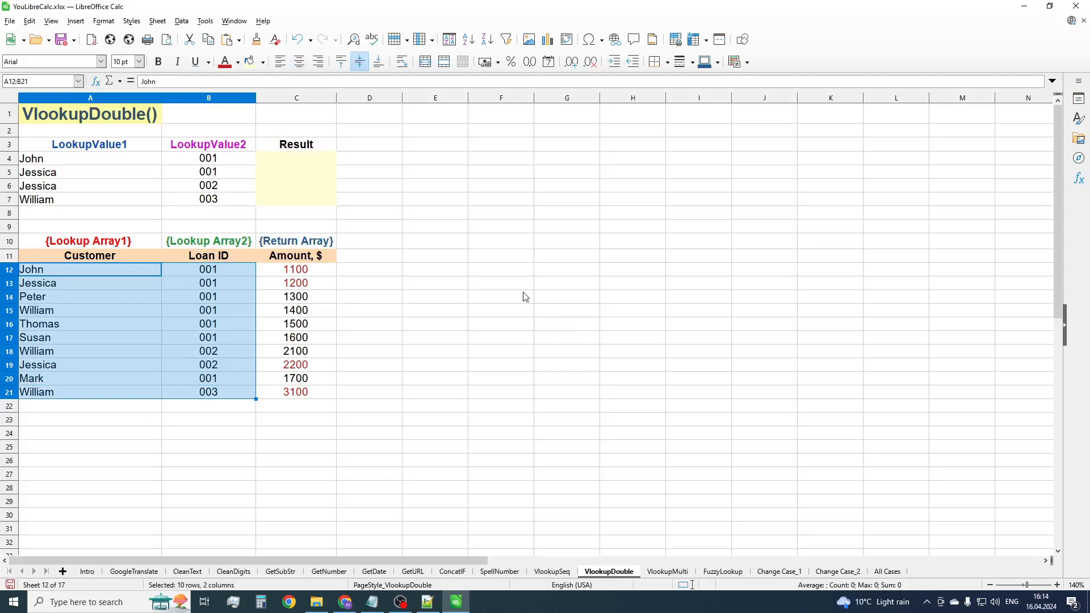
# Start a VLOOKUPDOUBLE formula in C4 with Lookup Value 1 A4 and Lookup Array 1 A$12:A$21.
pyautogui.click(318, 163)
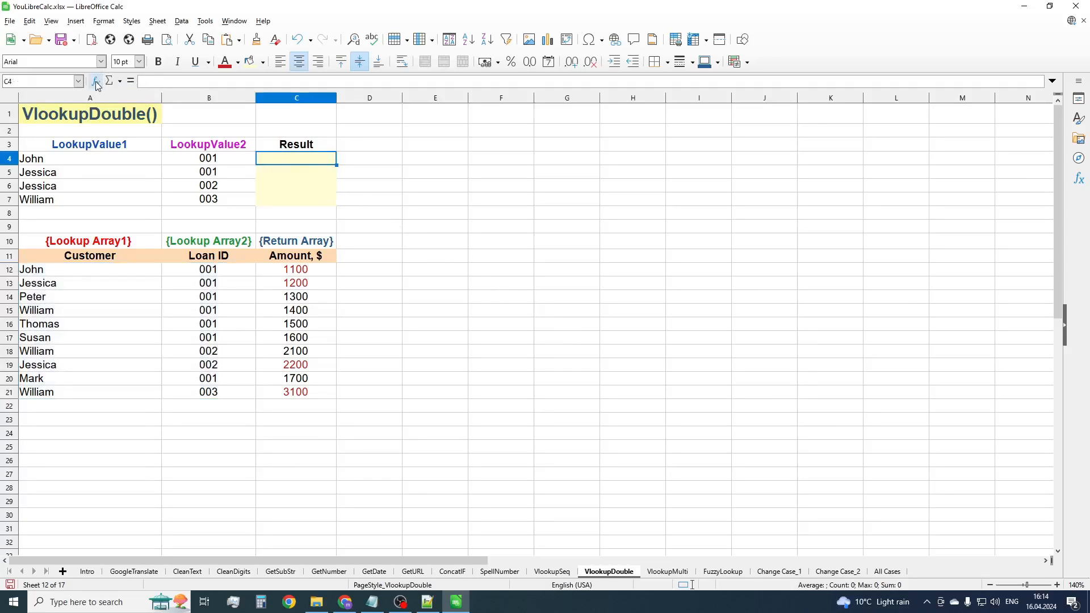
pyautogui.click(95, 81)
pyautogui.write('vl')
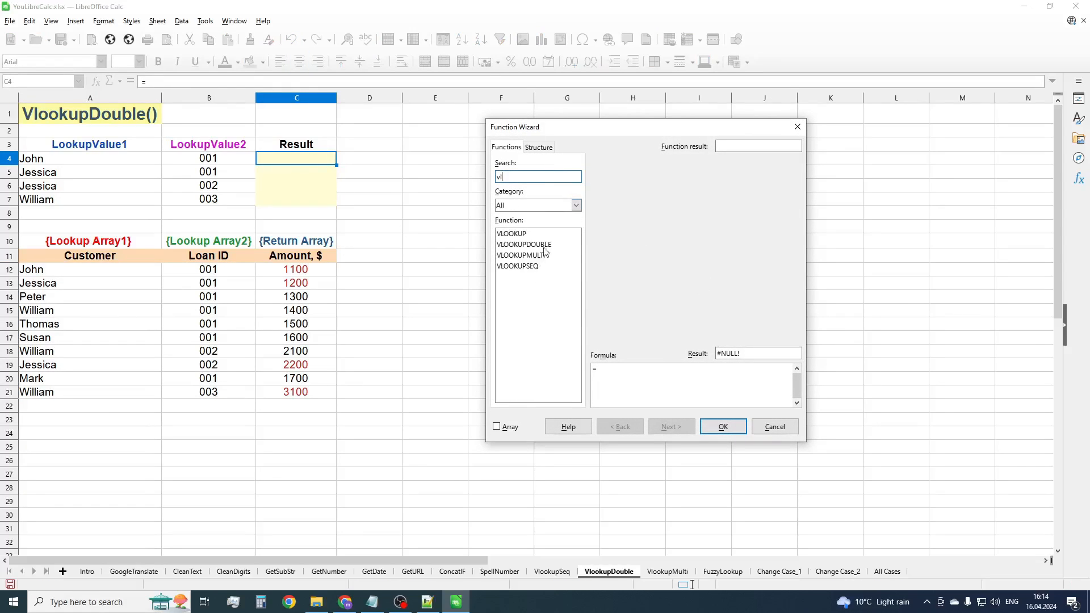
pyautogui.doubleClick(547, 245)
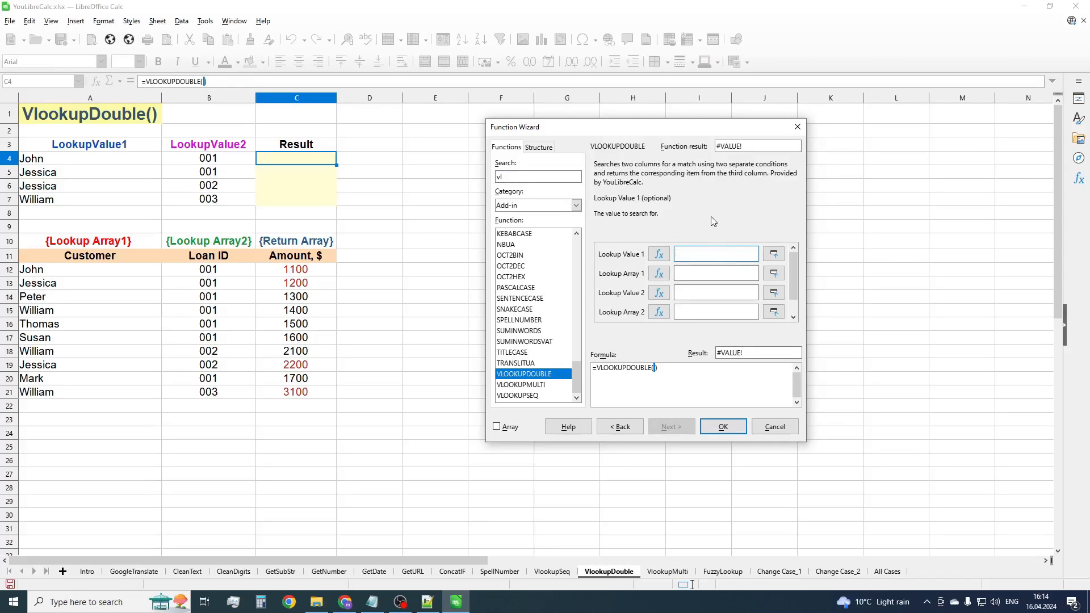
pyautogui.click(111, 163)
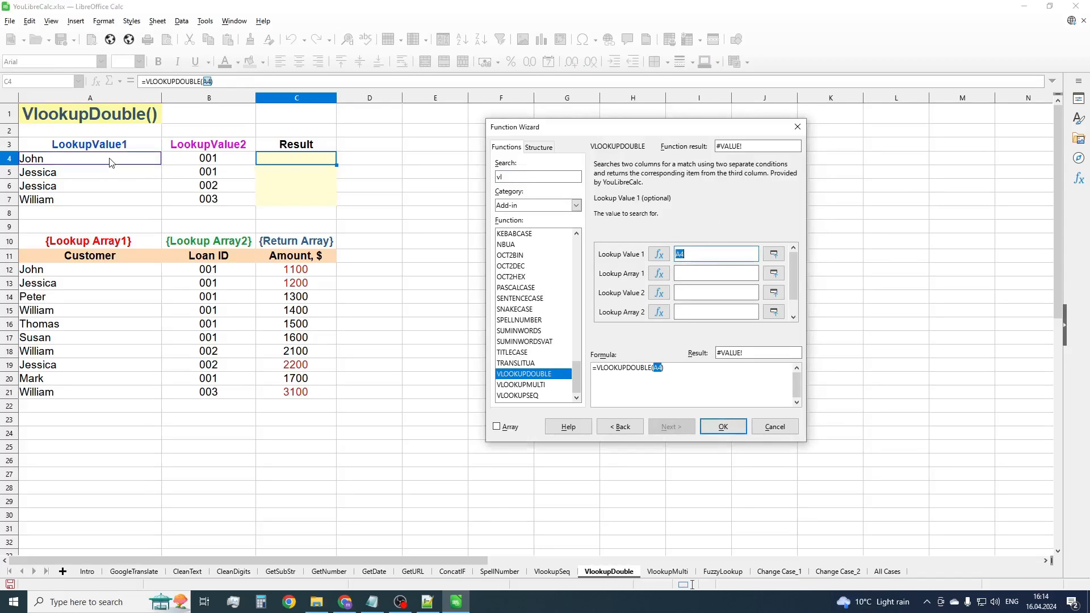
pyautogui.click(713, 271)
pyautogui.moveTo(132, 272); pyautogui.dragTo(129, 397)
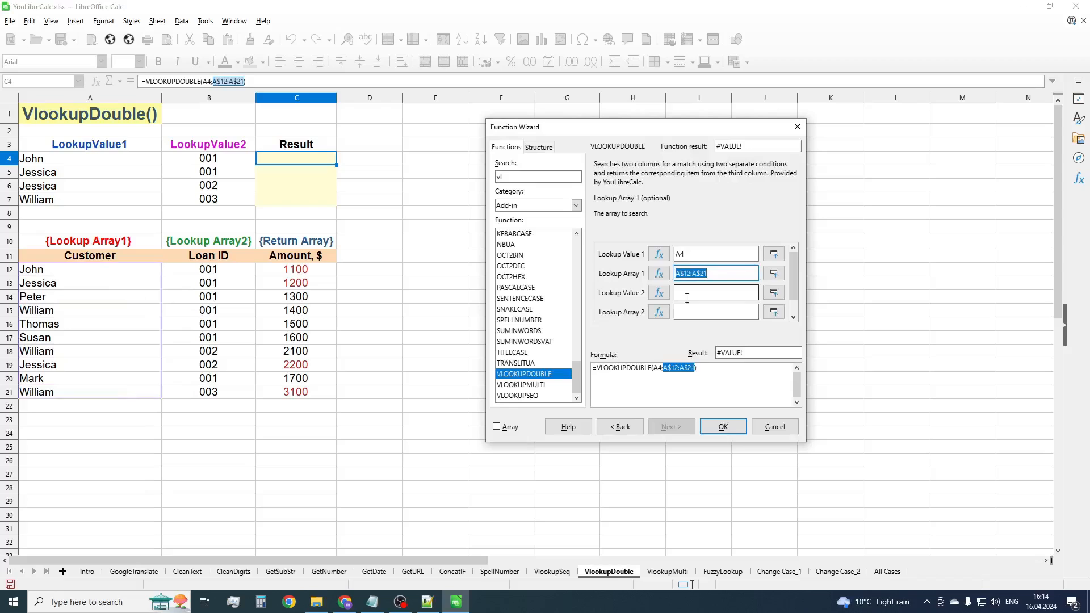
# Set the formula's Lookup Value 2 to B4 and Lookup Array 2 to B$12:B$21.
pyautogui.click(696, 296)
pyautogui.click(213, 161)
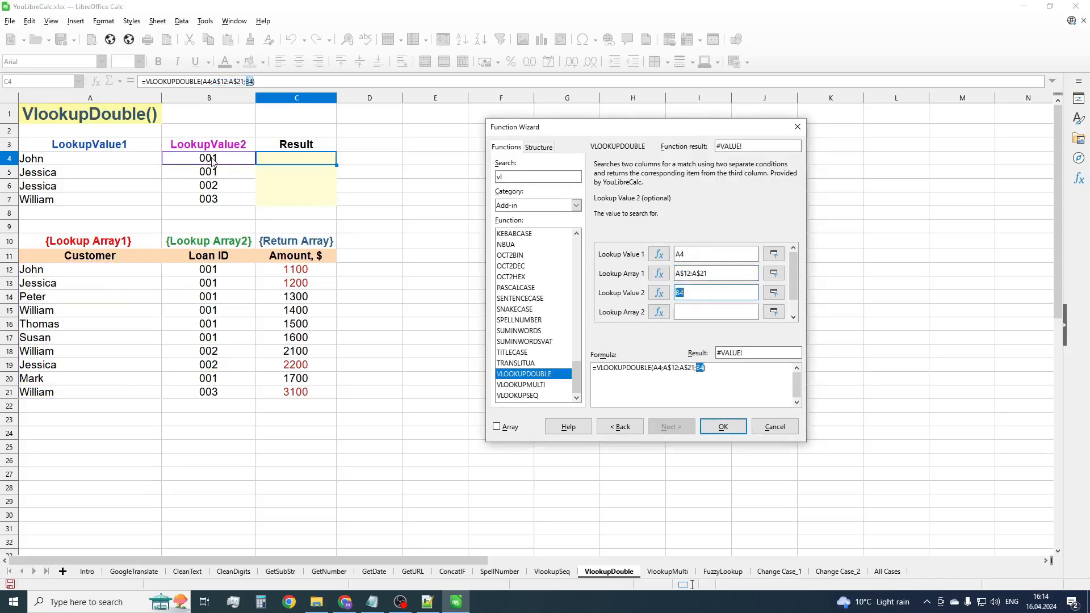
pyautogui.click(716, 316)
pyautogui.moveTo(236, 268); pyautogui.dragTo(239, 396)
# Complete VLOOKUPDOUBLE with return array C$12:C$21 and fill the formula down to C7.
pyautogui.click(749, 312)
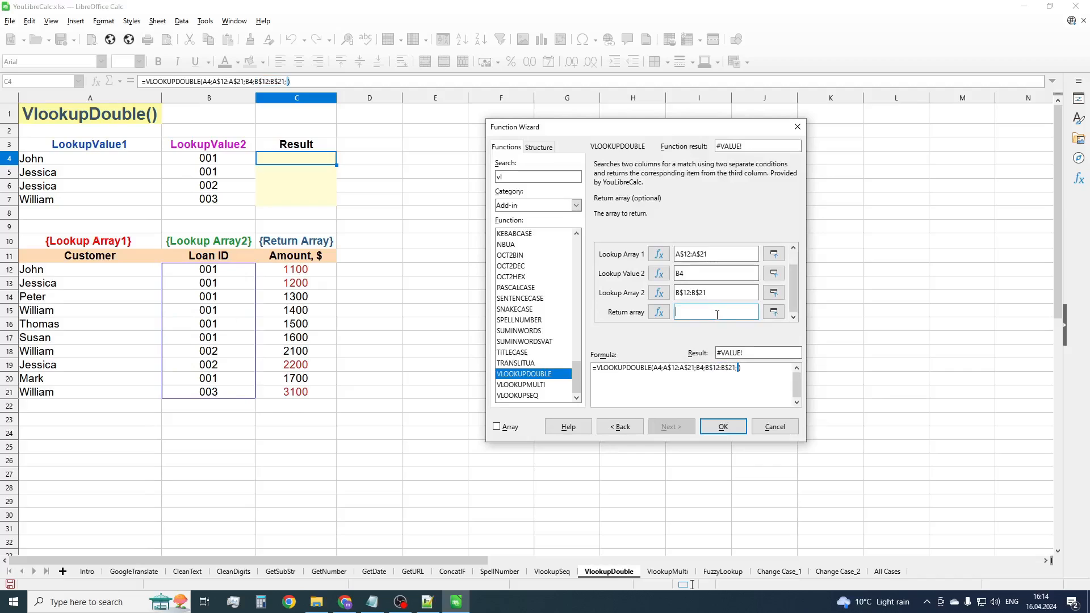
pyautogui.moveTo(306, 272); pyautogui.dragTo(306, 392)
pyautogui.click(724, 426)
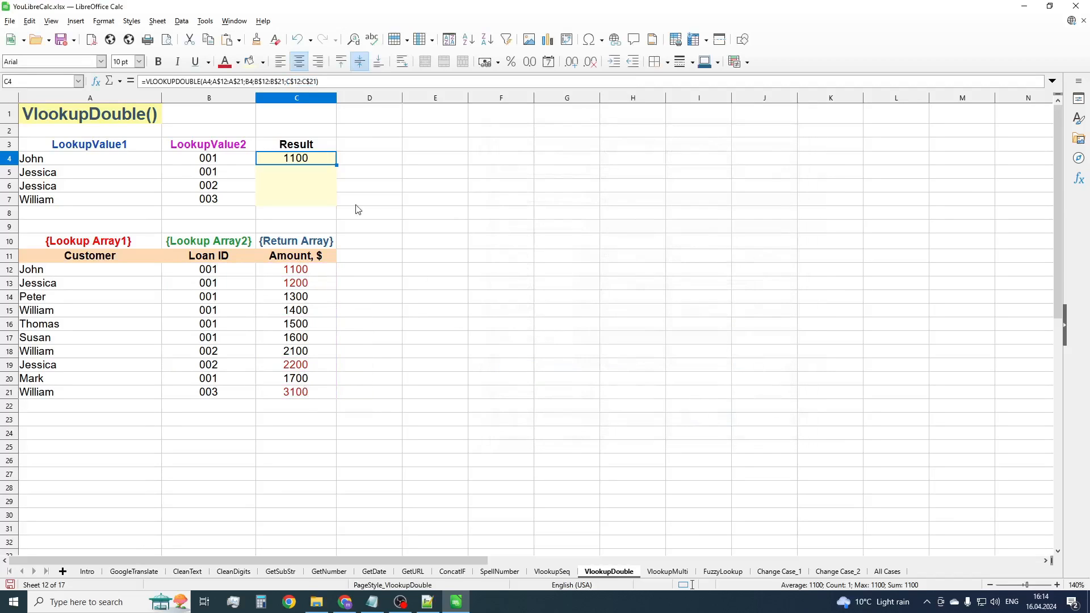
pyautogui.moveTo(337, 165); pyautogui.dragTo(338, 206)
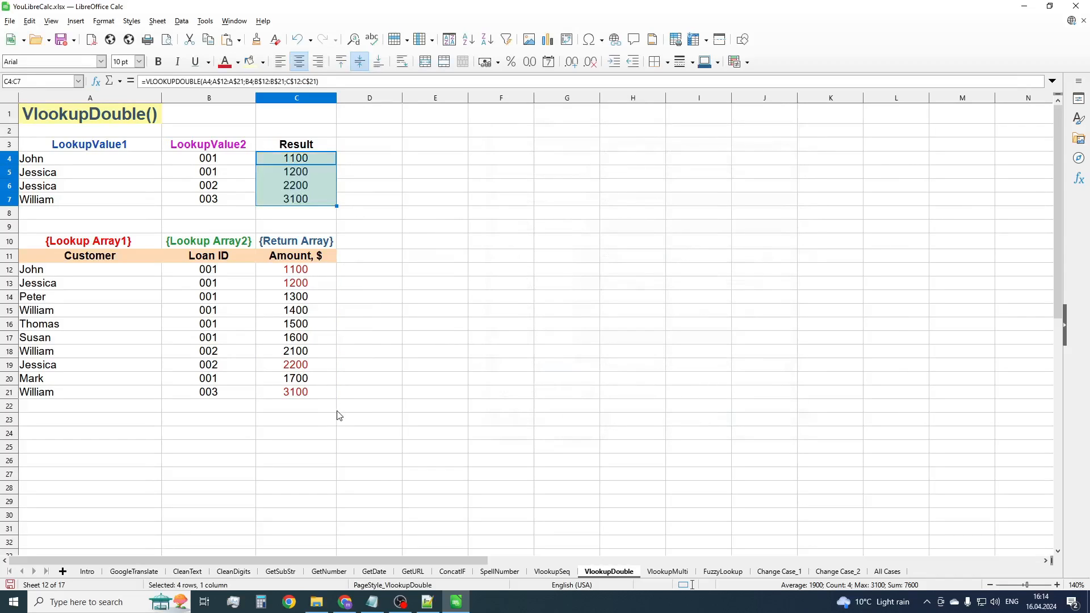
pyautogui.click(315, 424)
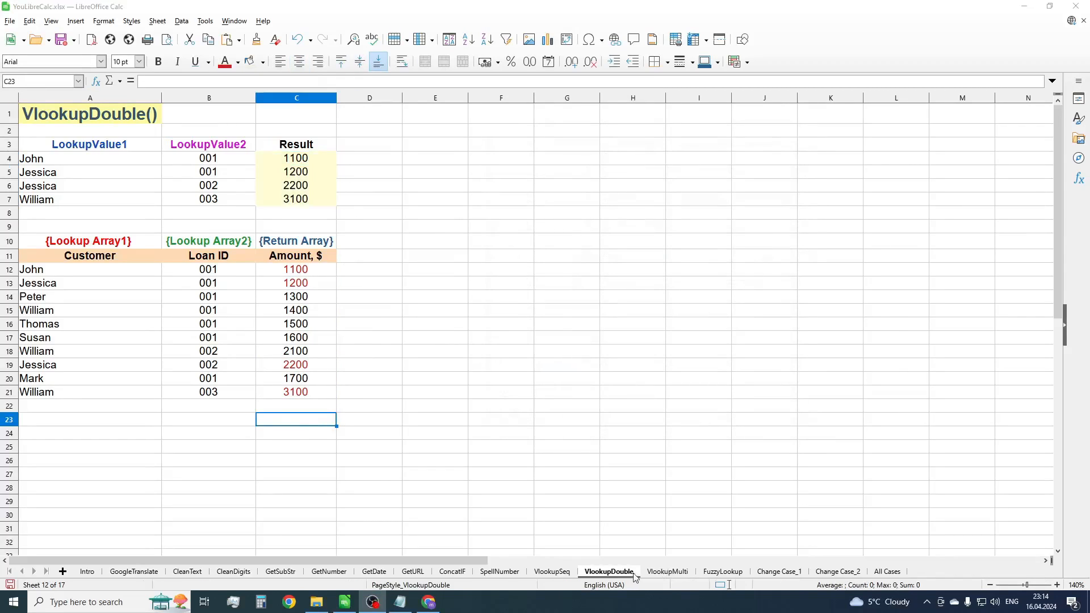
# On the VlookupMulti sheet, examine the country name variants in A13:C26 and the standard names in D13:D26.
pyautogui.click(667, 572)
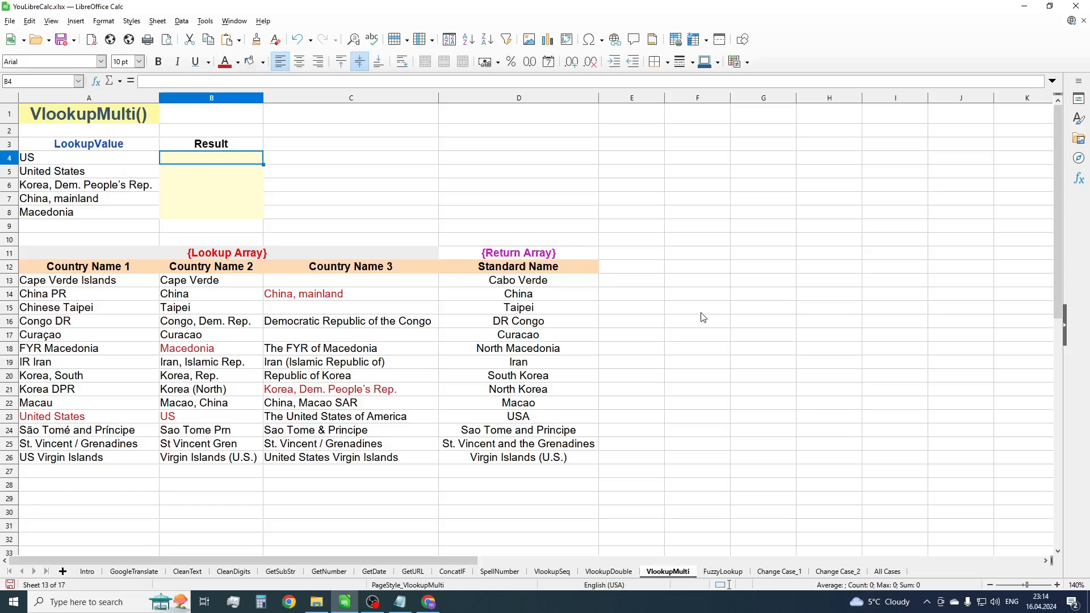
pyautogui.moveTo(147, 284); pyautogui.dragTo(336, 458)
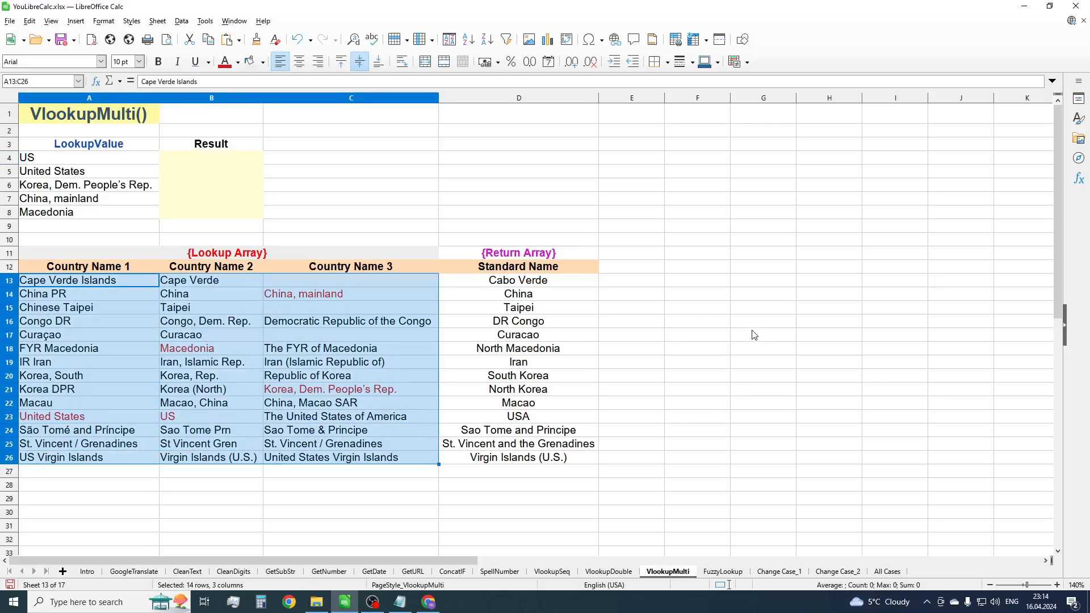
pyautogui.moveTo(562, 284); pyautogui.dragTo(578, 461)
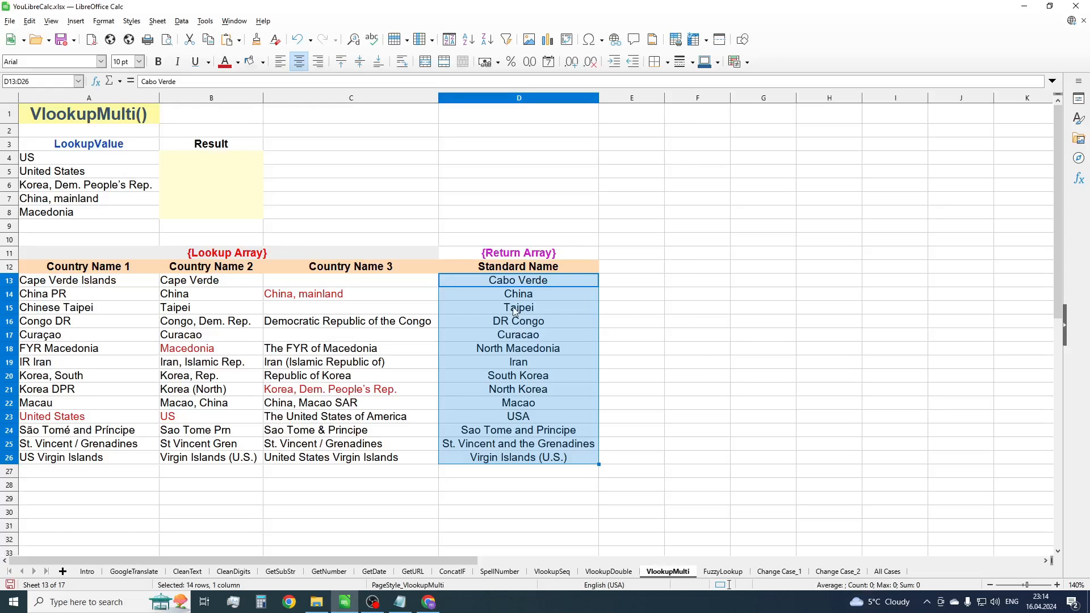
# Start a VLOOKUPMULTI formula in B4 with lookup value A4 and lookup array $A$13:$C$26.
pyautogui.click(249, 159)
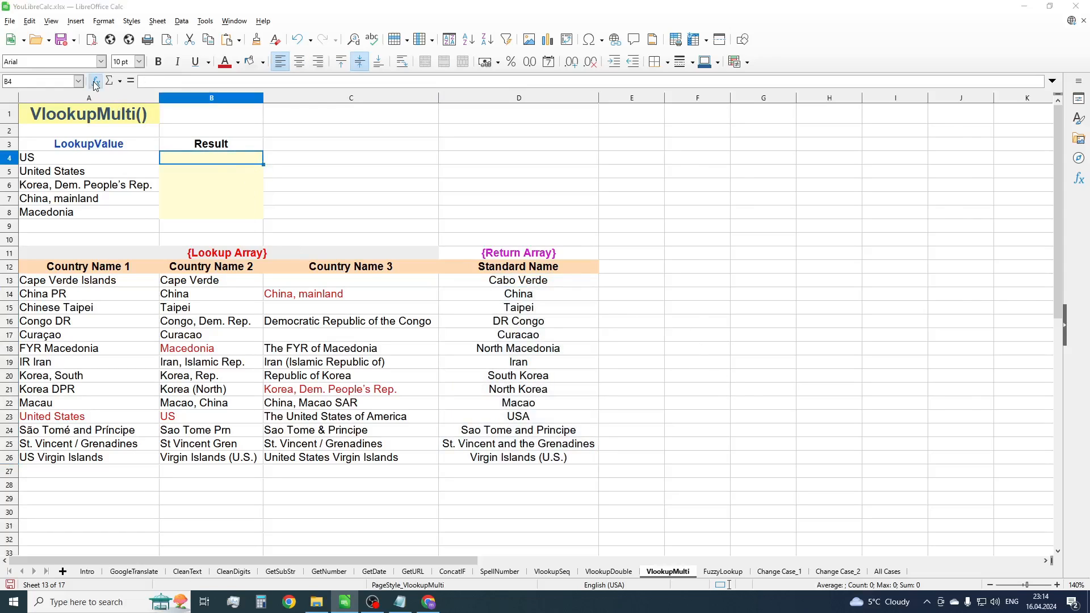
pyautogui.click(96, 81)
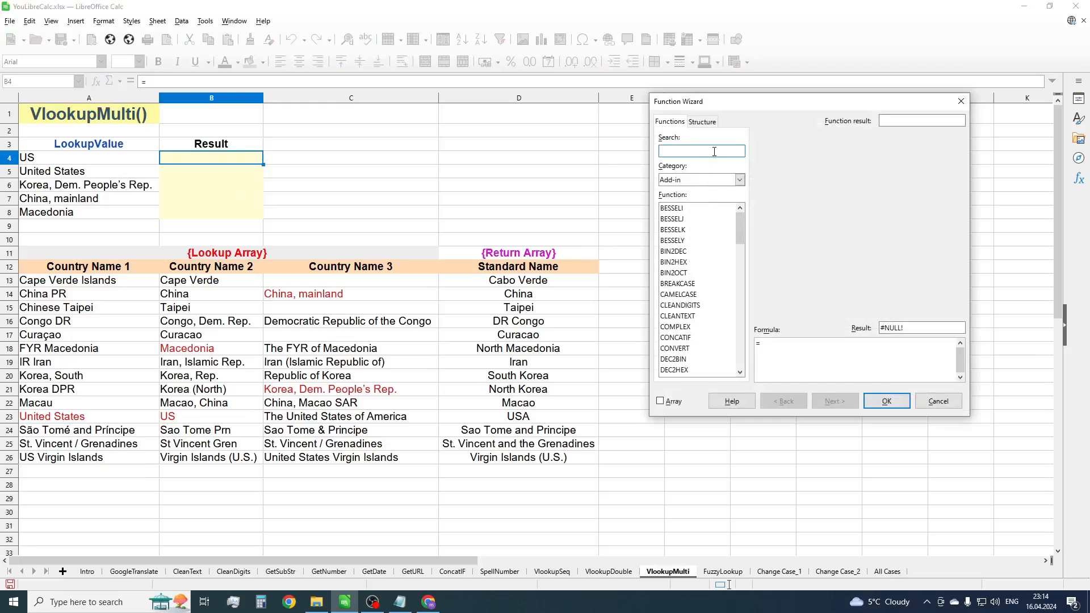
pyautogui.write('vl')
pyautogui.doubleClick(711, 221)
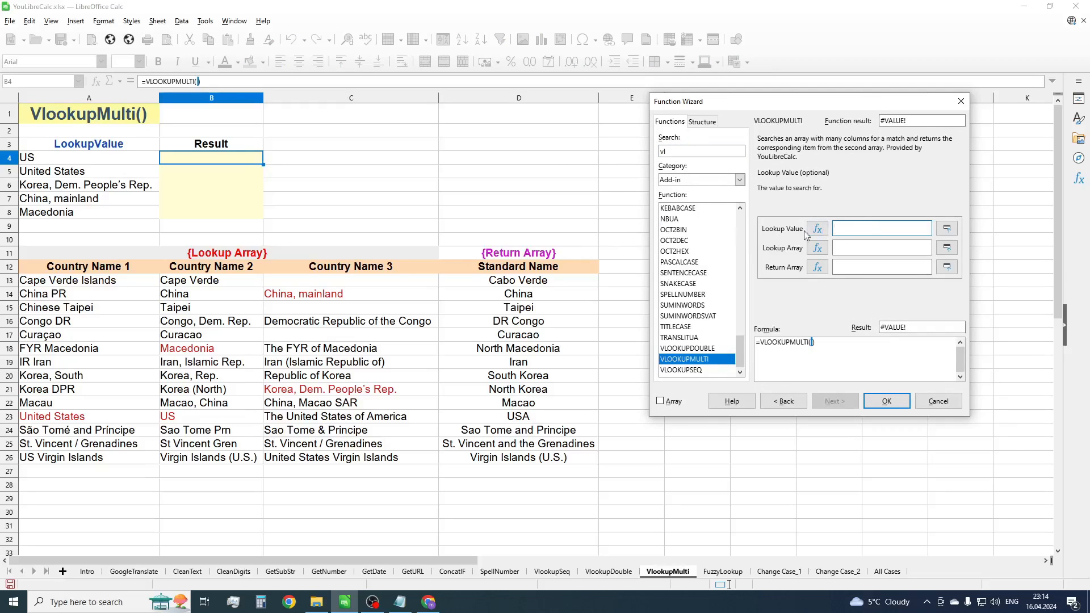
pyautogui.write('A4')
pyautogui.click(870, 248)
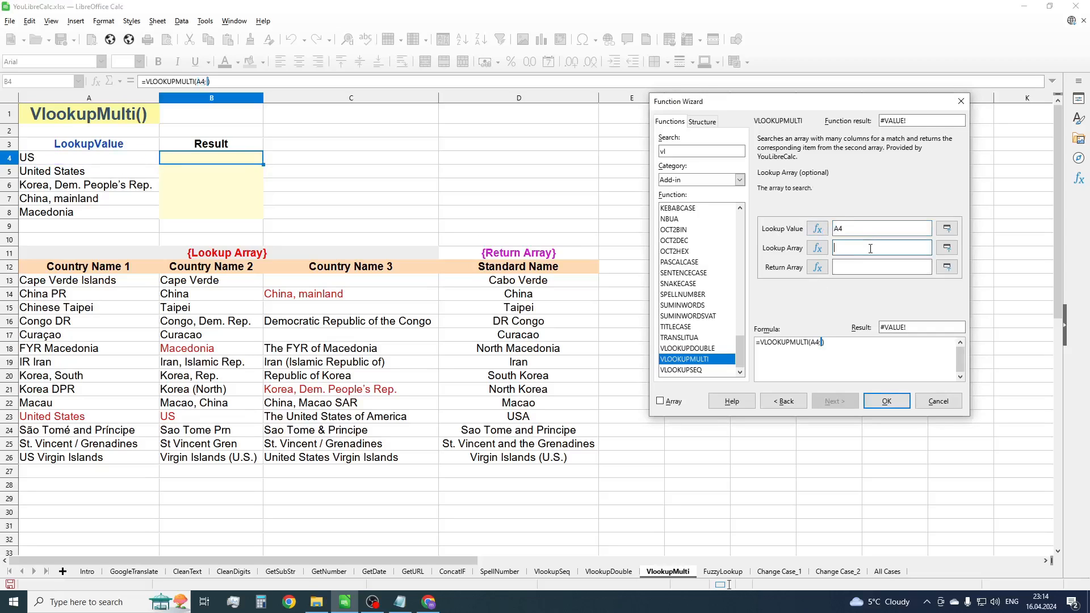
pyautogui.moveTo(130, 284); pyautogui.dragTo(439, 462)
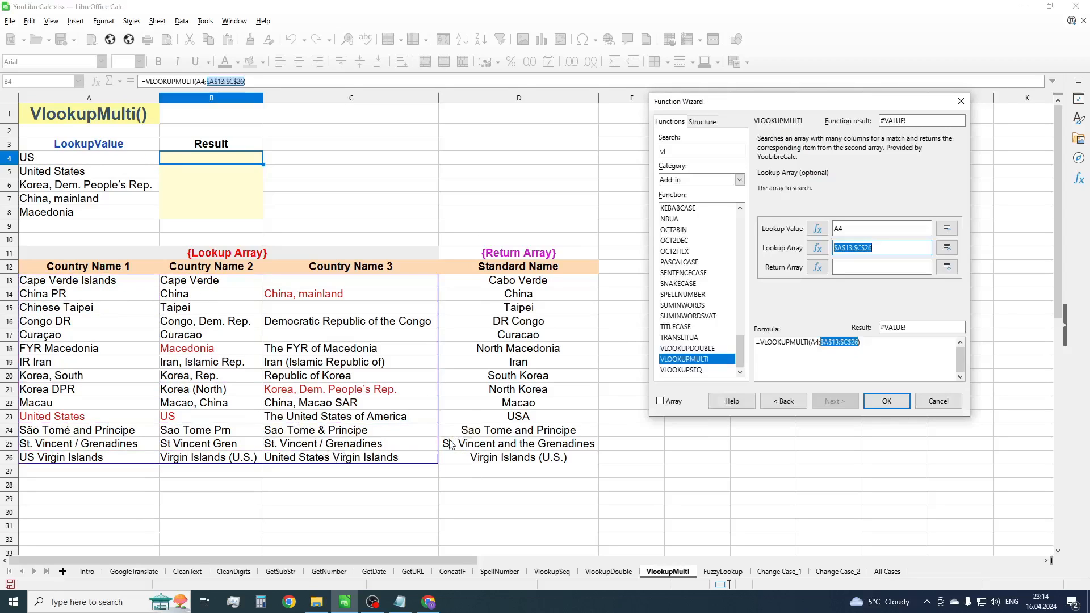
# Complete VLOOKUPMULTI with return array D$13:D$26 and fill the formula down to B8.
pyautogui.click(877, 267)
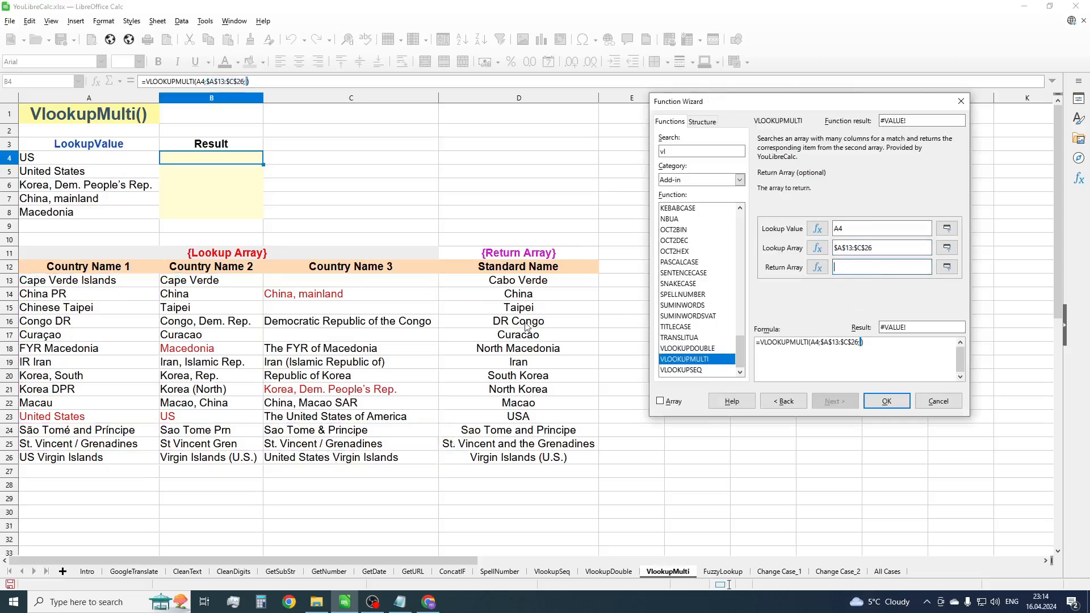
pyautogui.moveTo(569, 287); pyautogui.dragTo(590, 460)
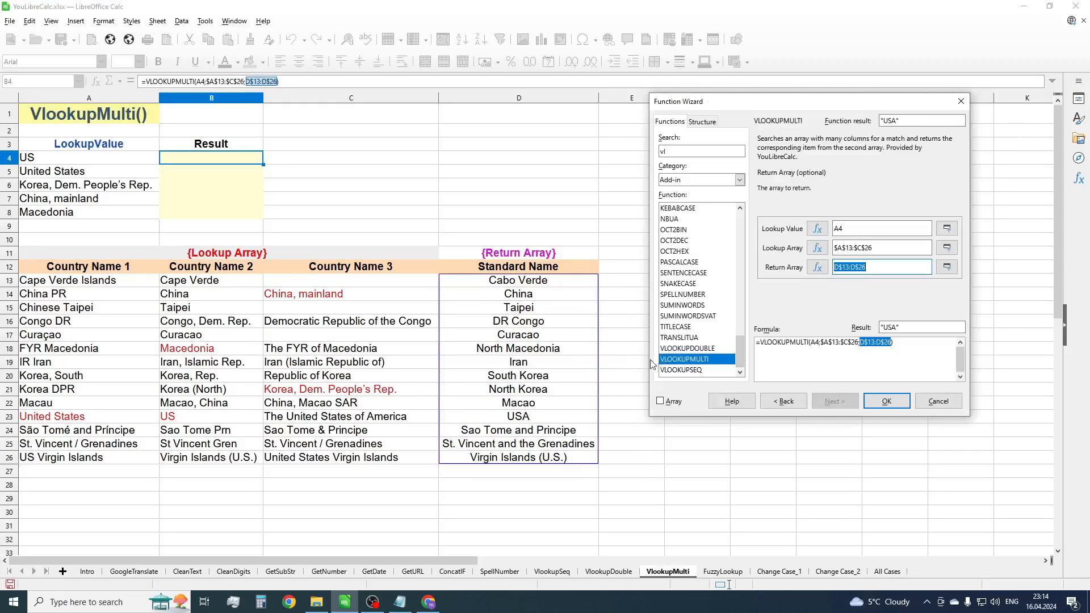
pyautogui.click(887, 401)
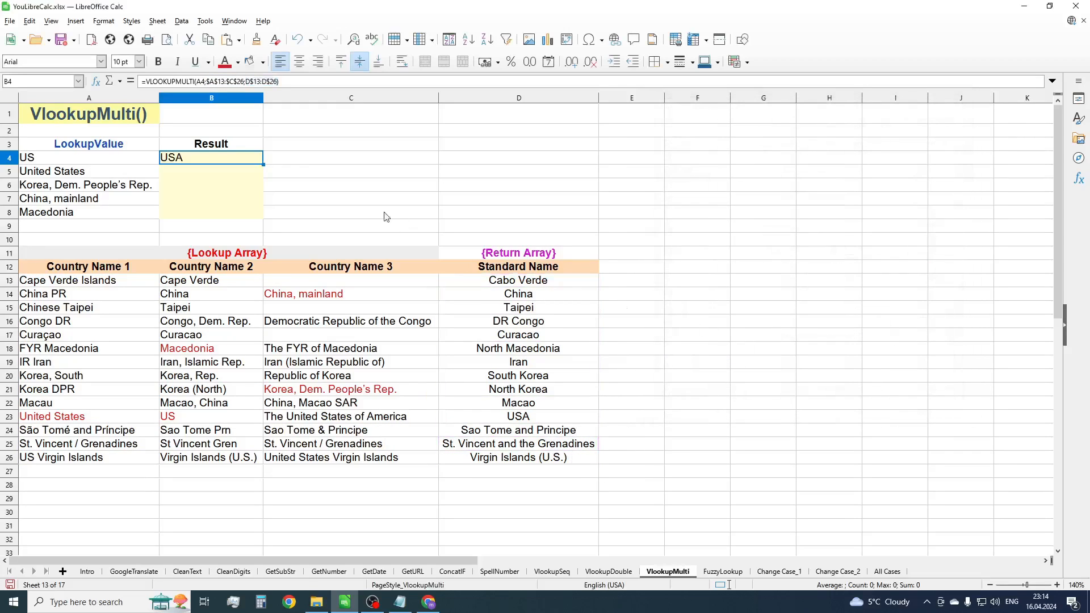
pyautogui.moveTo(262, 164); pyautogui.dragTo(253, 217)
# Compare the result in B4 with the lookup array A13:C26 and the matching standard name in D23.
pyautogui.click(236, 158)
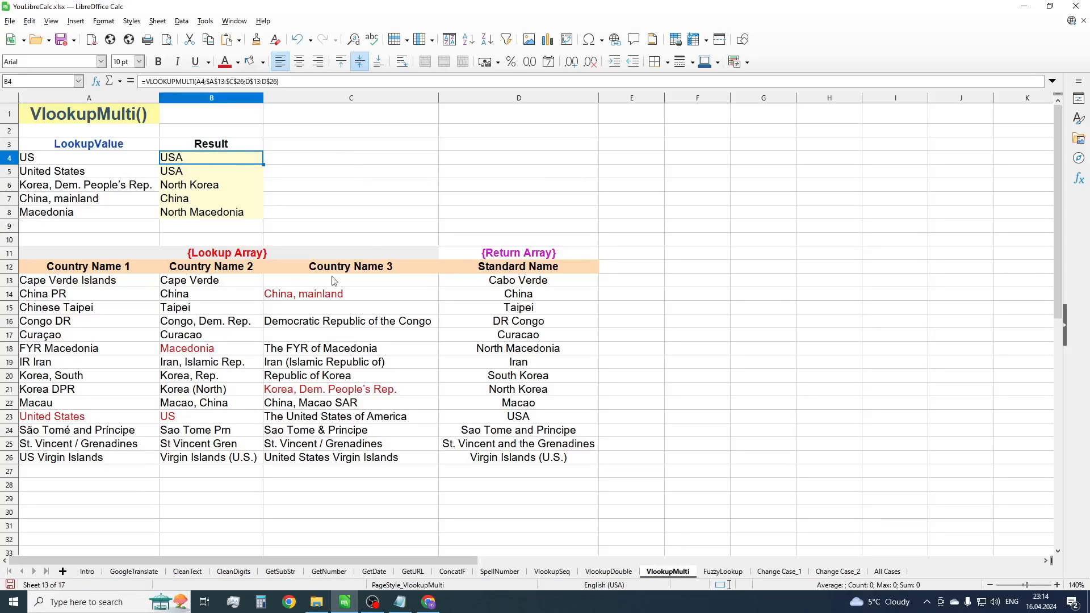
pyautogui.moveTo(94, 282); pyautogui.dragTo(333, 457)
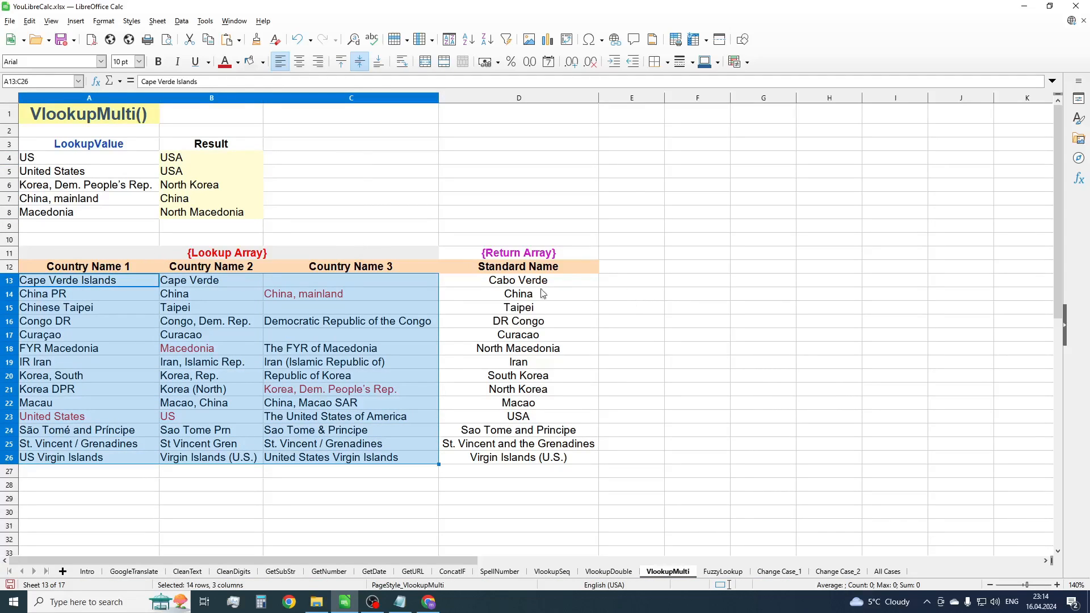
pyautogui.moveTo(515, 282); pyautogui.dragTo(544, 458)
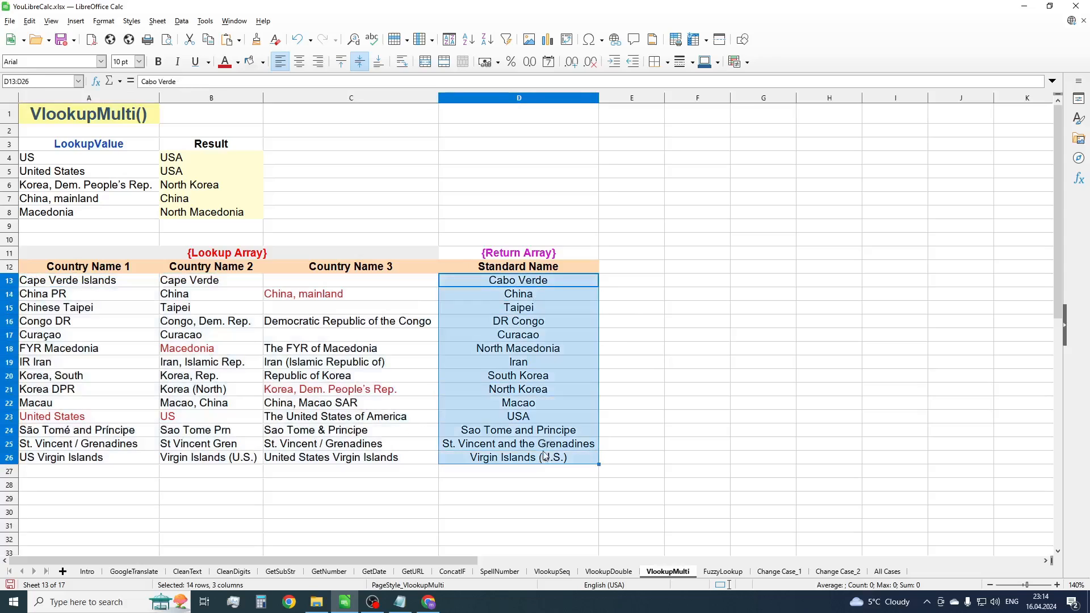
pyautogui.click(536, 418)
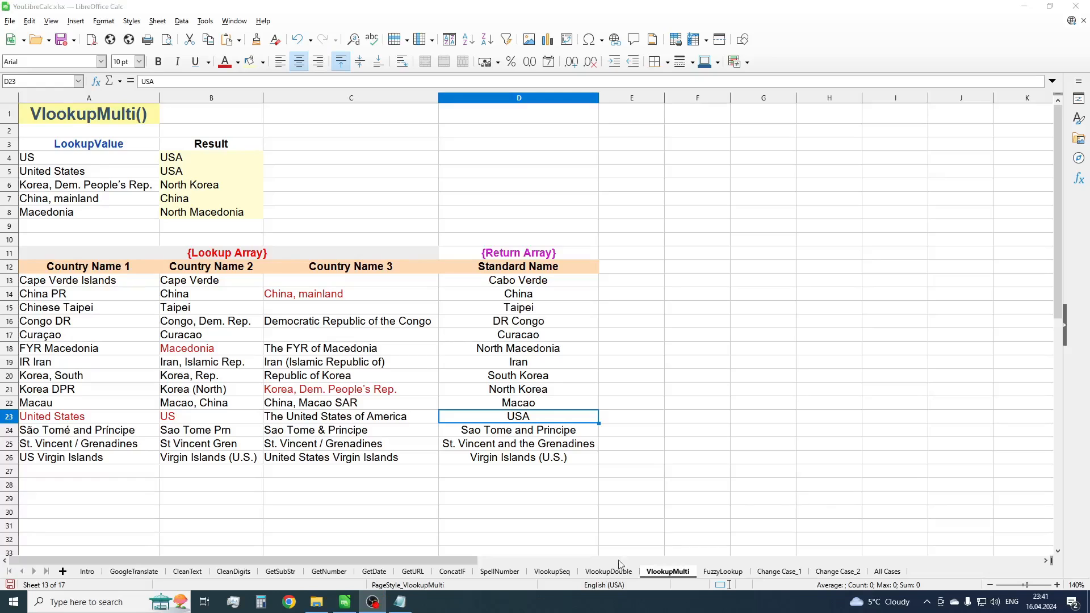
# On the FuzzyLookup sheet, start a FUZZYLOOKUP formula in B5 with lookup value A5.
pyautogui.click(719, 573)
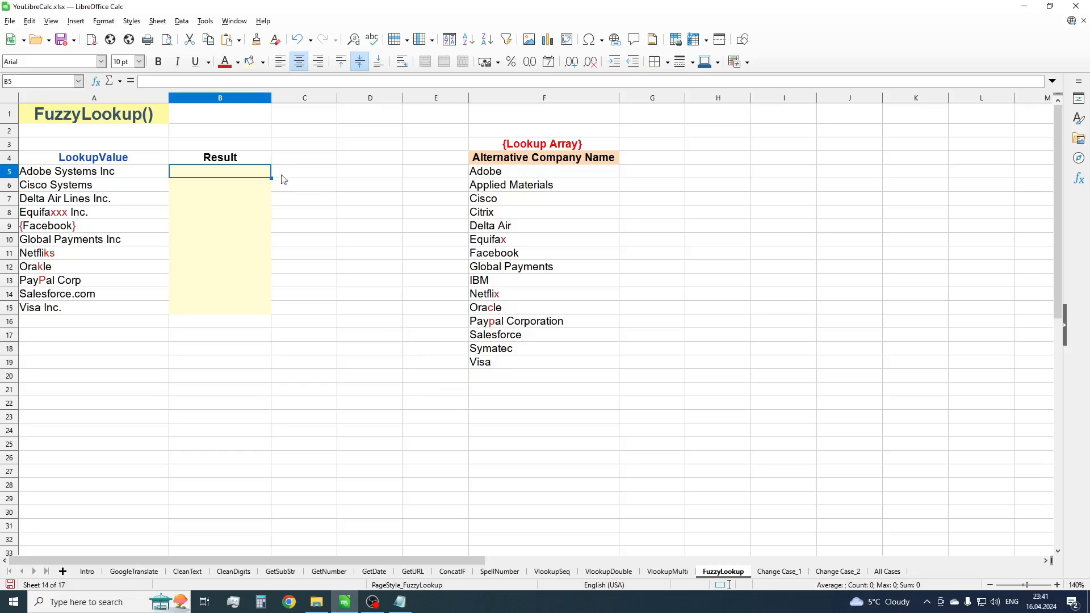
pyautogui.click(96, 81)
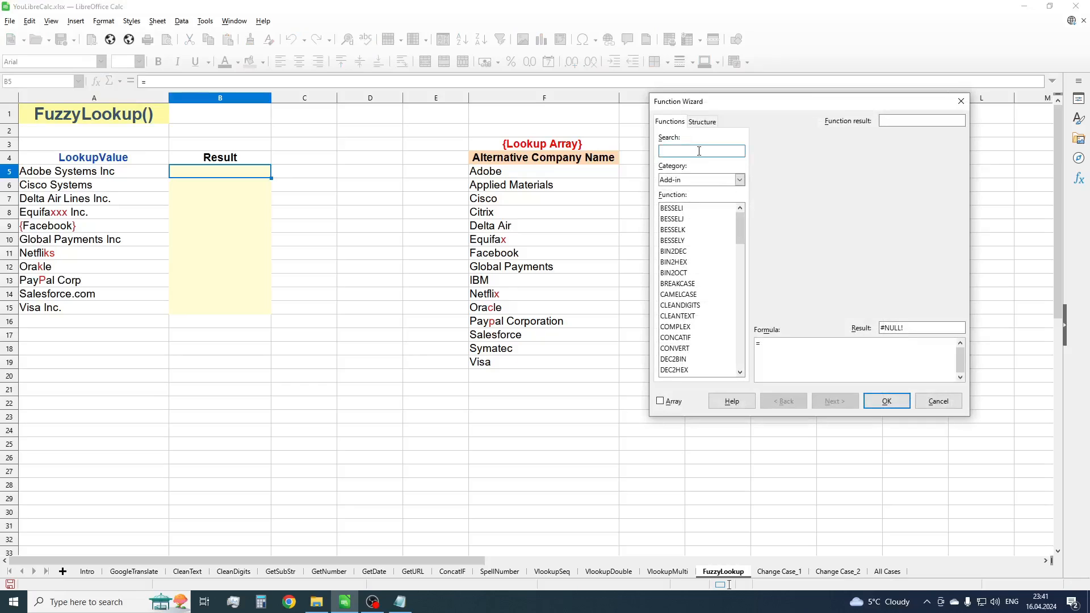
pyautogui.write('fuz')
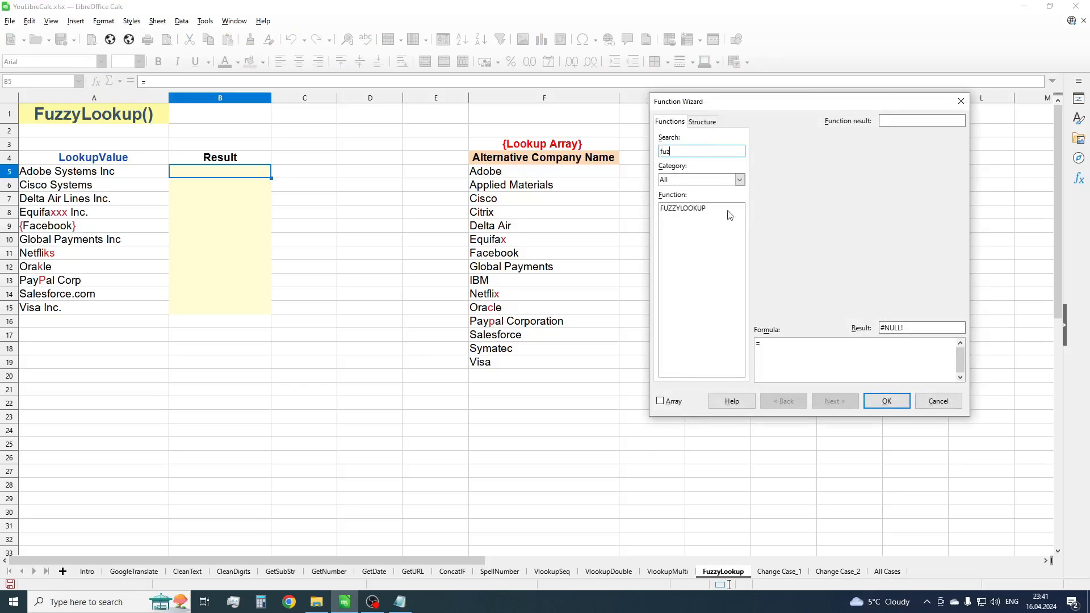
pyautogui.doubleClick(701, 209)
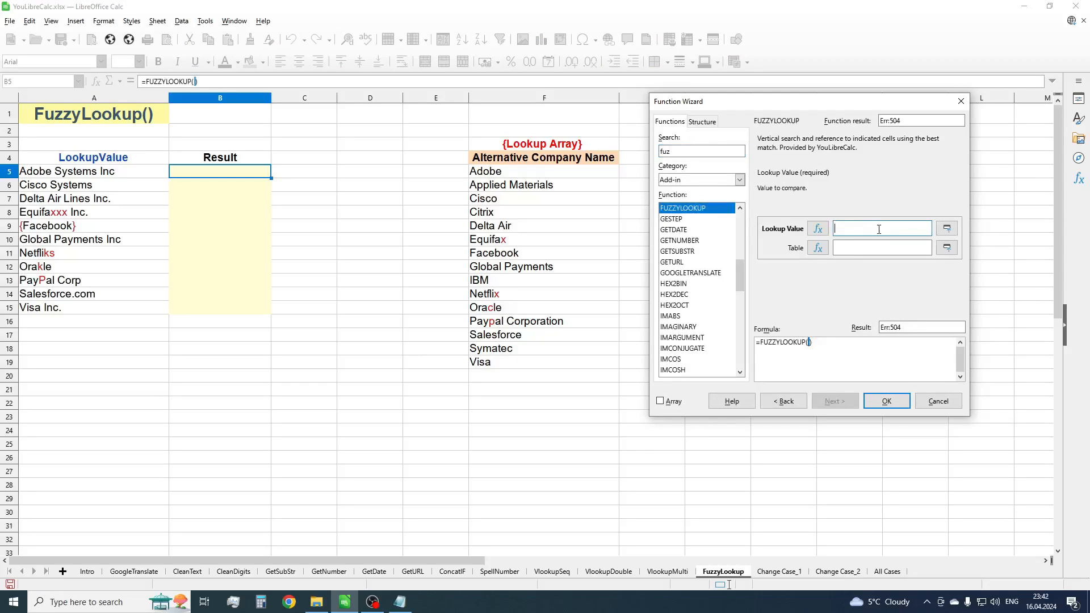
pyautogui.click(113, 171)
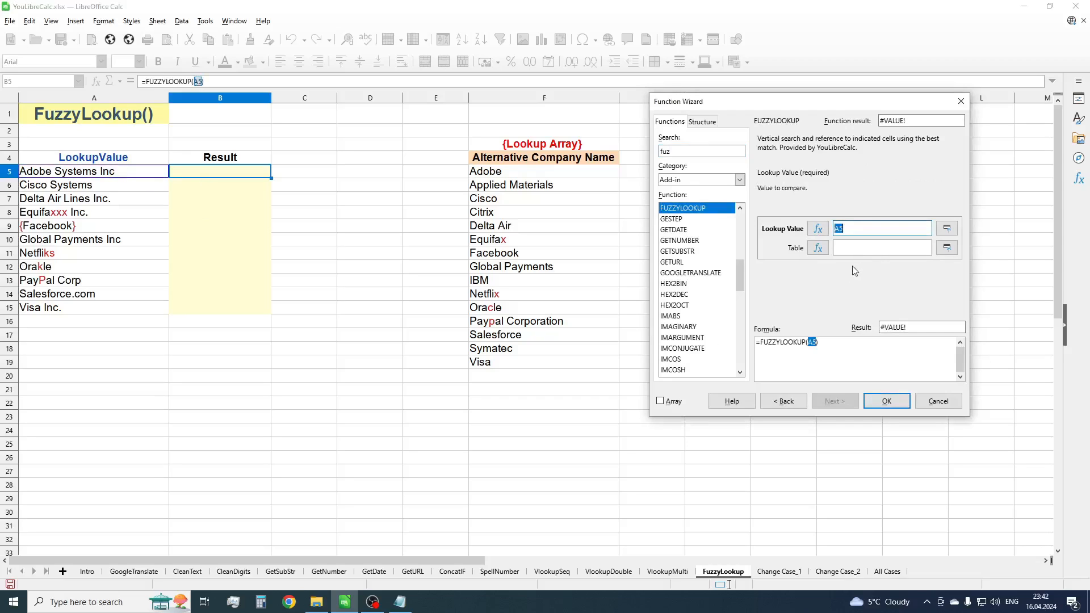
# Complete FUZZYLOOKUP with the alternative company names in F5:F19 as the table, and fill the formula down to B15.
pyautogui.click(876, 248)
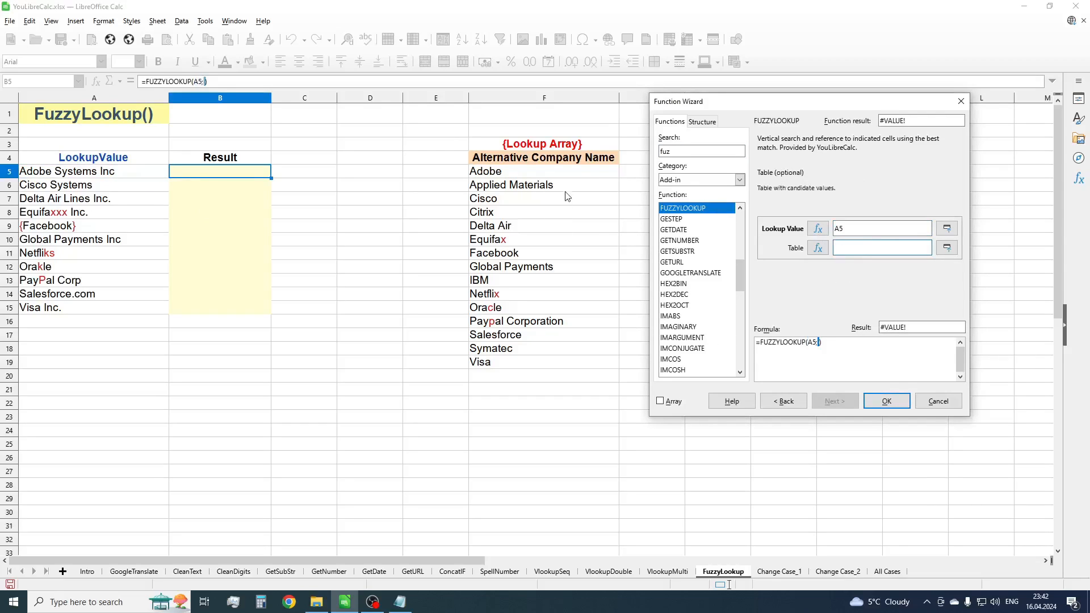
pyautogui.moveTo(575, 176); pyautogui.dragTo(580, 251)
pyautogui.moveTo(576, 366); pyautogui.dragTo(577, 366)
pyautogui.click(889, 401)
pyautogui.moveTo(273, 181); pyautogui.dragTo(272, 309)
pyautogui.click(244, 349)
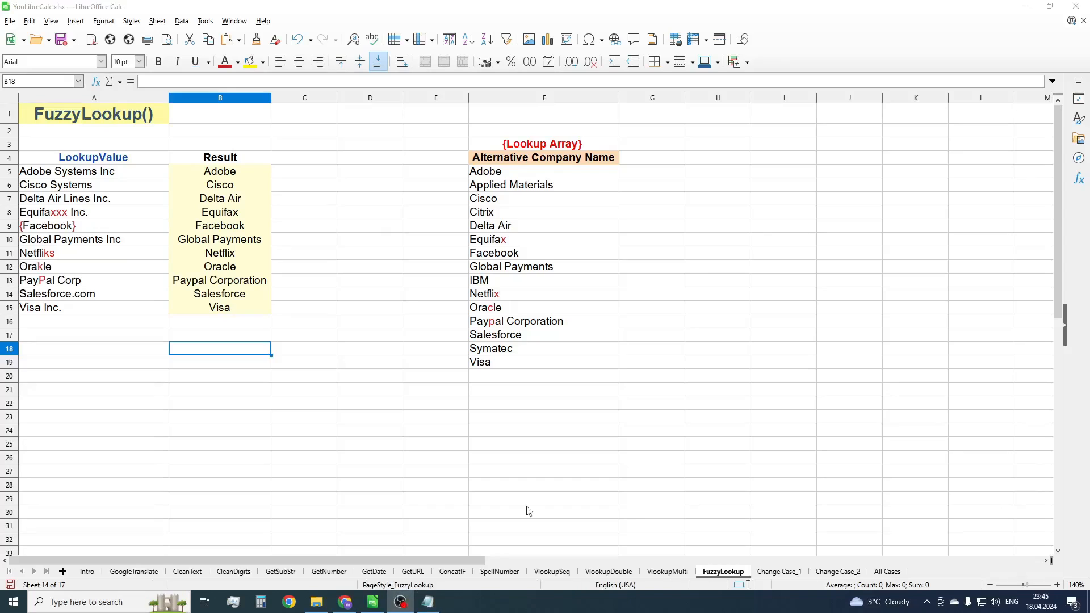
# On the Change Case_1 sheet, examine the source text strings in A9:A19.
pyautogui.click(786, 571)
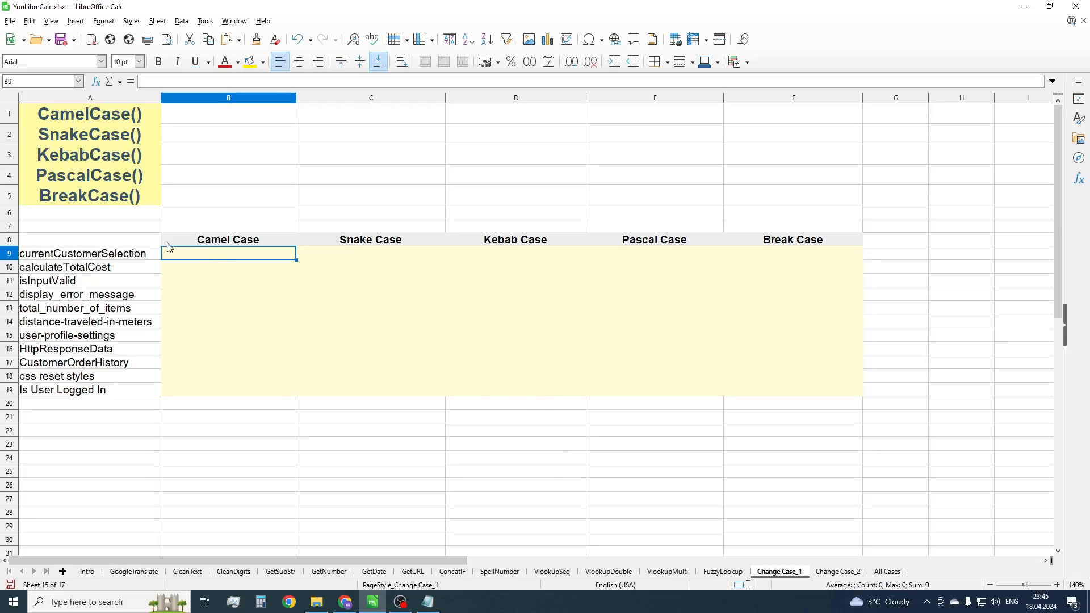
pyautogui.click(146, 257)
pyautogui.moveTo(145, 260); pyautogui.dragTo(149, 384)
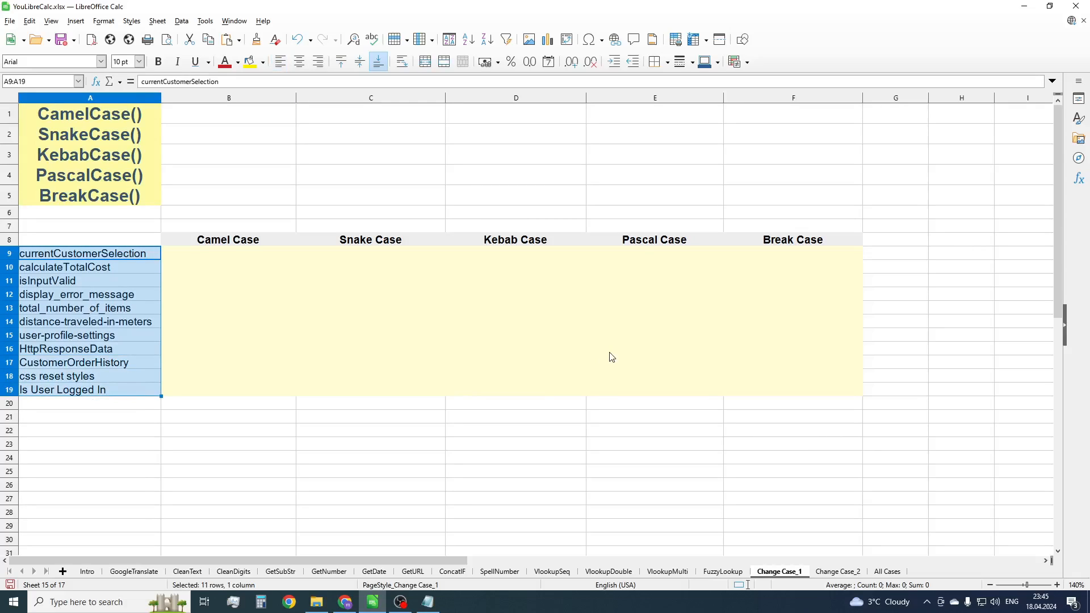
# Enter a CAMELCASE formula in B9 that converts the text in A9, and fill it down to B19.
pyautogui.click(251, 254)
pyautogui.write('=')
pyautogui.hotkey('ctrl', 'F2')
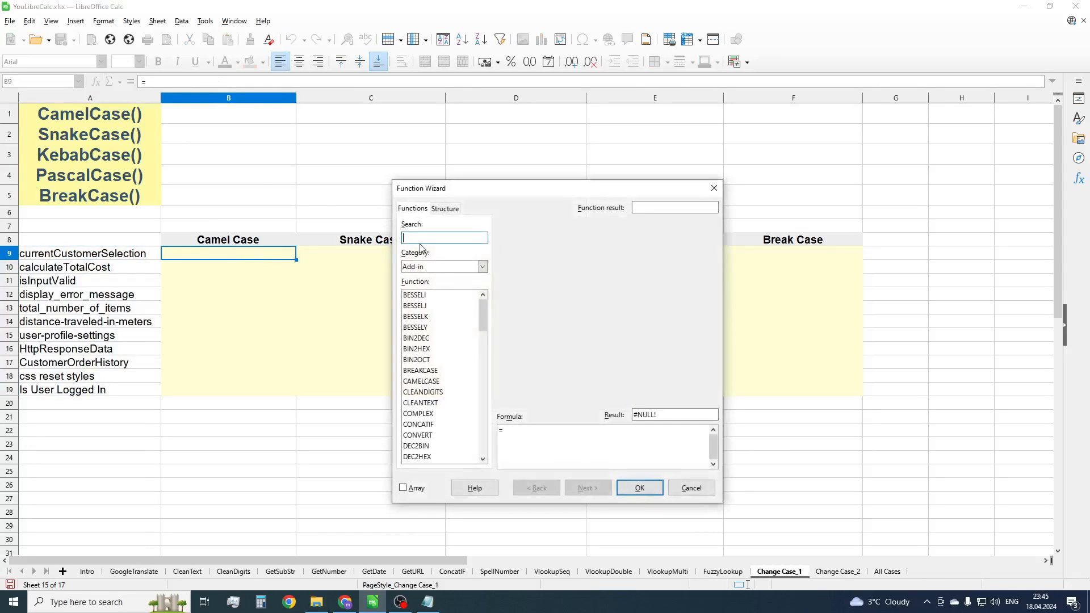
pyautogui.write('cam')
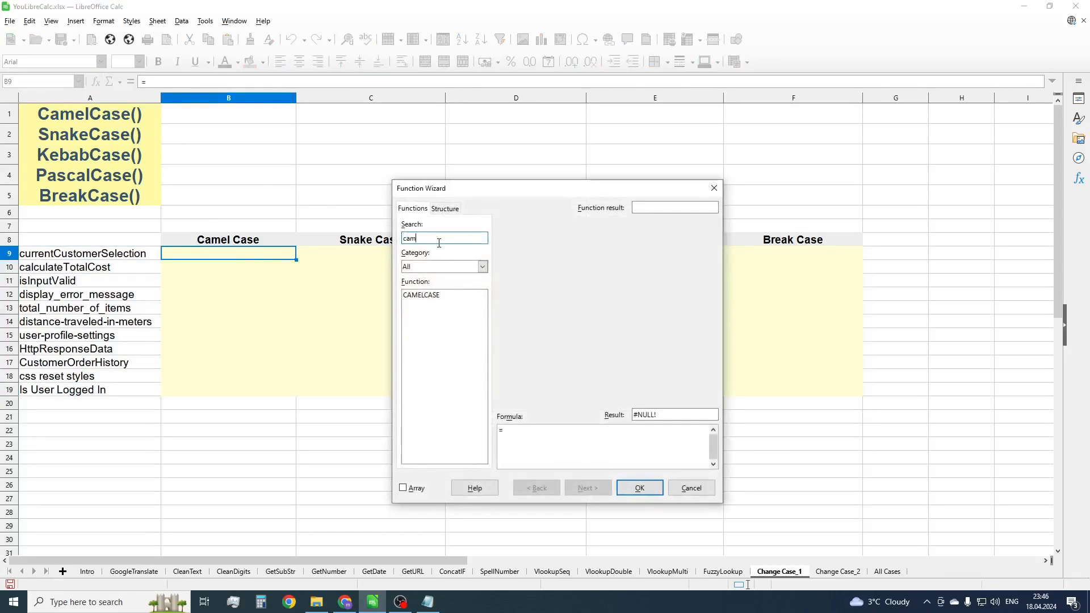
pyautogui.doubleClick(440, 295)
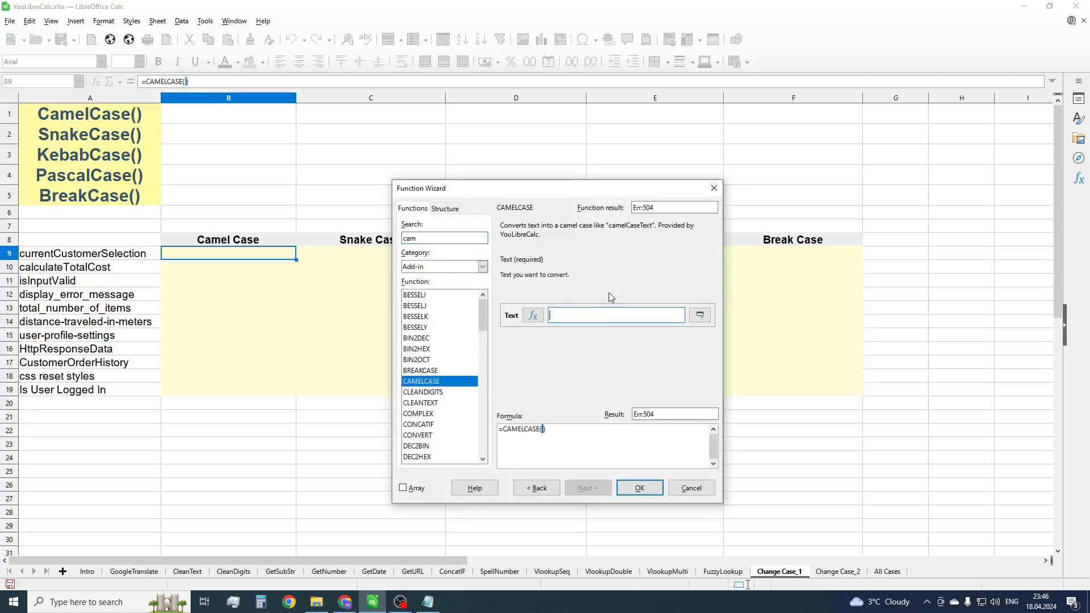
pyautogui.moveTo(581, 180); pyautogui.dragTo(580, 178)
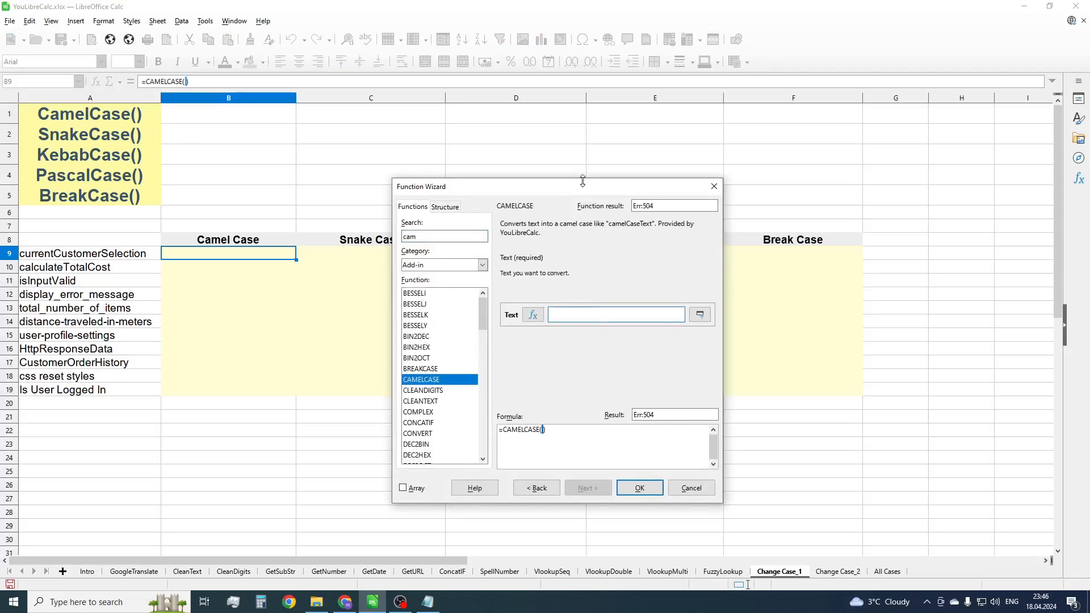
pyautogui.click(128, 255)
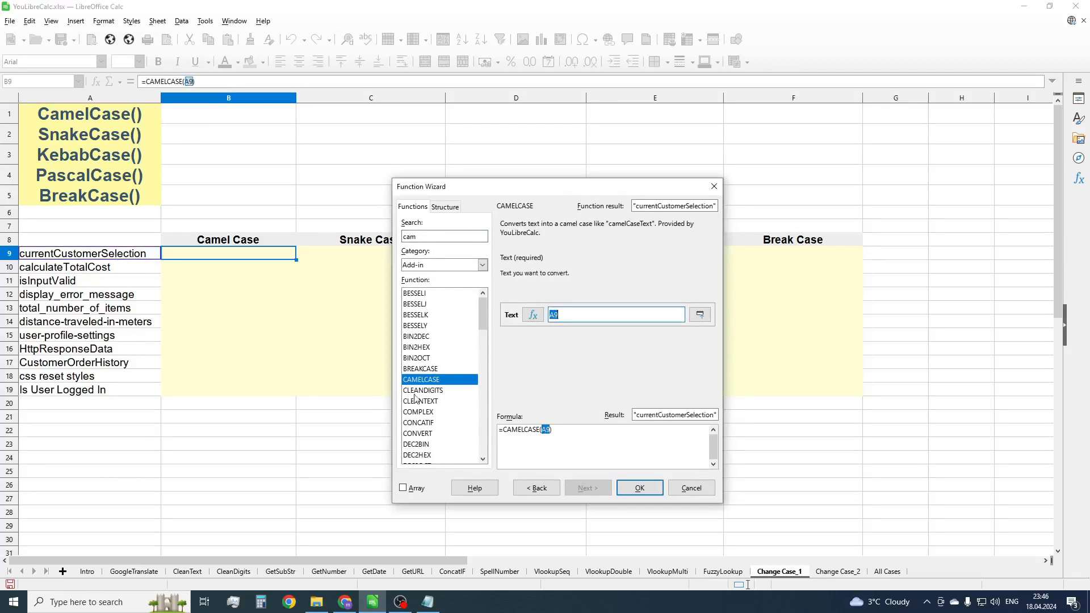
pyautogui.click(639, 488)
pyautogui.moveTo(296, 260); pyautogui.dragTo(297, 394)
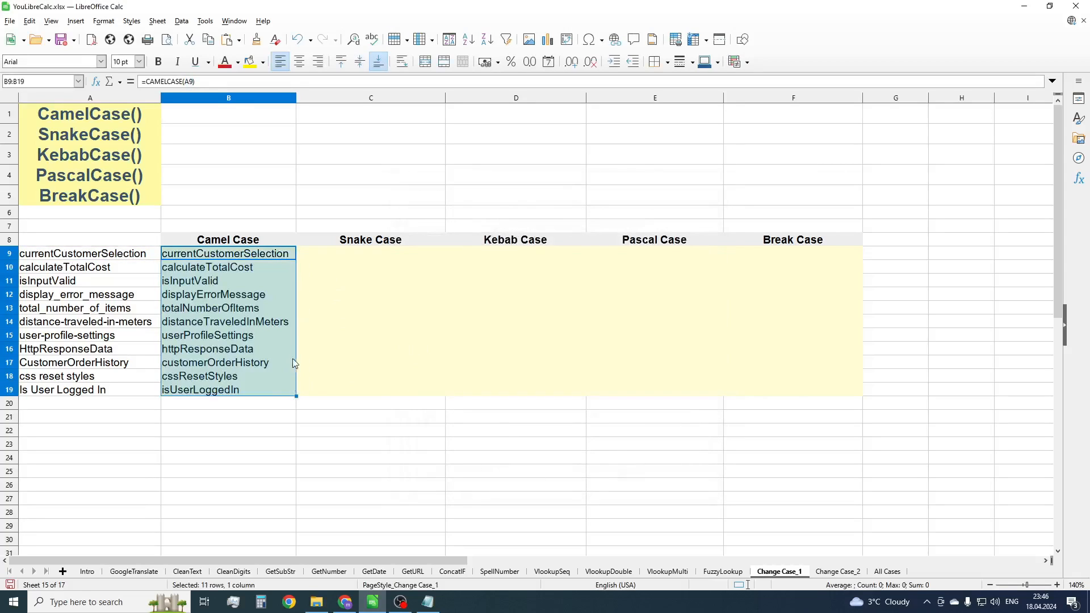
pyautogui.click(240, 404)
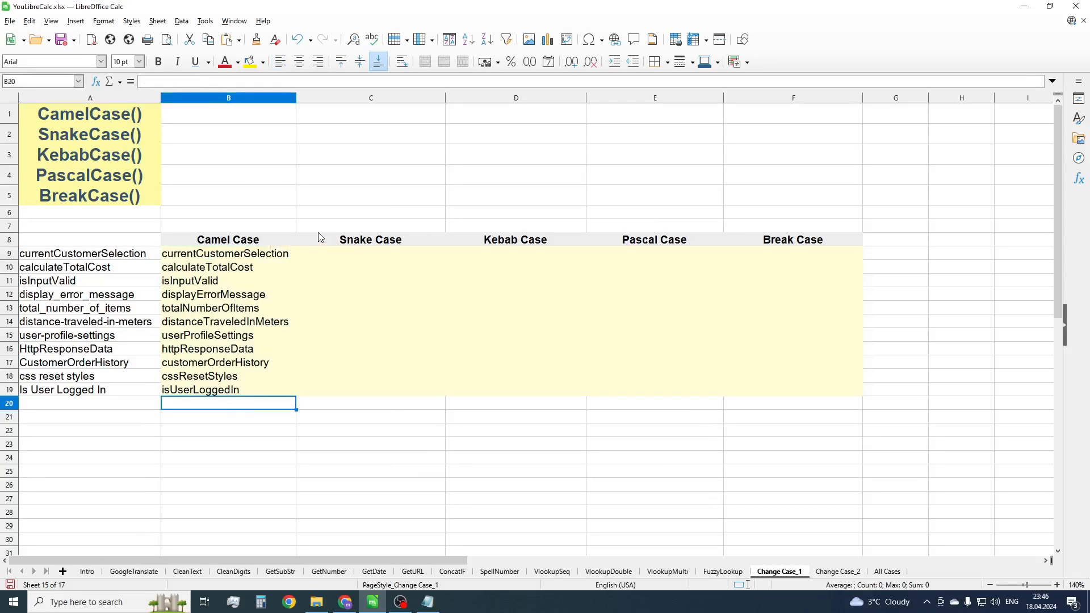
# Enter a SNAKECASE formula in C9 that converts the text in A9, and fill it down to C19.
pyautogui.click(369, 261)
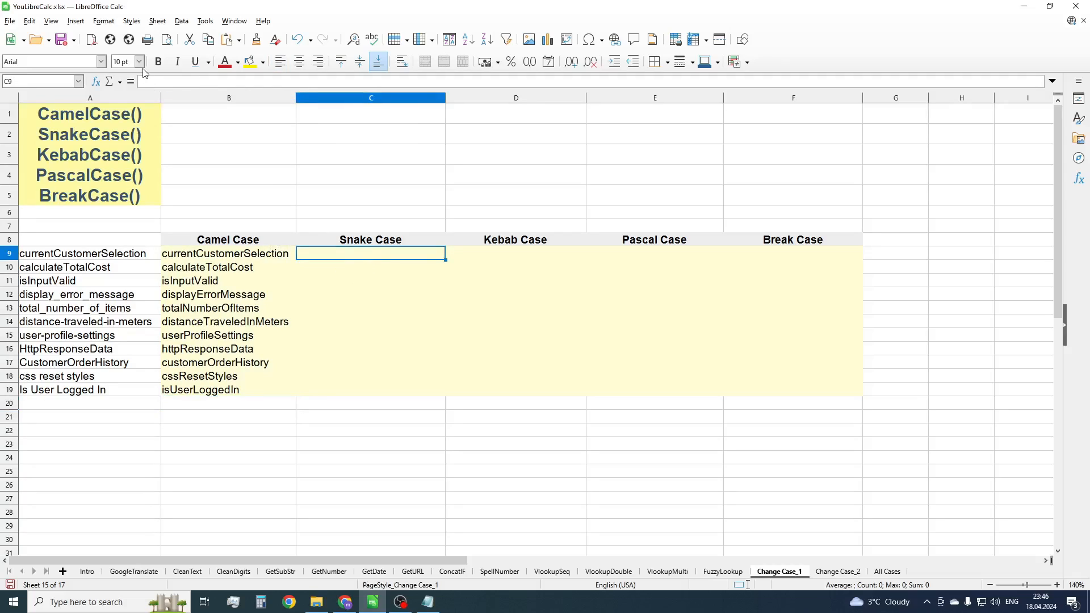
pyautogui.click(97, 82)
pyautogui.write('sna')
pyautogui.press('Return')
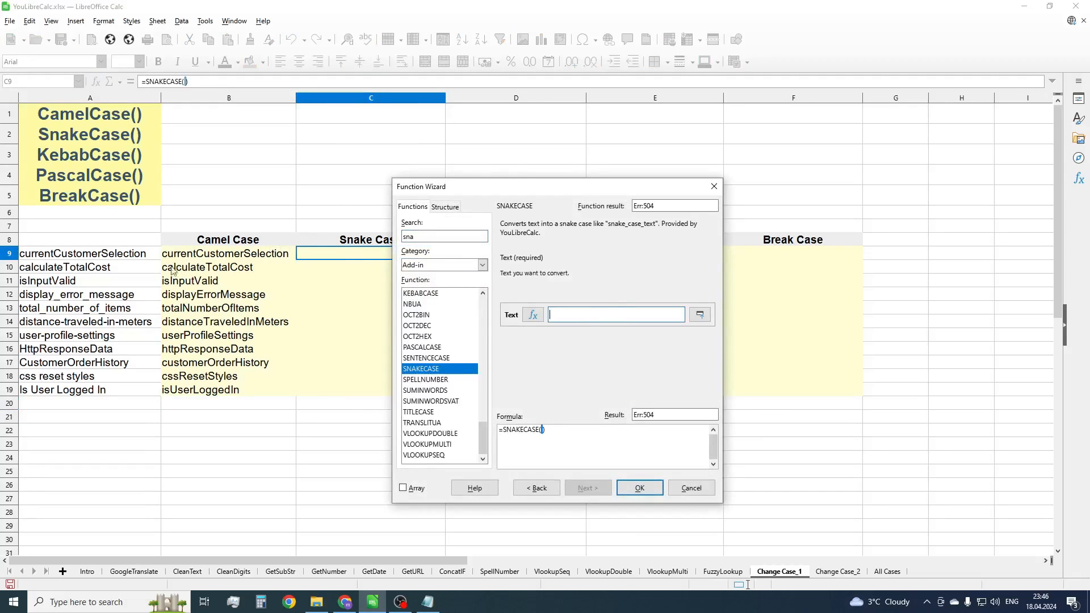
pyautogui.click(83, 253)
pyautogui.press('Return')
pyautogui.moveTo(445, 260); pyautogui.dragTo(437, 392)
# Enter a KEBABCASE formula in D9 that converts the text in A9, and fill it down to D19.
pyautogui.click(515, 253)
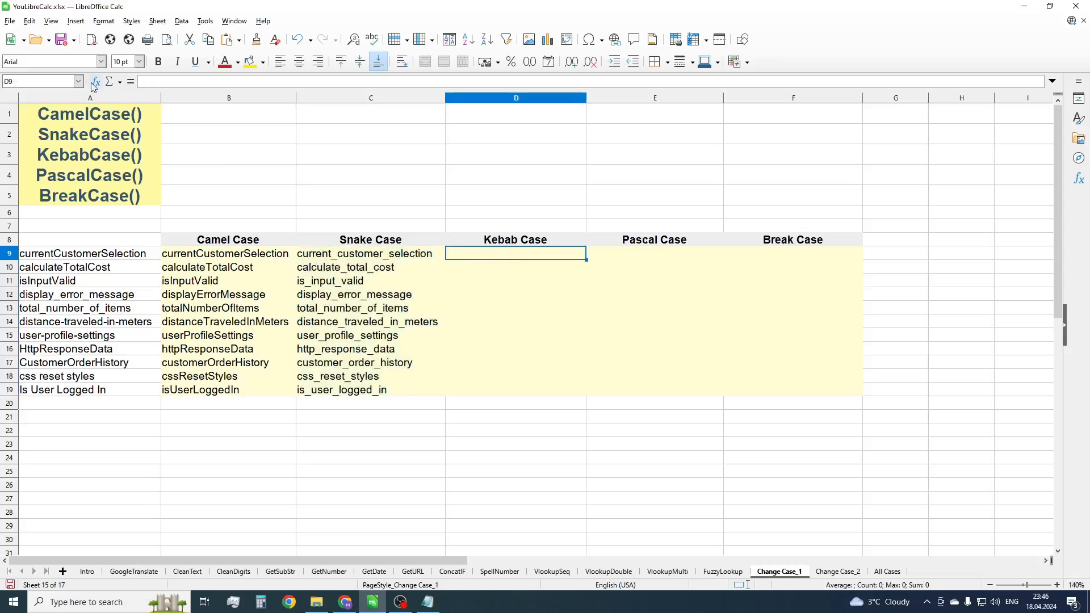
pyautogui.click(96, 83)
pyautogui.write('keb')
pyautogui.press('Return')
pyautogui.click(103, 257)
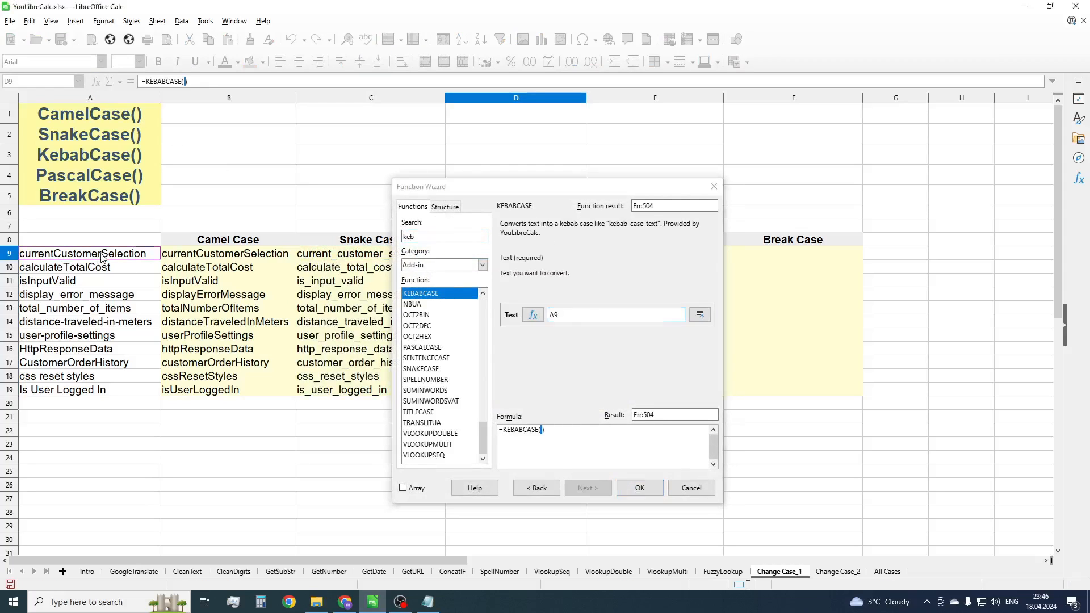
pyautogui.click(652, 492)
pyautogui.moveTo(586, 260); pyautogui.dragTo(580, 393)
# Enter a PASCALCASE formula in E9 that converts the text in A9, and fill it down to E19.
pyautogui.click(655, 253)
pyautogui.click(95, 83)
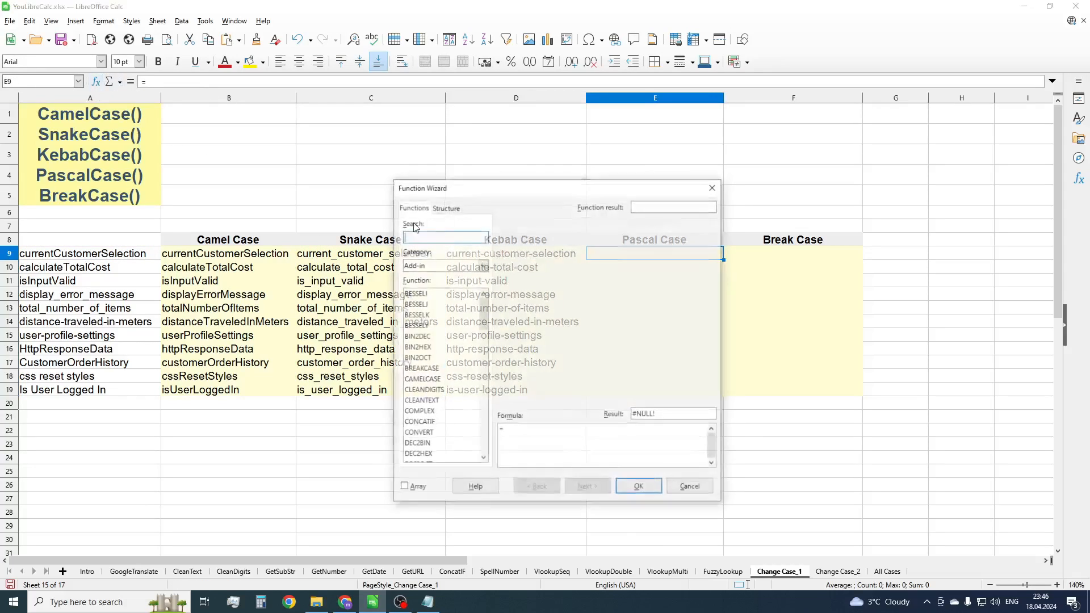
pyautogui.write('pas')
pyautogui.press('Return')
pyautogui.click(112, 254)
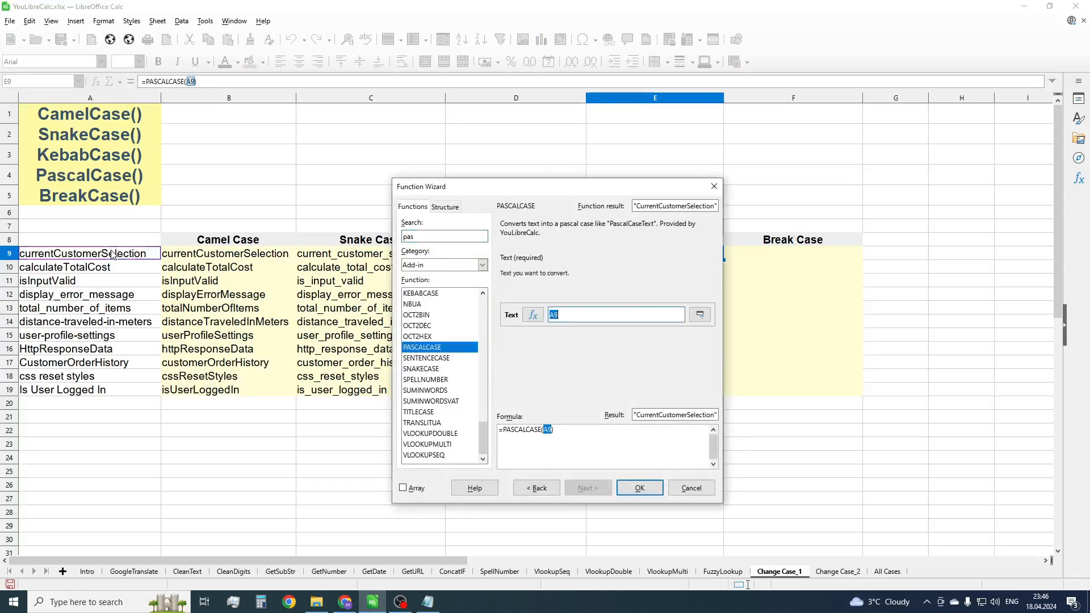
pyautogui.click(640, 488)
pyautogui.moveTo(723, 260); pyautogui.dragTo(722, 393)
# Enter a BREAKCASE formula in F9 that converts the text in A9, and fill it down to F19.
pyautogui.click(793, 254)
pyautogui.click(95, 83)
pyautogui.write('brea')
pyautogui.press('Return')
pyautogui.click(146, 257)
pyautogui.click(640, 488)
pyautogui.moveTo(863, 259); pyautogui.dragTo(909, 399)
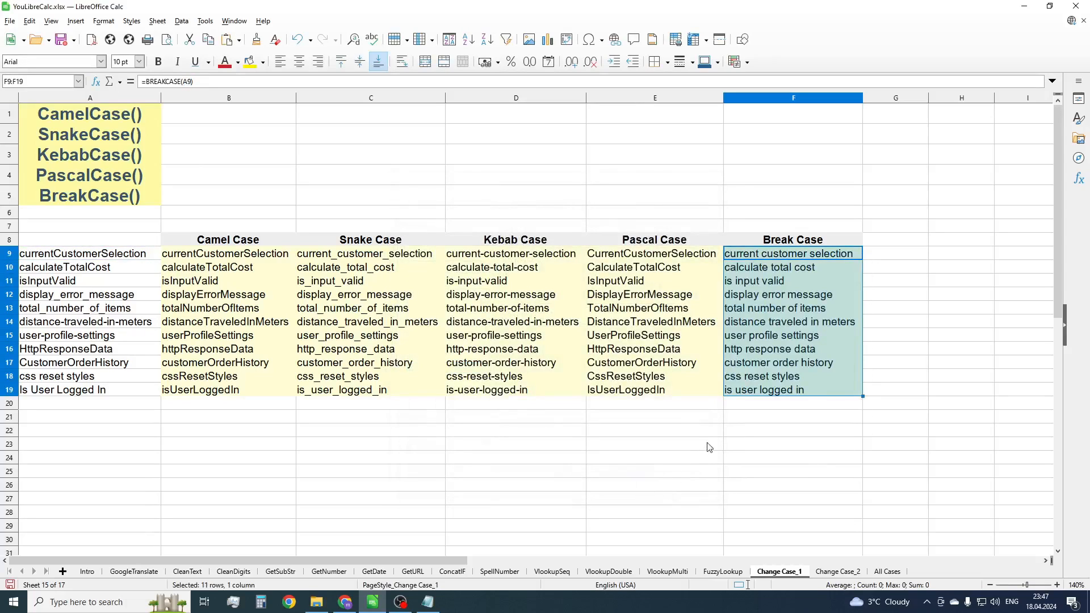
pyautogui.click(730, 435)
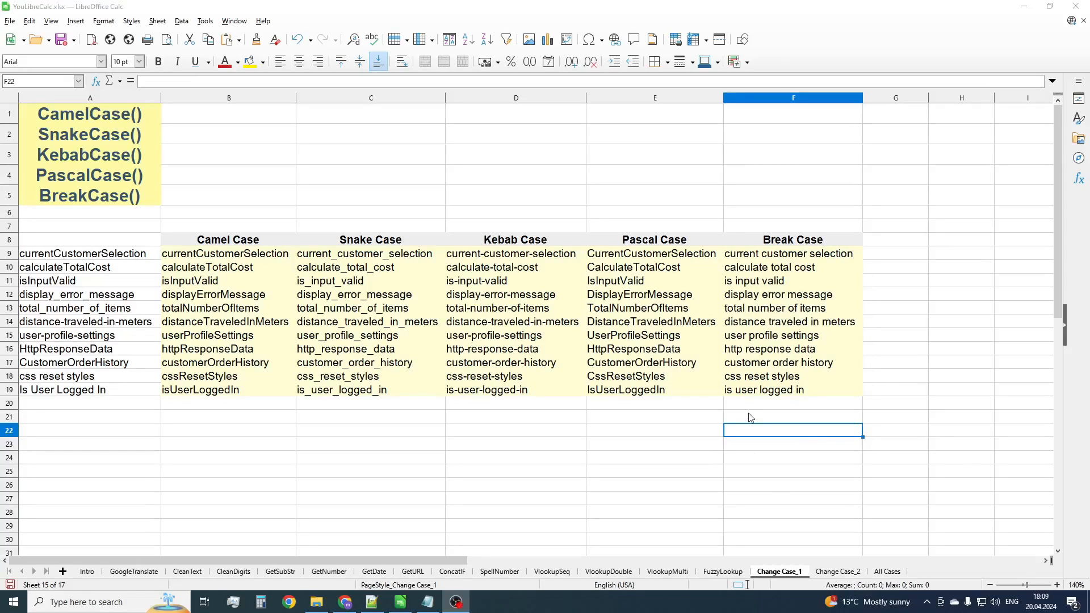
# On the Change Case_2 sheet, enter a SENTENCECASE formula in B9 that converts the text in A9.
pyautogui.click(838, 572)
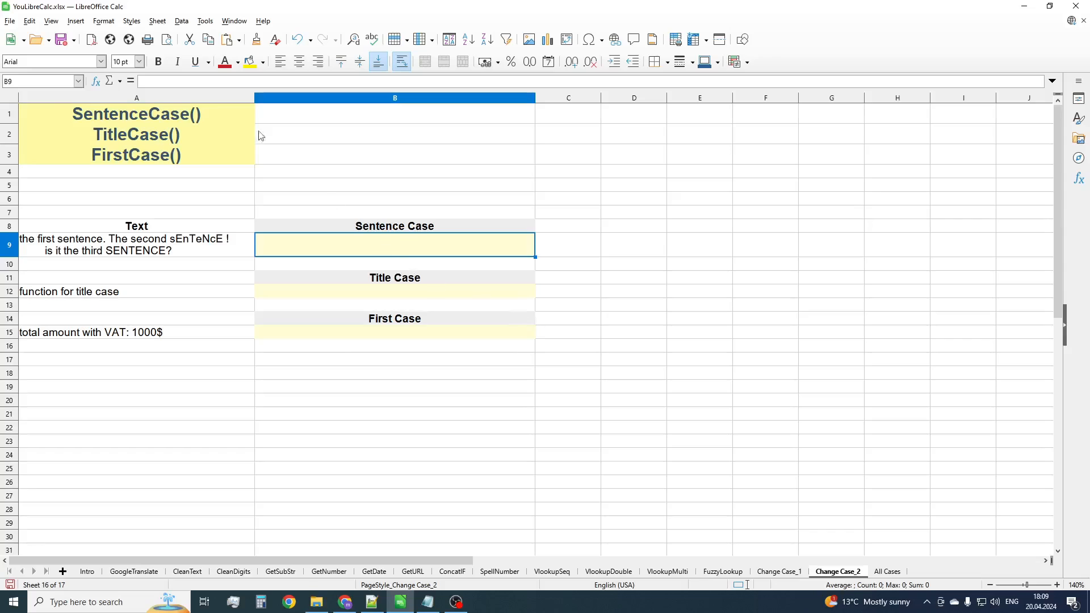
pyautogui.click(96, 82)
pyautogui.click(454, 236)
pyautogui.write('senten')
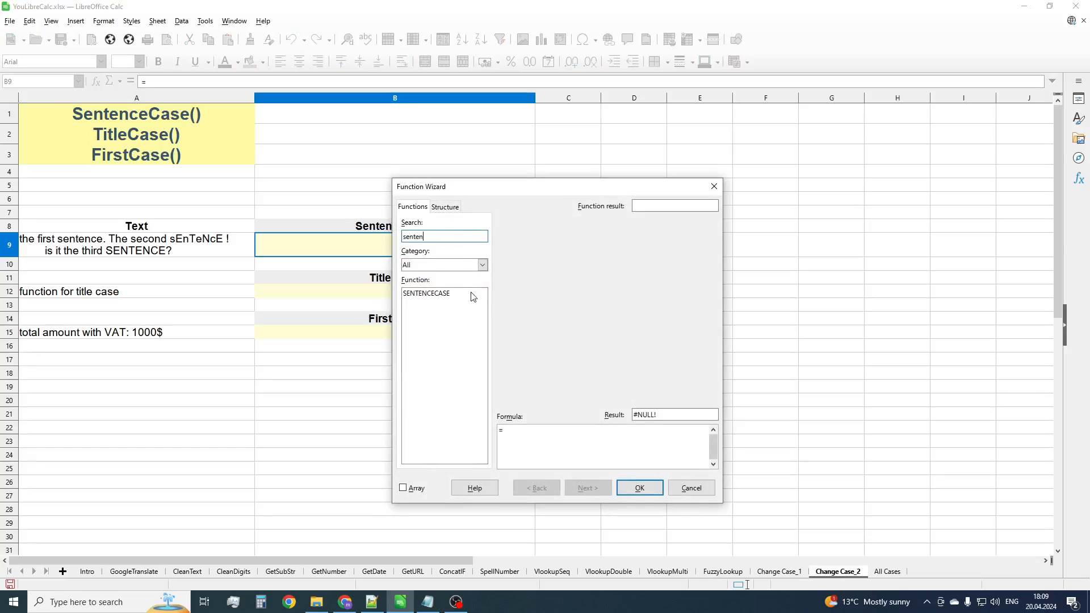
pyautogui.doubleClick(471, 294)
pyautogui.click(226, 256)
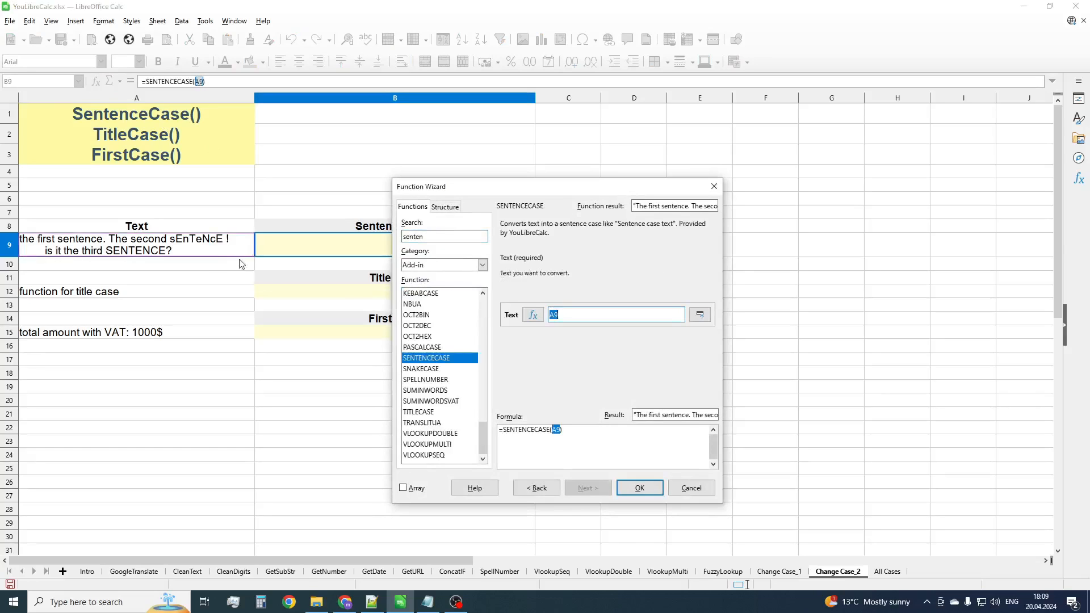
pyautogui.click(640, 490)
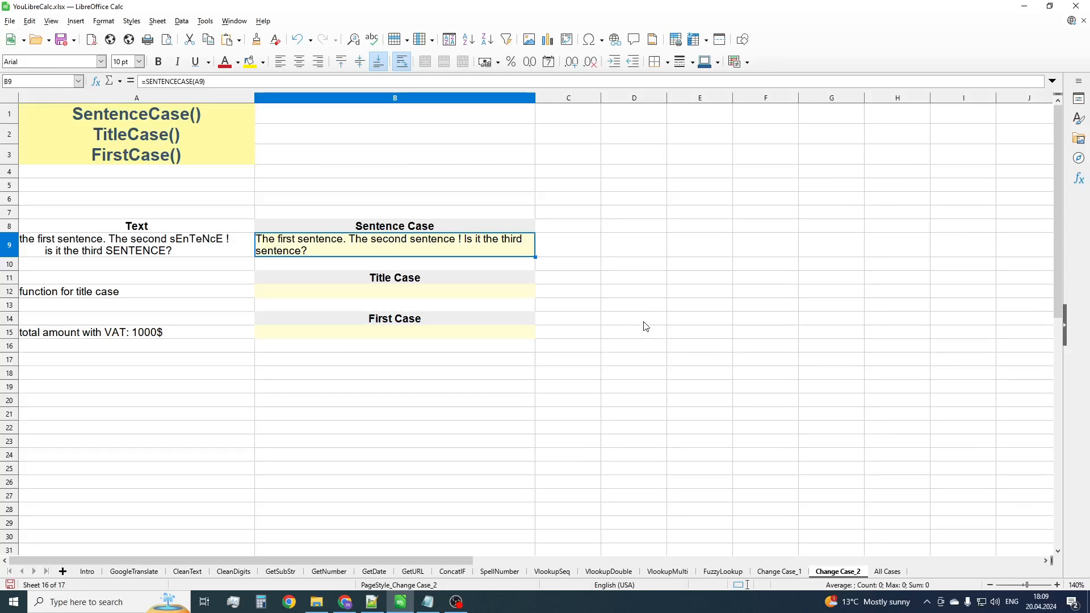
# Enter a TITLECASE formula in B12 that converts the text in A12.
pyautogui.click(410, 292)
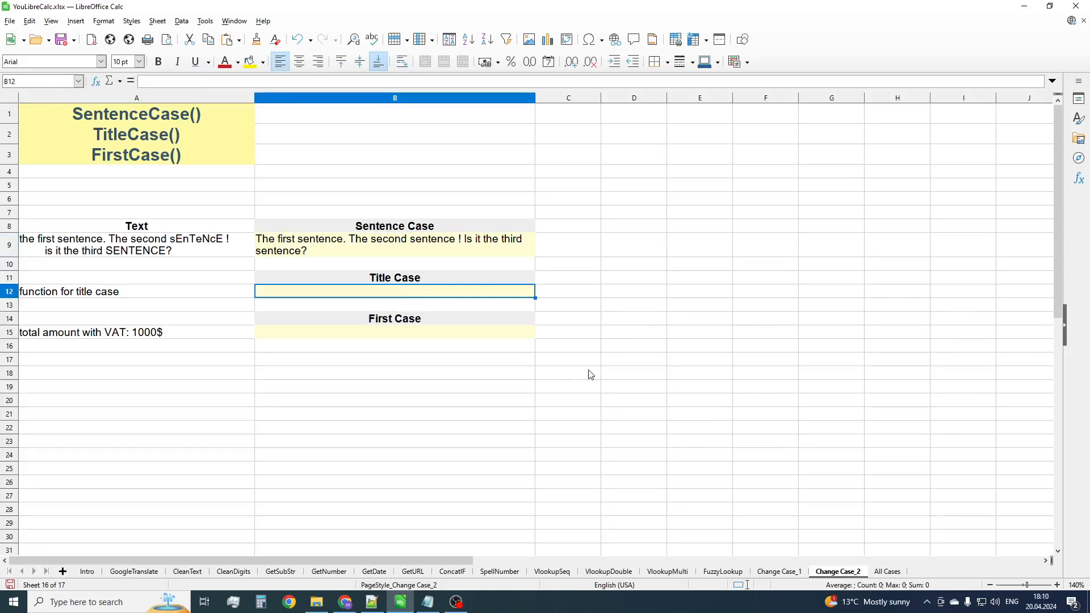
pyautogui.click(93, 84)
pyautogui.write('title')
pyautogui.doubleClick(418, 293)
pyautogui.click(192, 294)
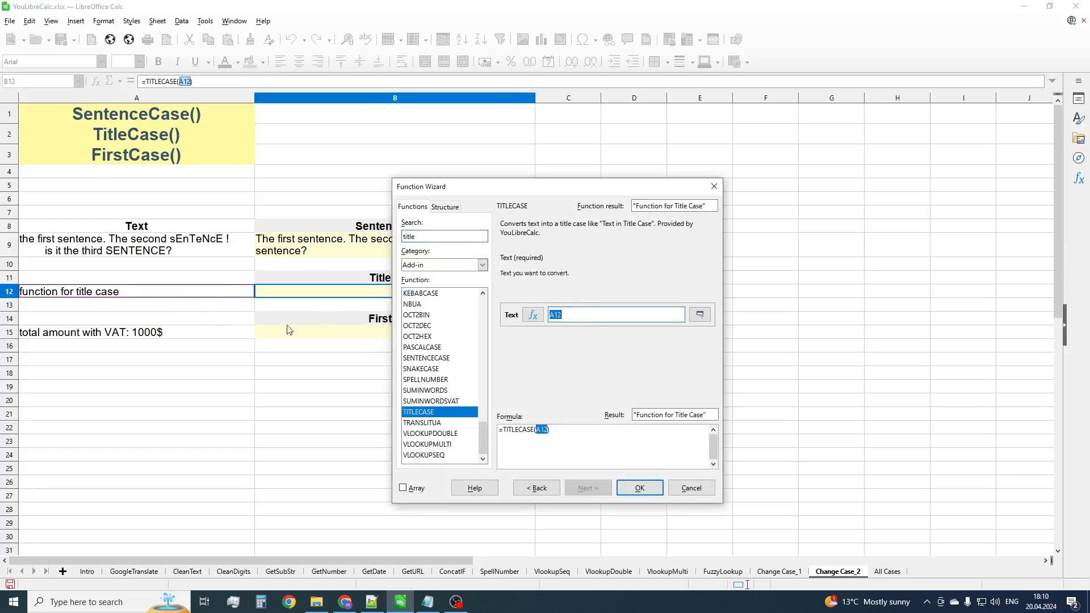
pyautogui.click(639, 487)
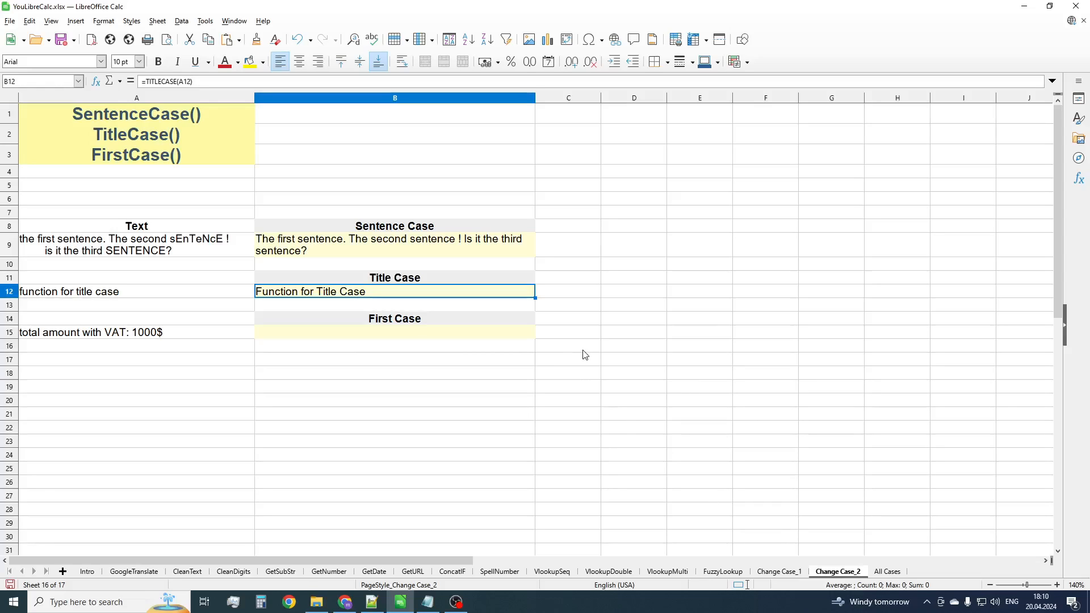
# Enter the built-in PROPER function in B19 with A12 as its text, for comparison with TITLECASE.
pyautogui.click(383, 386)
pyautogui.click(96, 80)
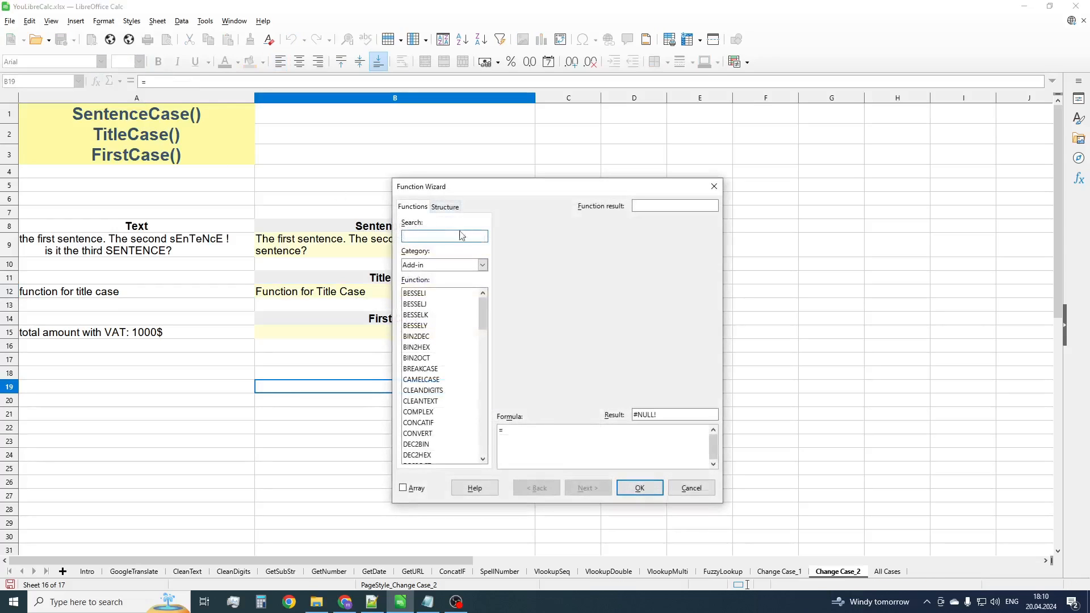
pyautogui.write('prop')
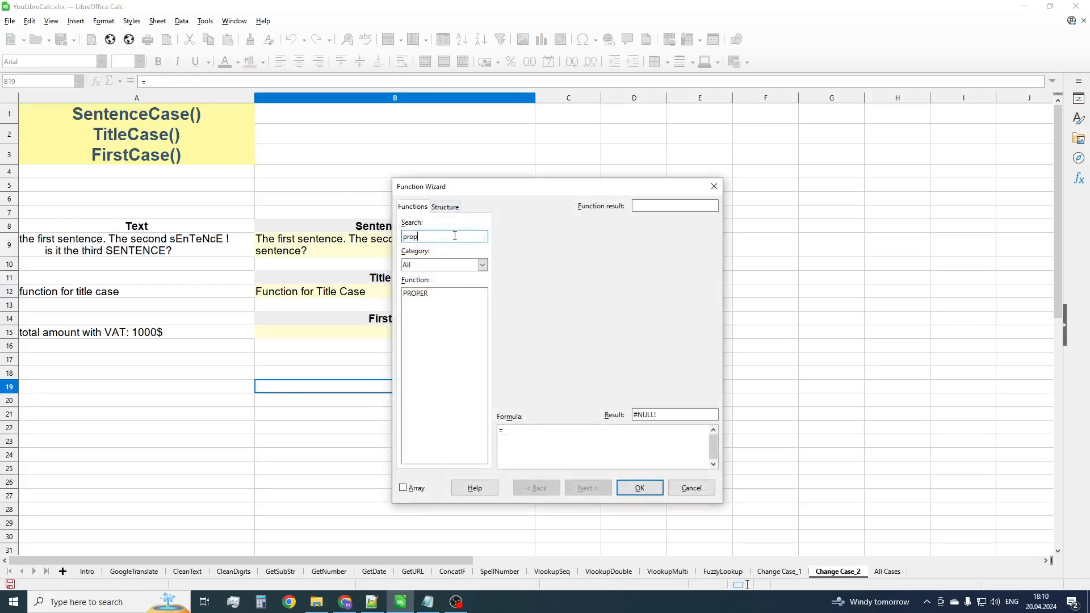
pyautogui.doubleClick(453, 294)
pyautogui.click(144, 296)
pyautogui.click(639, 488)
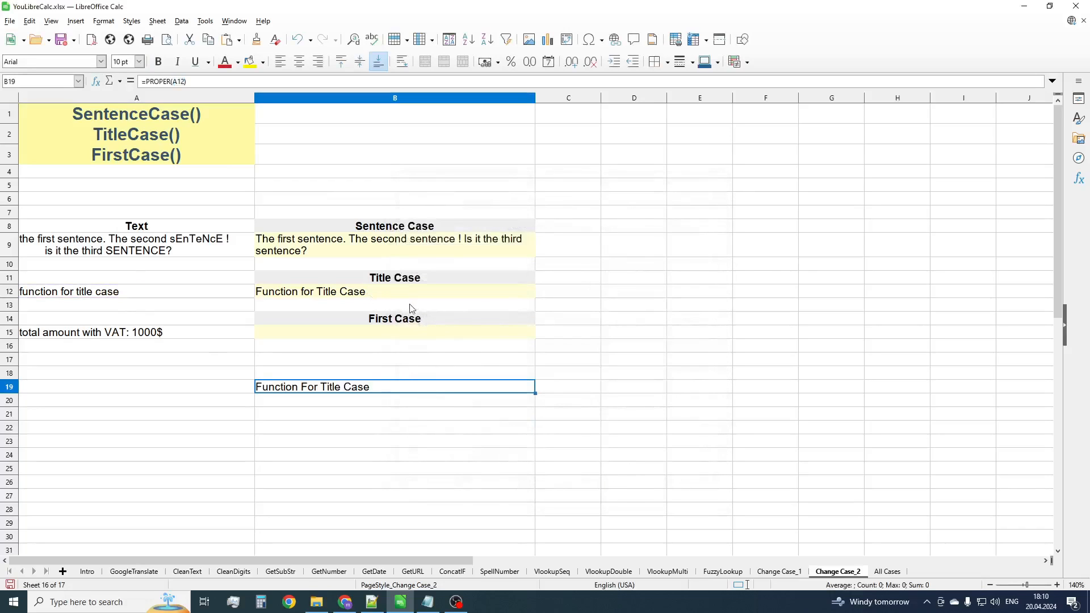
# Copy the title-case result from B12 into B18 as plain text and colour its word "for" red.
pyautogui.click(429, 300)
pyautogui.hotkey('ctrl', 'c')
pyautogui.rightClick(341, 373)
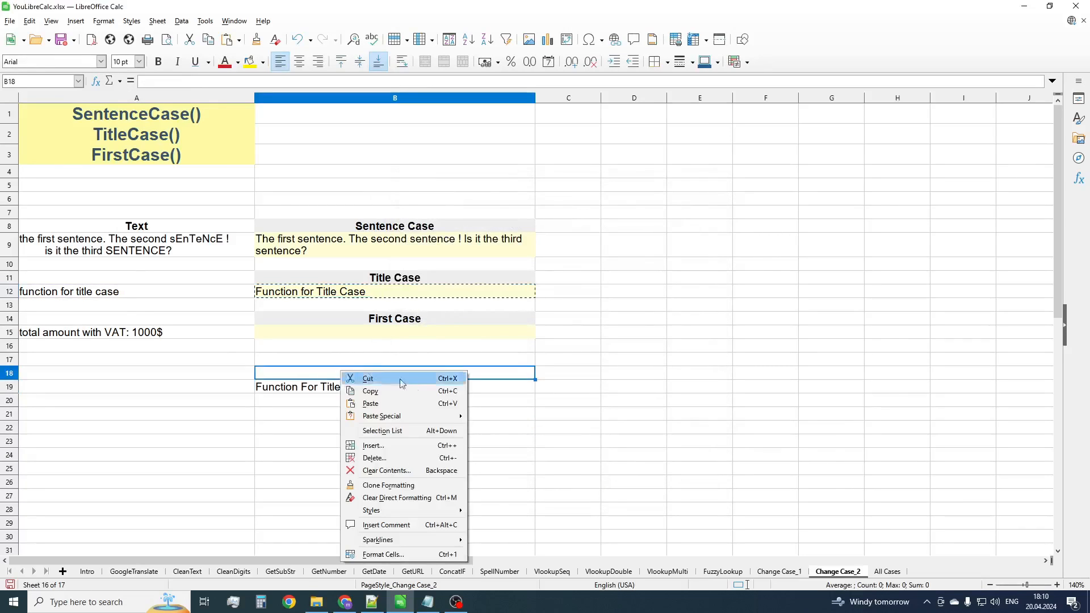
pyautogui.click(499, 429)
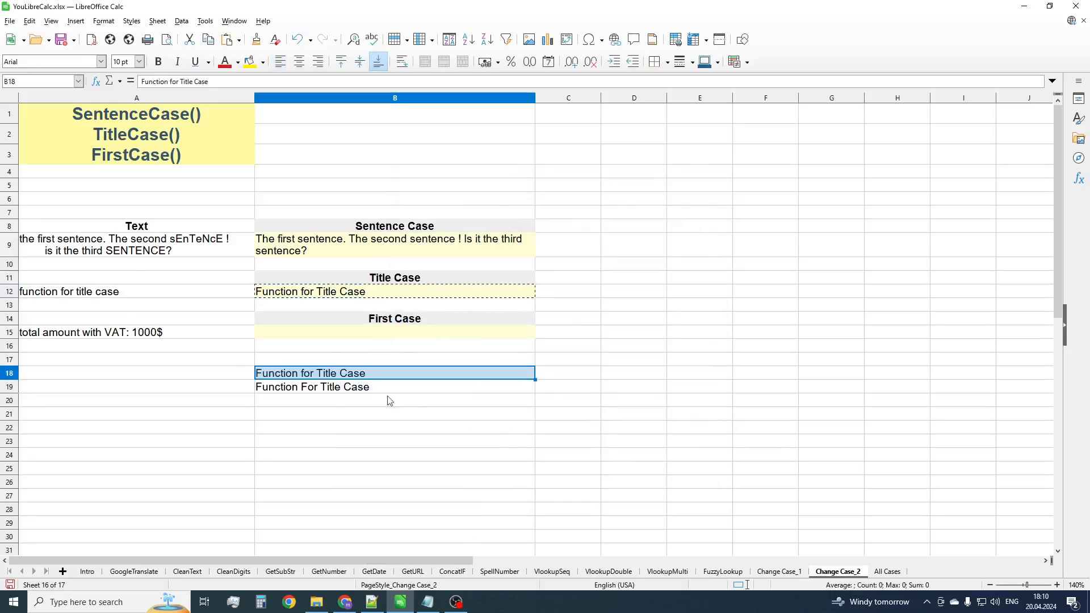
pyautogui.doubleClick(311, 379)
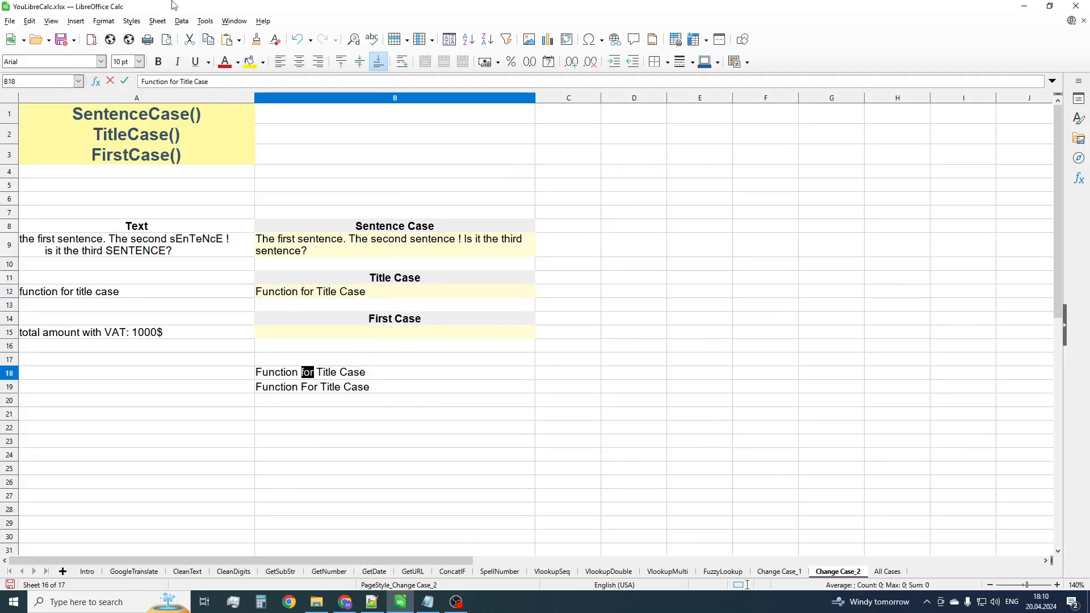
pyautogui.click(224, 62)
pyautogui.press('Return')
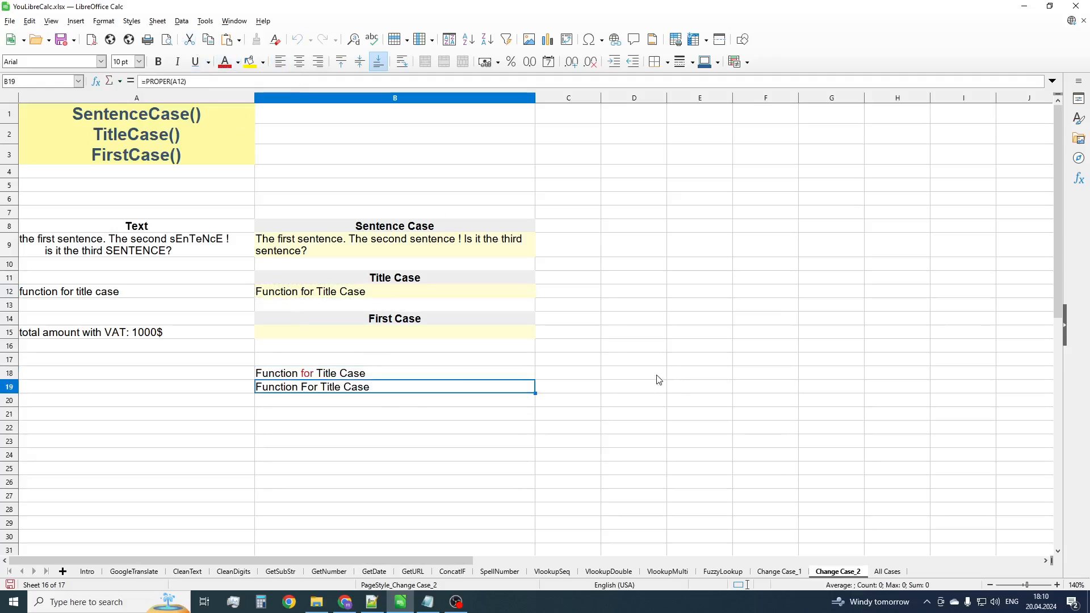
# Clear the comparison cells B18:B19.
pyautogui.click(414, 440)
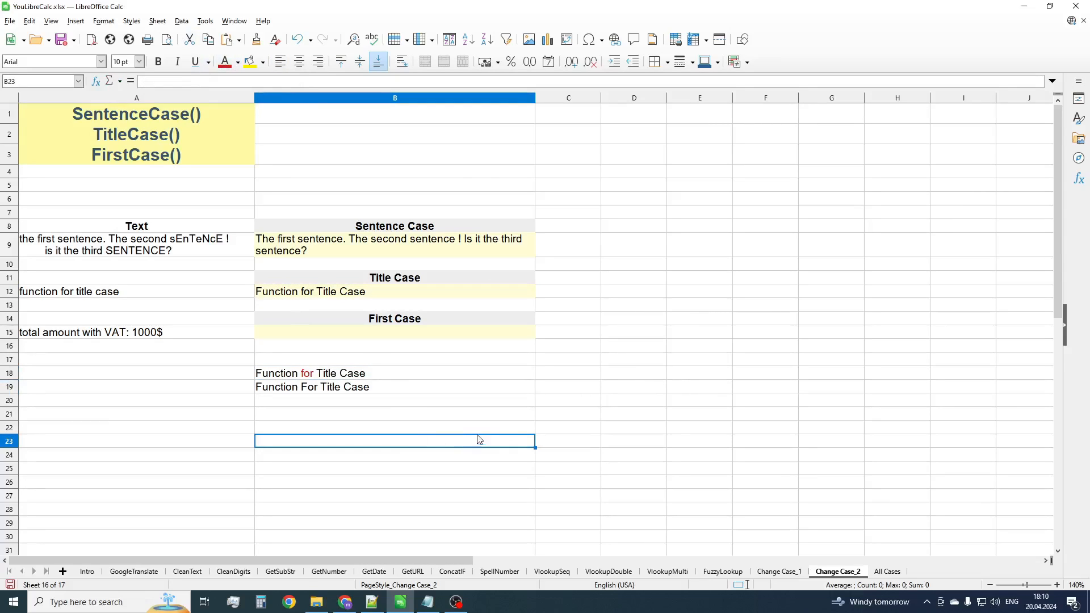
pyautogui.moveTo(467, 373); pyautogui.dragTo(469, 392)
pyautogui.press('Delete')
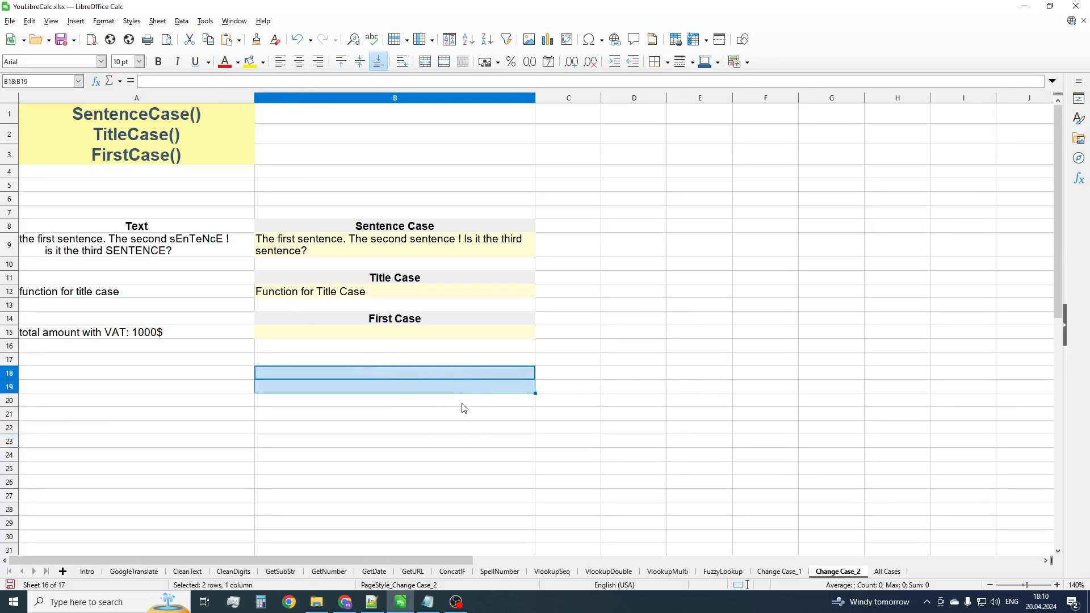
# Enter a FIRSTCASE formula in B15 that converts the text in A15.
pyautogui.click(412, 333)
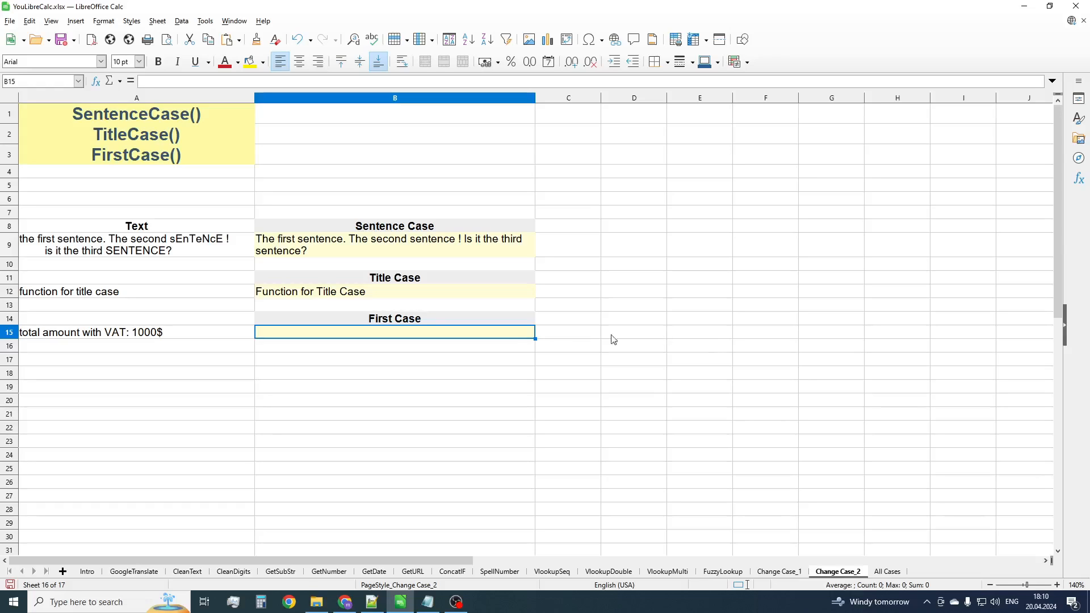
pyautogui.click(96, 81)
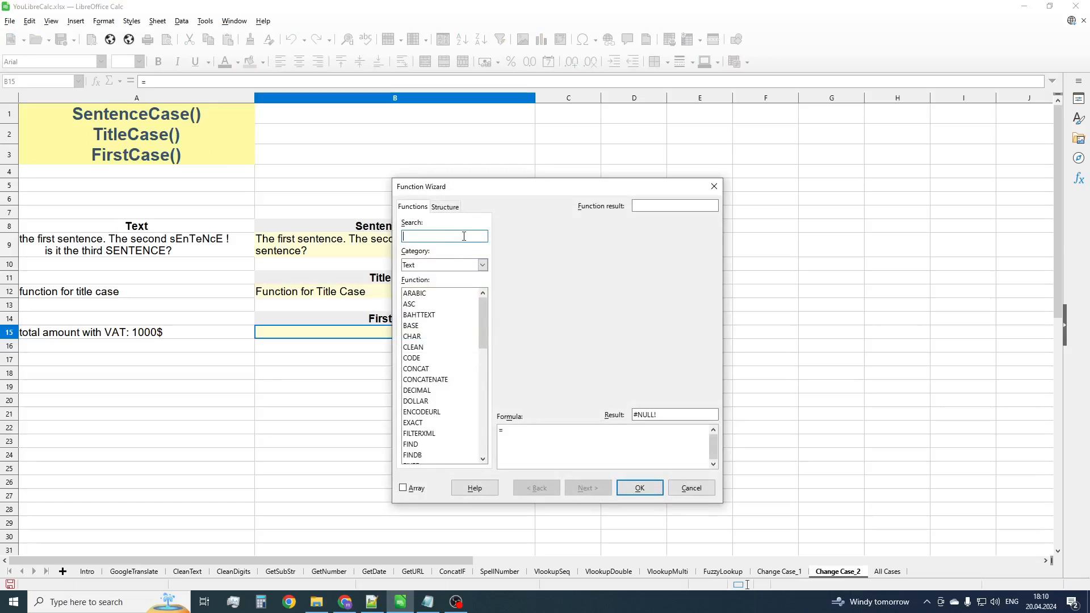
pyautogui.write('firs')
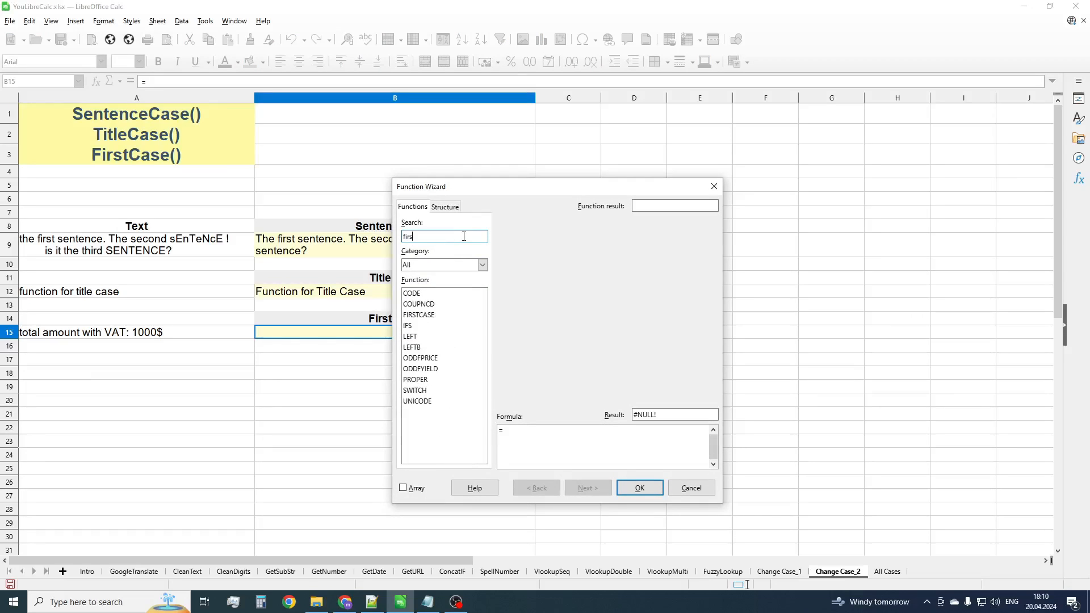
pyautogui.write('tc')
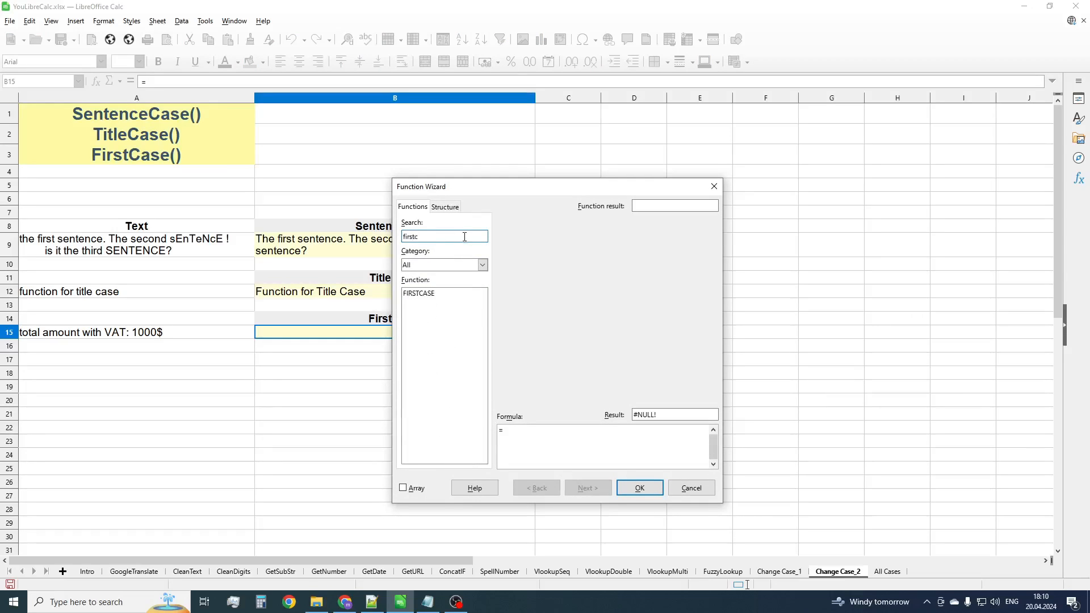
pyautogui.doubleClick(453, 294)
pyautogui.click(199, 338)
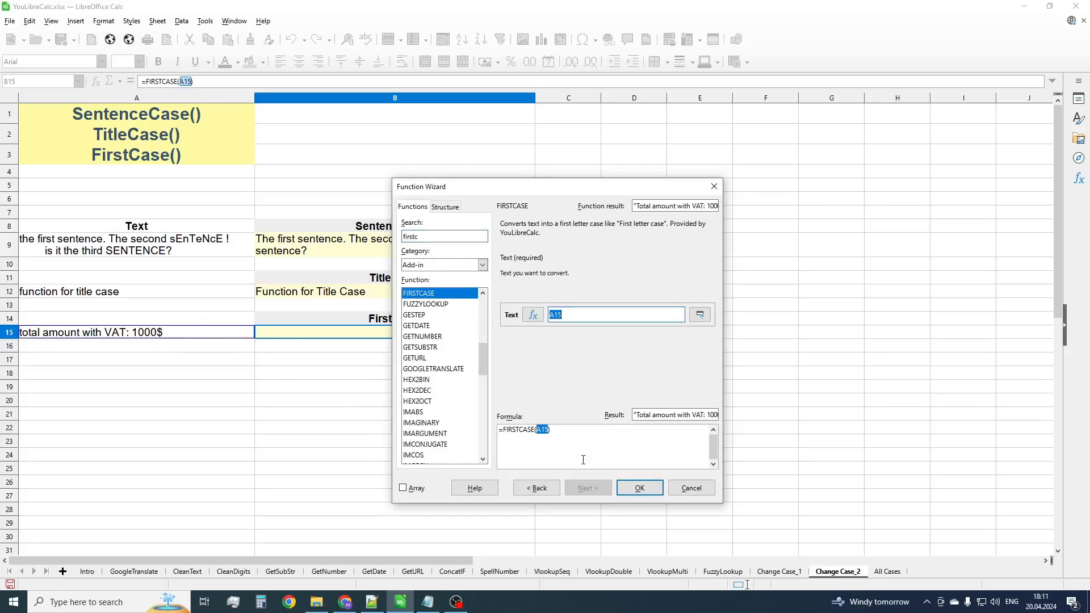
pyautogui.click(636, 488)
pyautogui.click(421, 388)
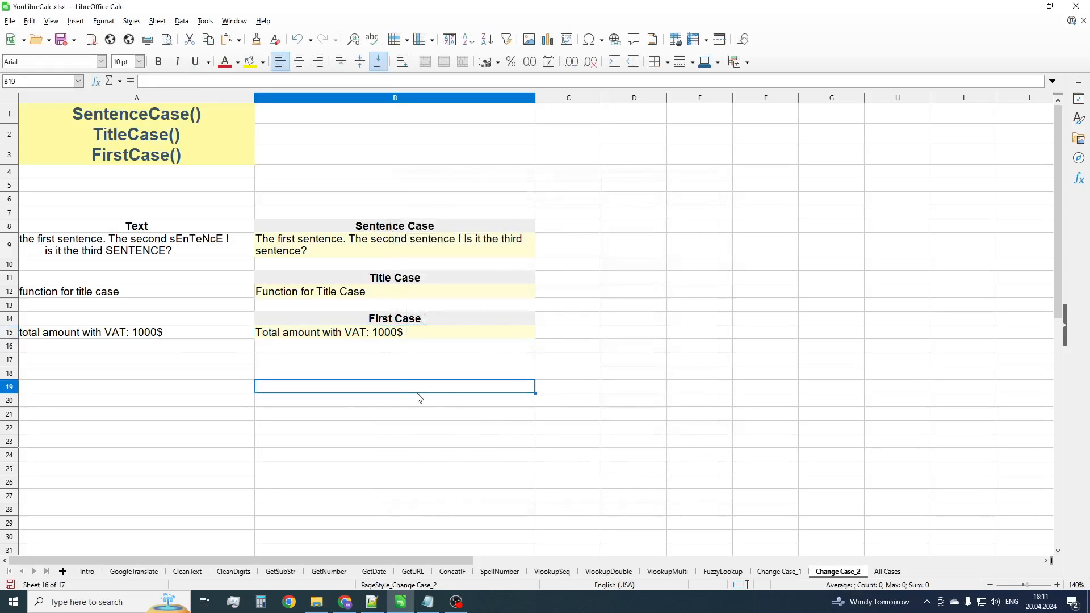